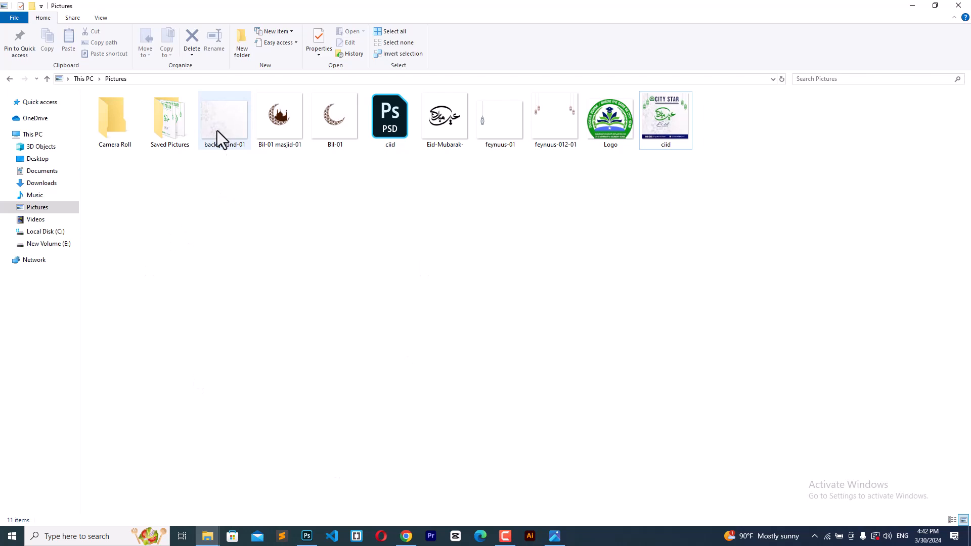
Step: Place background-01 scaled to fill the canvas at 1172 × 1080 px, then lock the layer
left_click_drag(218, 126, 417, 395)
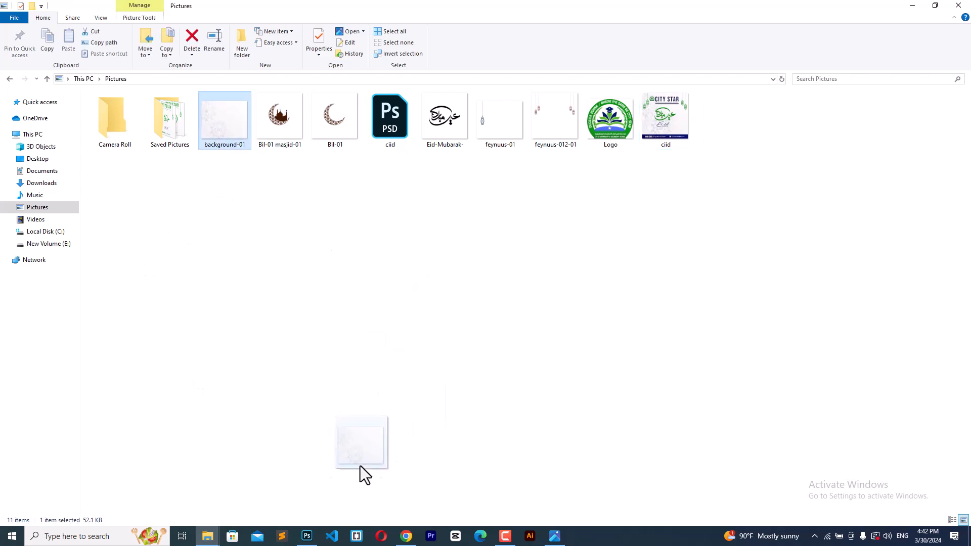
left_click_drag(360, 465, 324, 359)
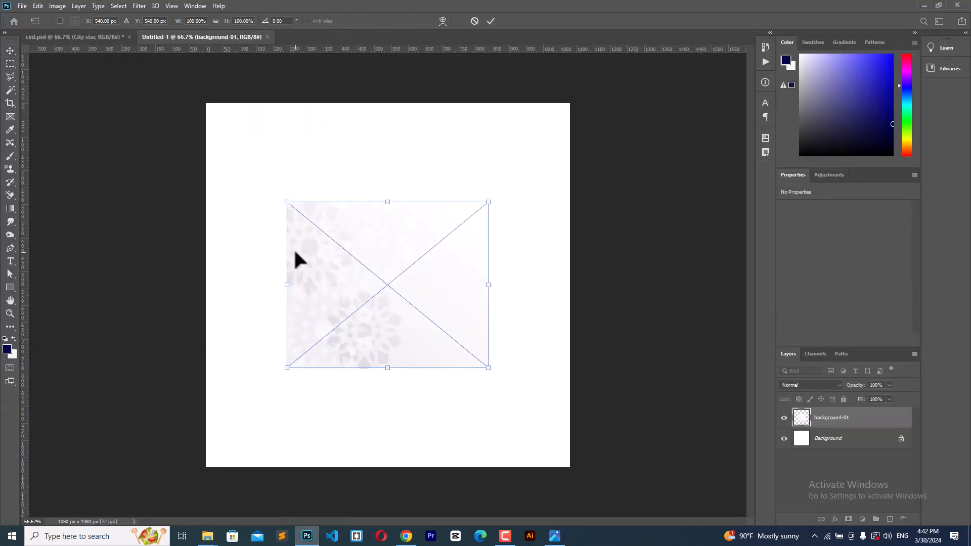
left_click_drag(287, 202, 202, 102)
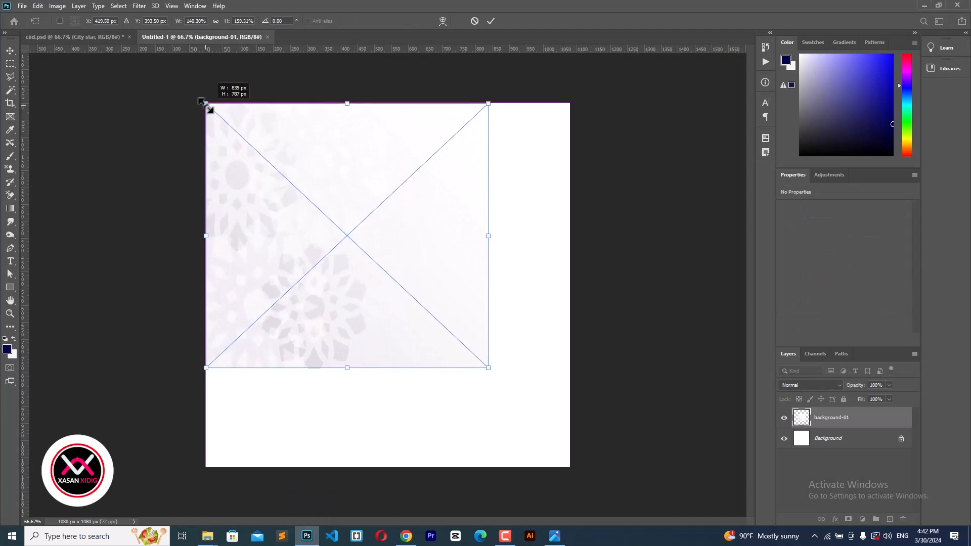
left_click_drag(489, 368, 600, 466)
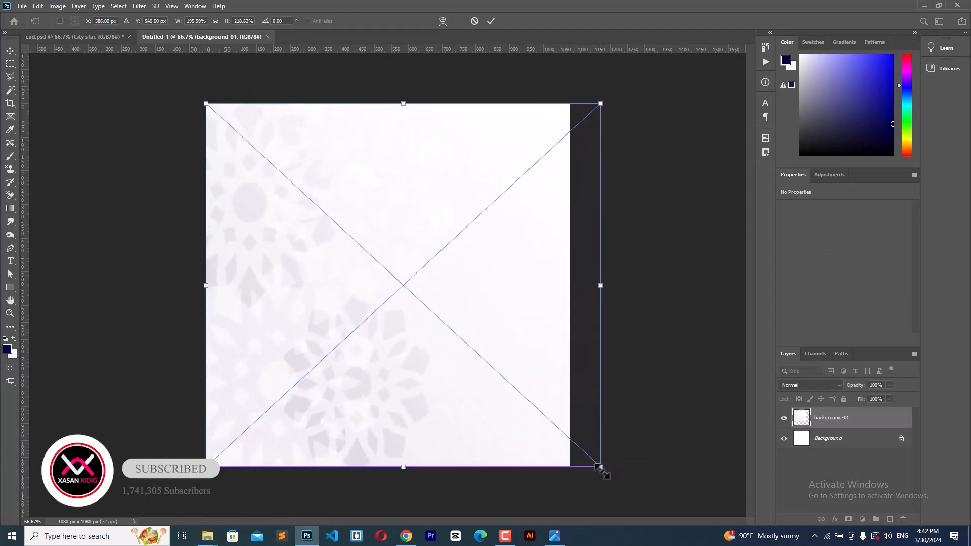
left_click(490, 21)
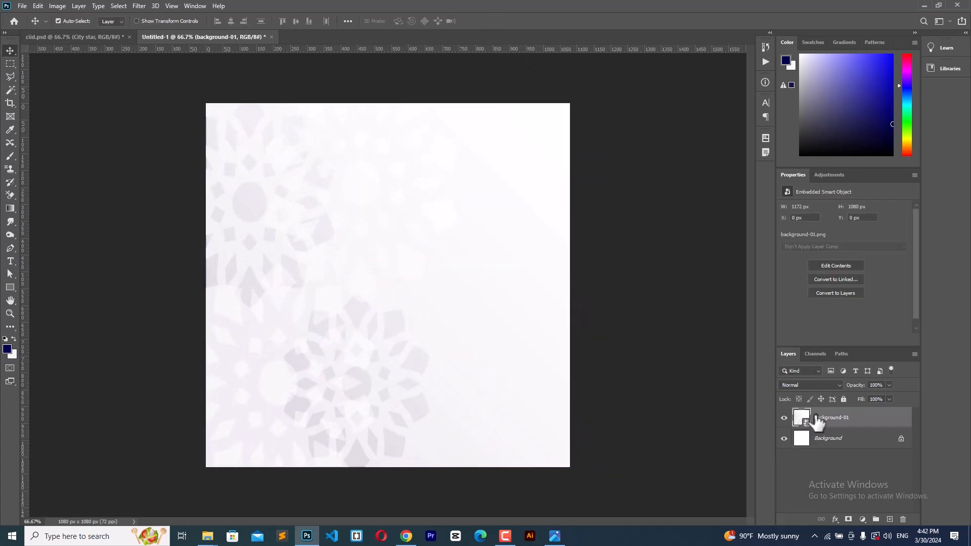
left_click(843, 399)
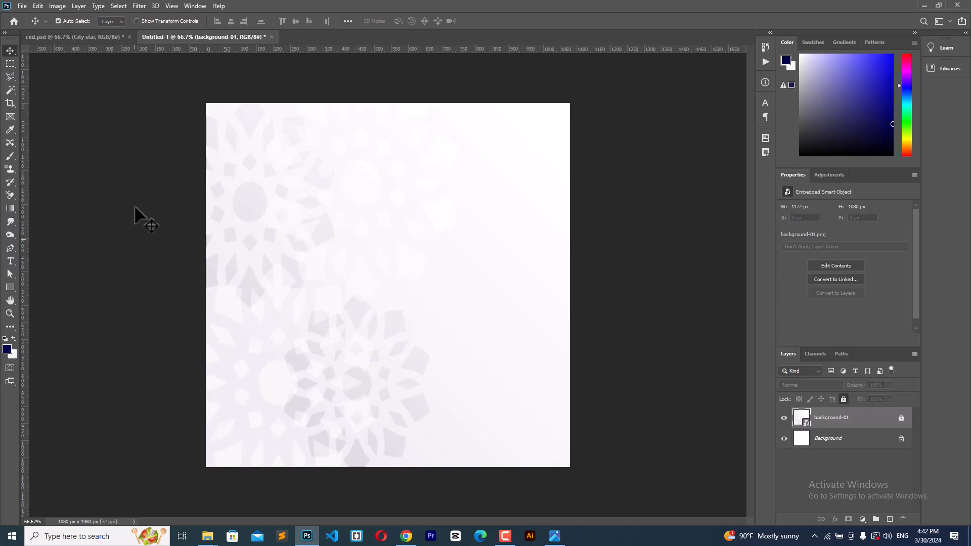
Step: Place feynuus-012-01 at 1056 × 499 px, raised so lanterns hang from both top corners
mouse_move(213, 540)
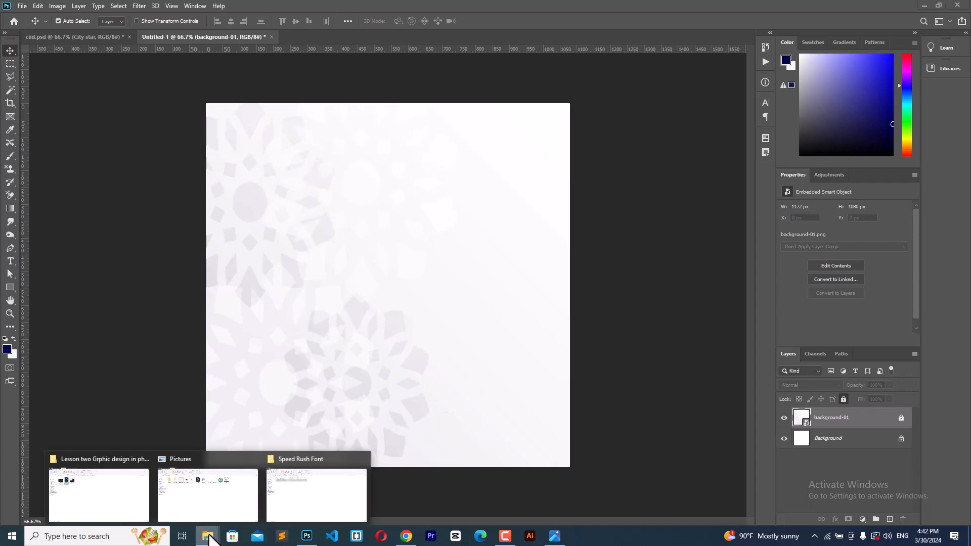
left_click(208, 490)
left_click_drag(550, 114, 386, 304)
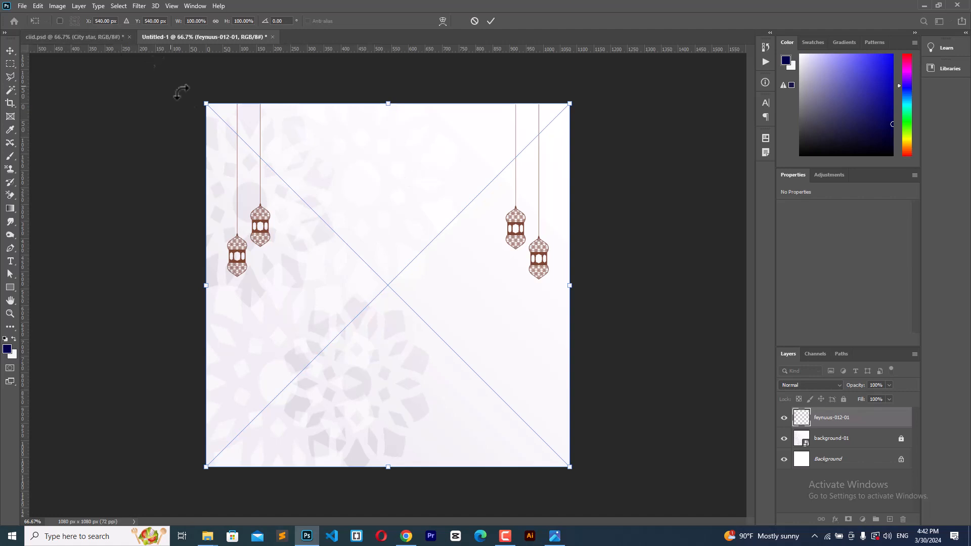
left_click_drag(205, 104, 184, 90)
left_click_drag(570, 90, 586, 86)
key("Right")
key("Right")
key("Right")
key("Right")
key("Right")
key("Right")
key("Right")
key("Right")
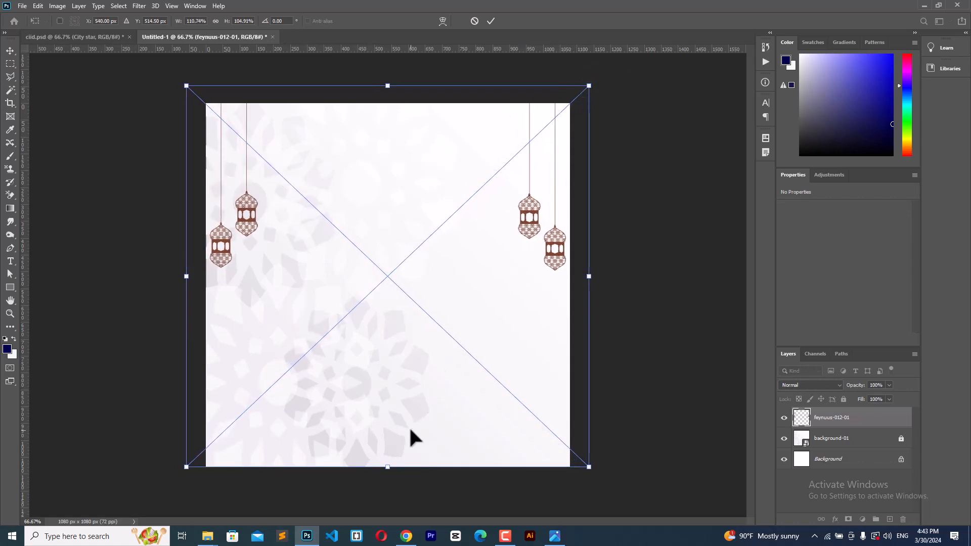
left_click_drag(389, 469, 394, 436)
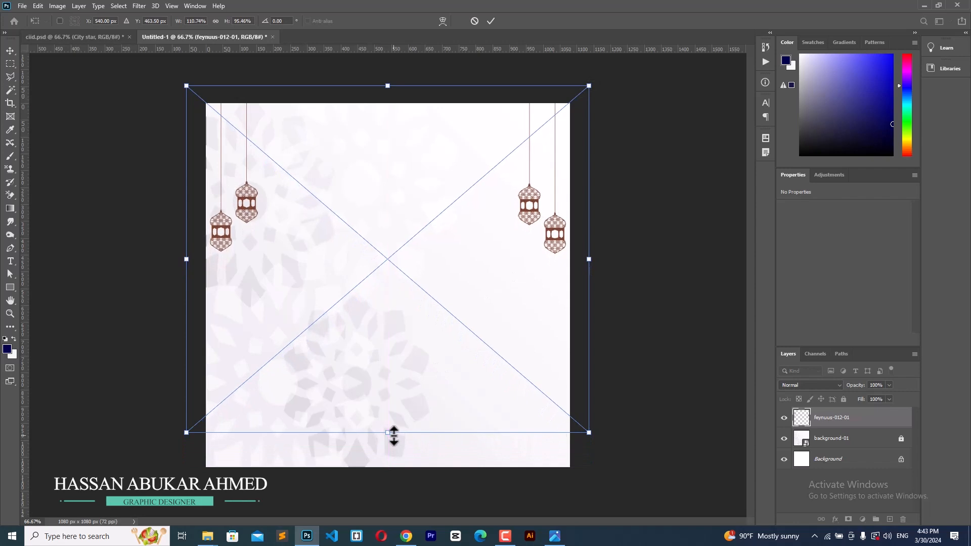
key("shift+Up")
key("shift+Up")
key("shift+Up")
key("shift+Up")
key("shift+Up")
key("shift+Up")
key("shift+Up")
key("shift+Up")
key("shift+Up")
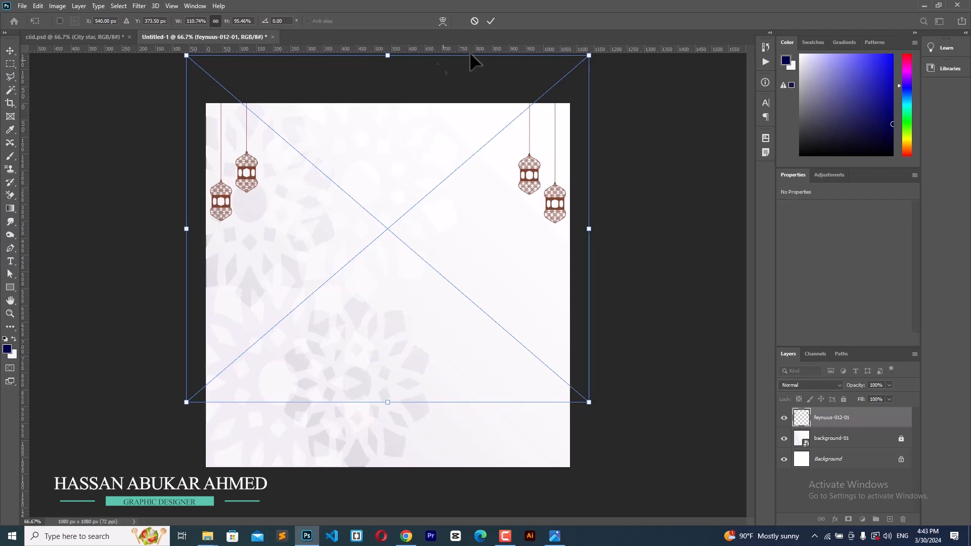
left_click(489, 22)
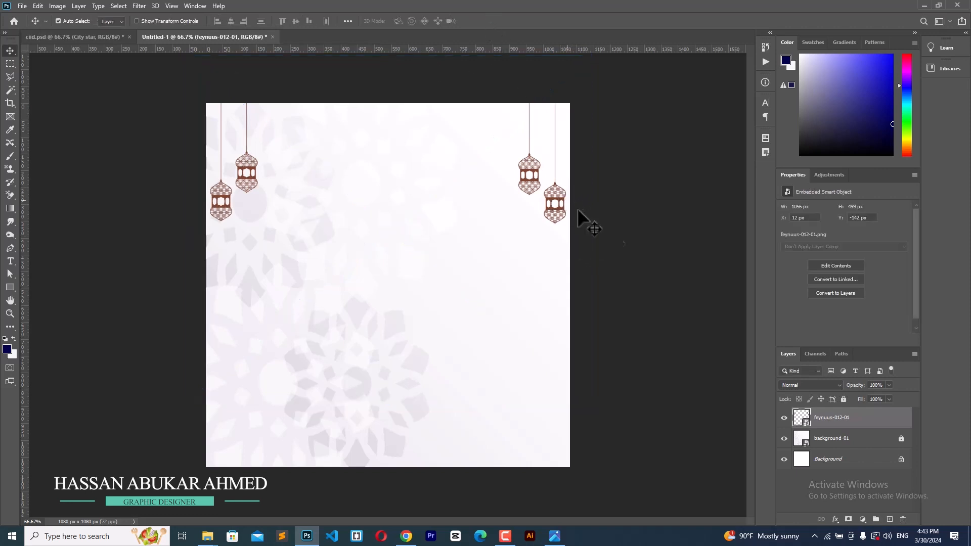
double_click(870, 428)
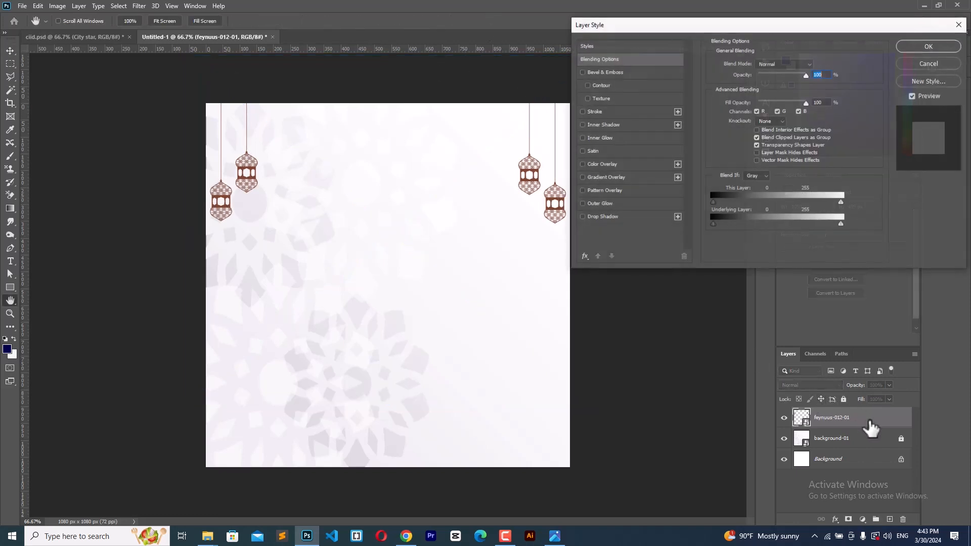
left_click(601, 164)
left_click(815, 66)
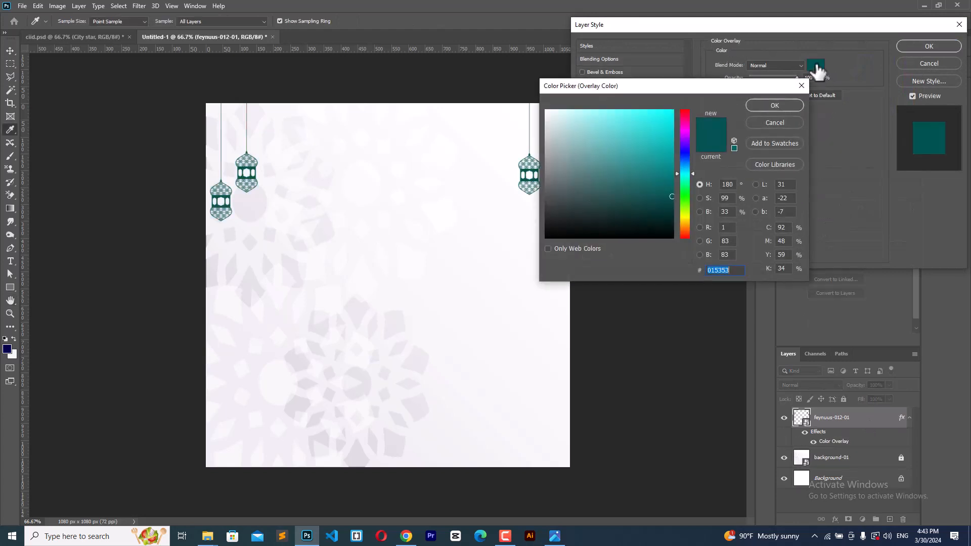
left_click(771, 124)
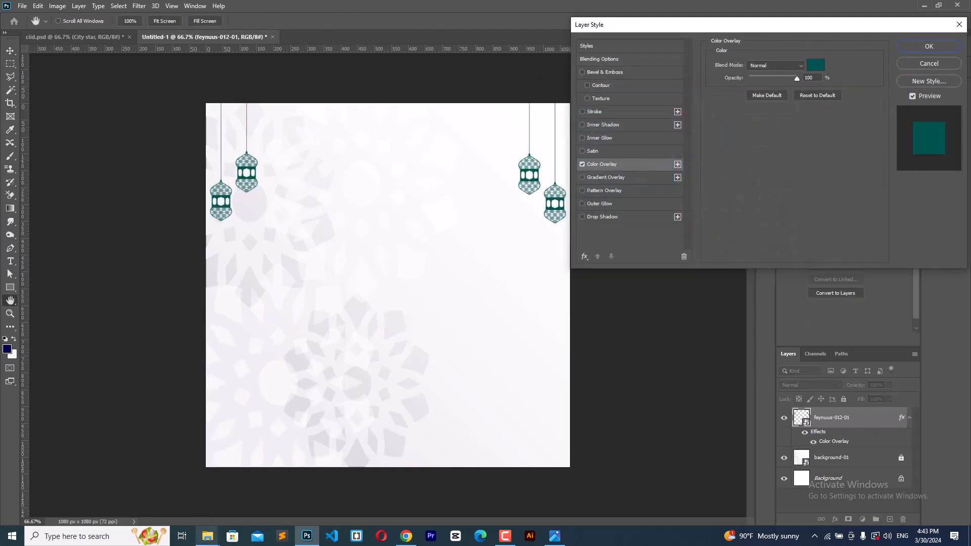
mouse_move(207, 536)
left_click(193, 479)
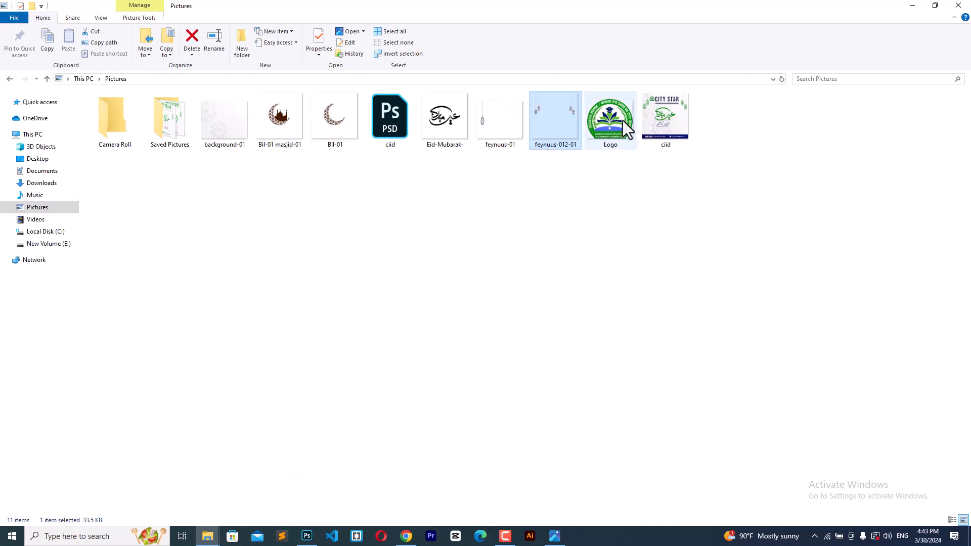
left_click_drag(623, 120, 383, 304)
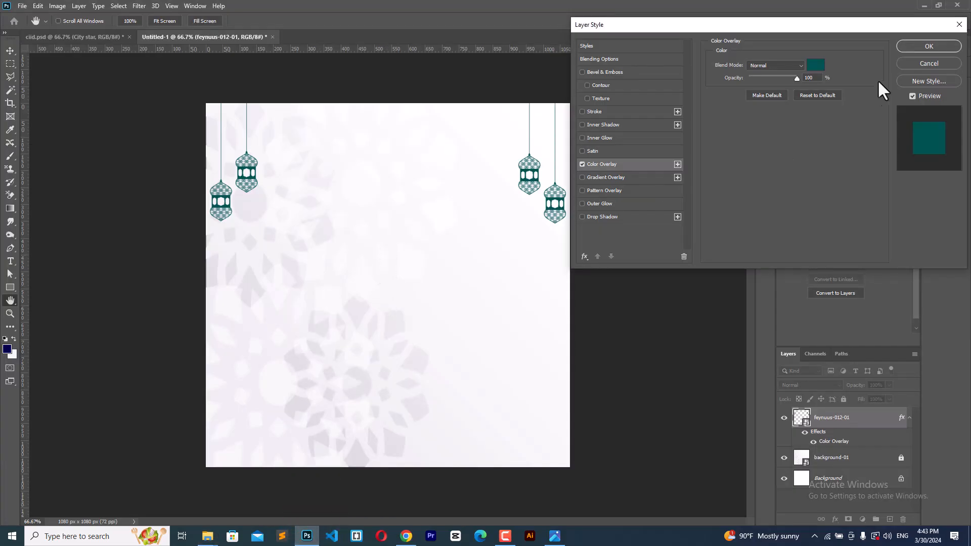
left_click(928, 63)
mouse_move(207, 536)
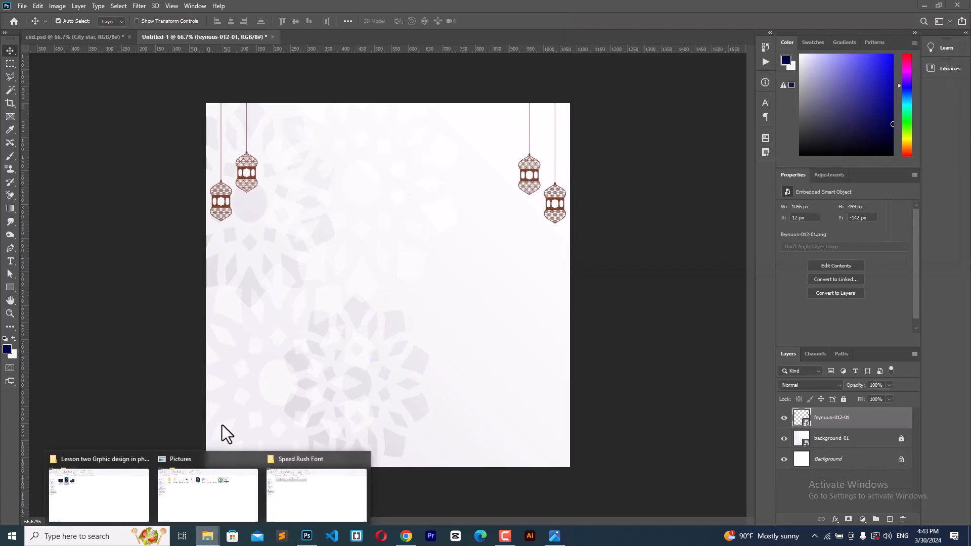
Step: Place the Logo image at about 20% (186 × 161 px) top-centre between the lanterns
left_click(220, 478)
left_click_drag(604, 124, 407, 248)
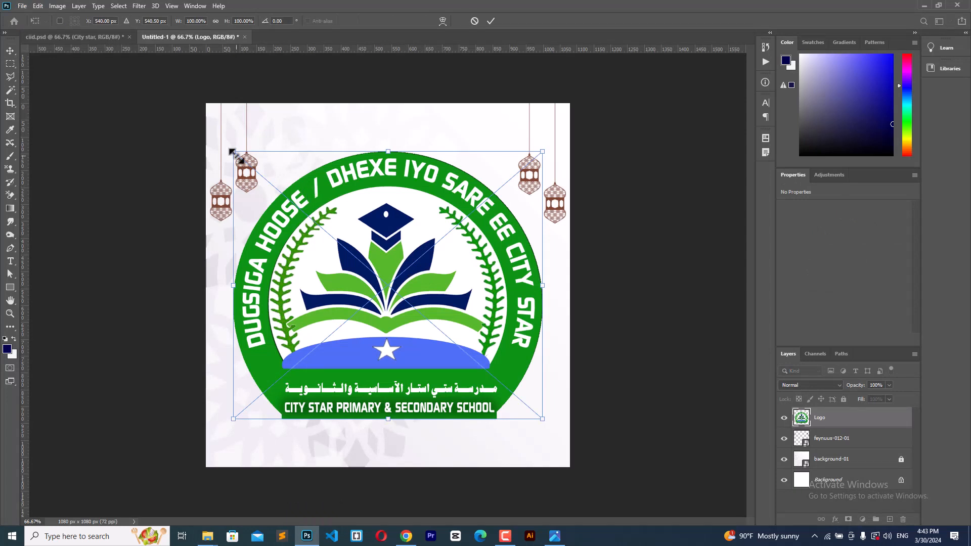
left_click_drag(234, 154, 378, 137)
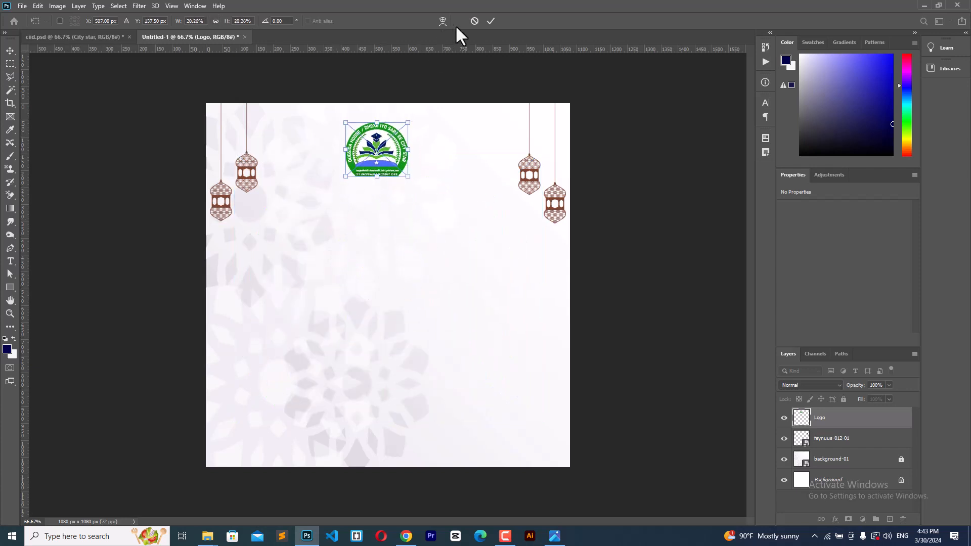
left_click(490, 21)
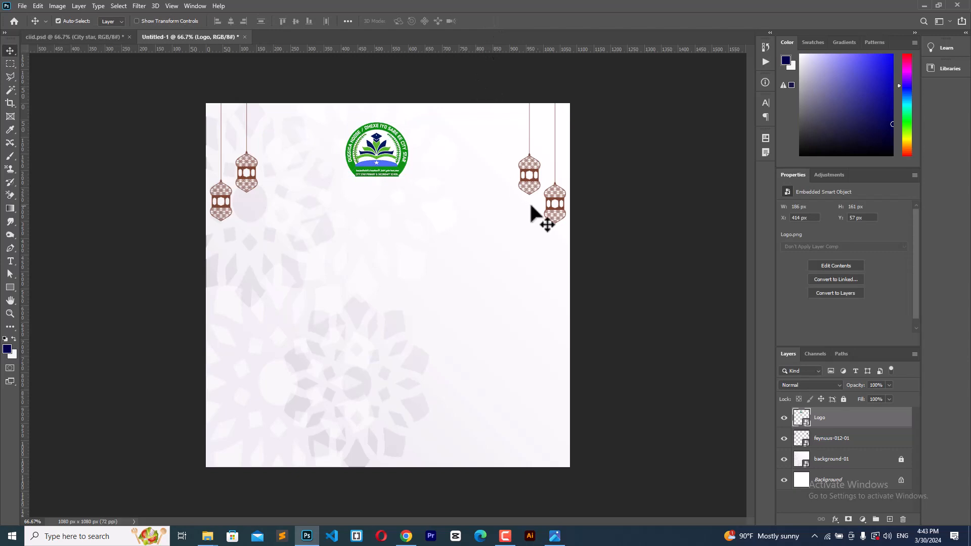
Step: Give the lantern layer a Color Overlay sampled from the logo's green, #0c9313
double_click(862, 444)
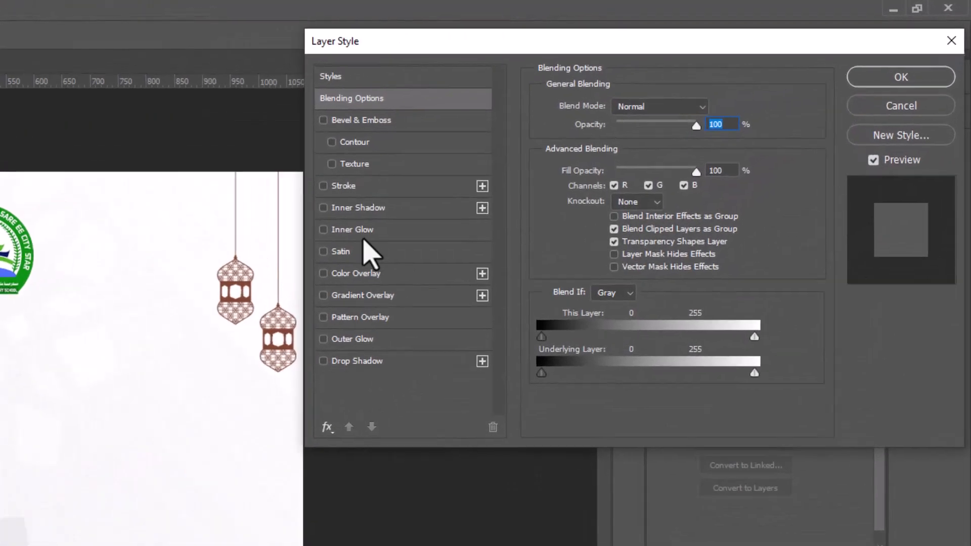
left_click(355, 275)
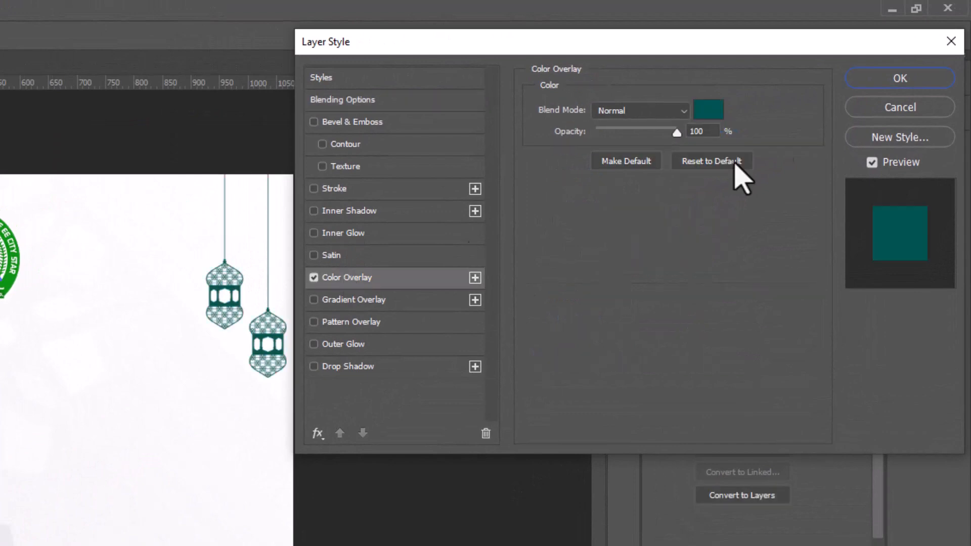
left_click(710, 110)
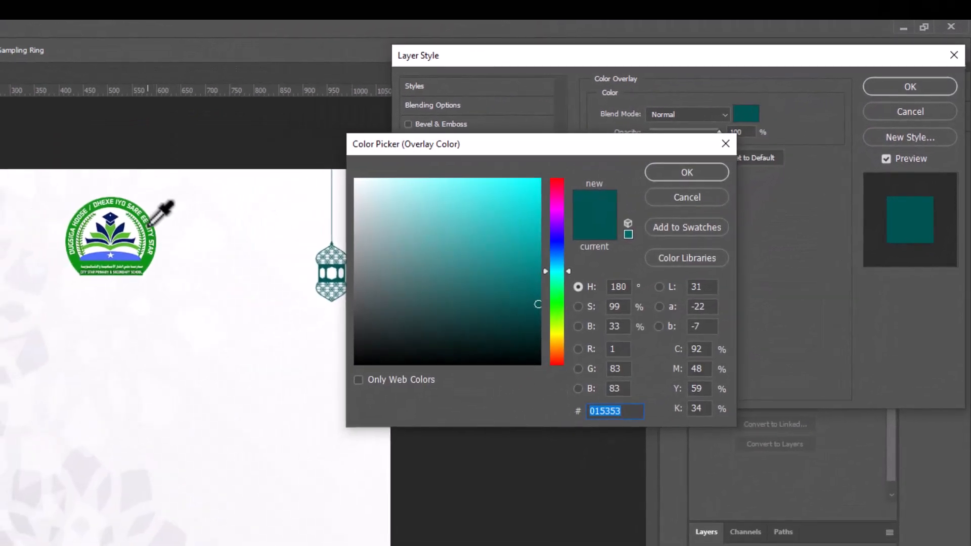
left_click(149, 260)
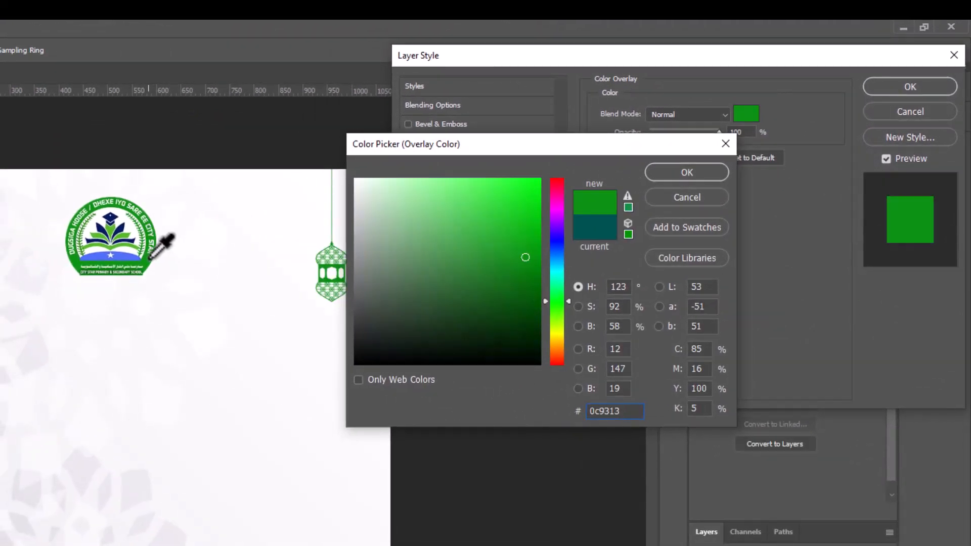
left_click(687, 172)
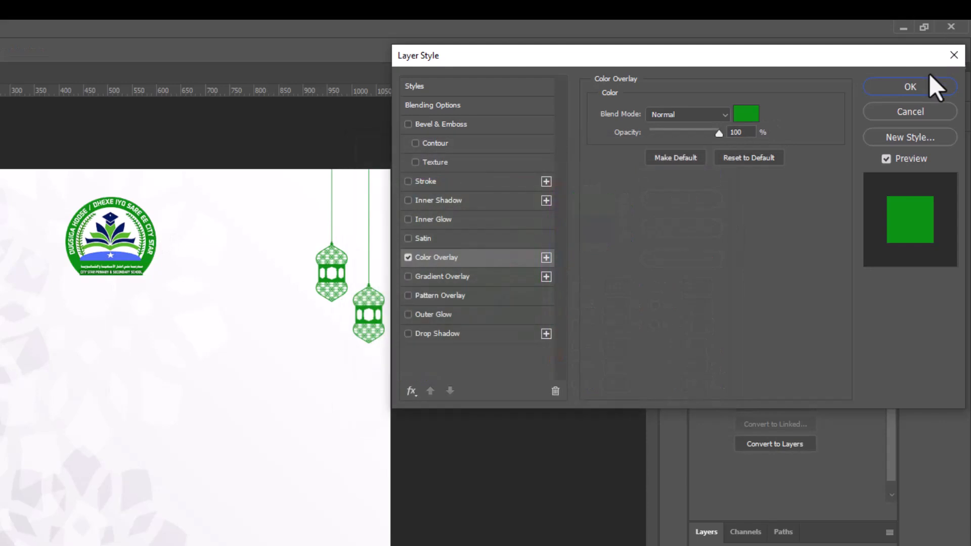
left_click(932, 76)
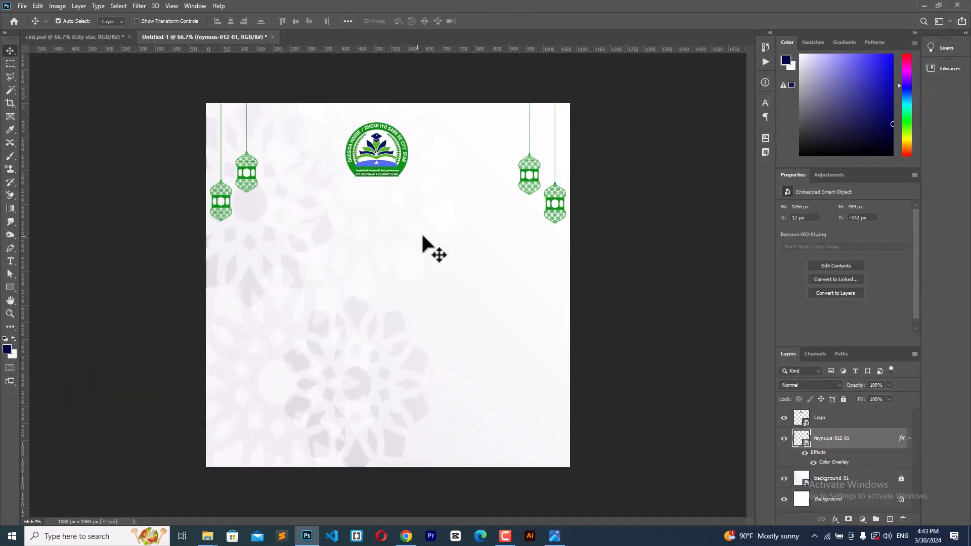
Step: Shift the logo left beside the lanterns and place Bil-01 masjid-01 centrally at 495 × 503 px
left_click_drag(382, 154, 302, 157)
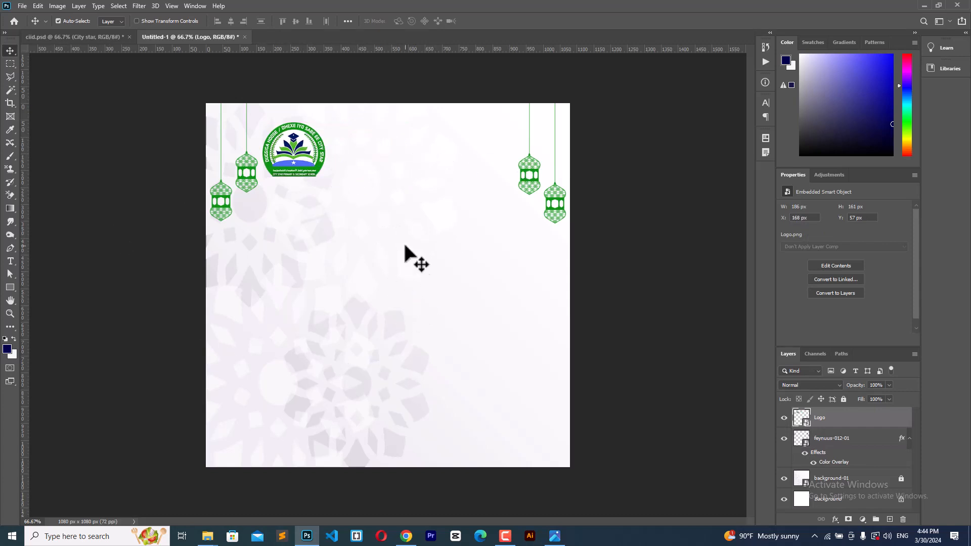
mouse_move(207, 535)
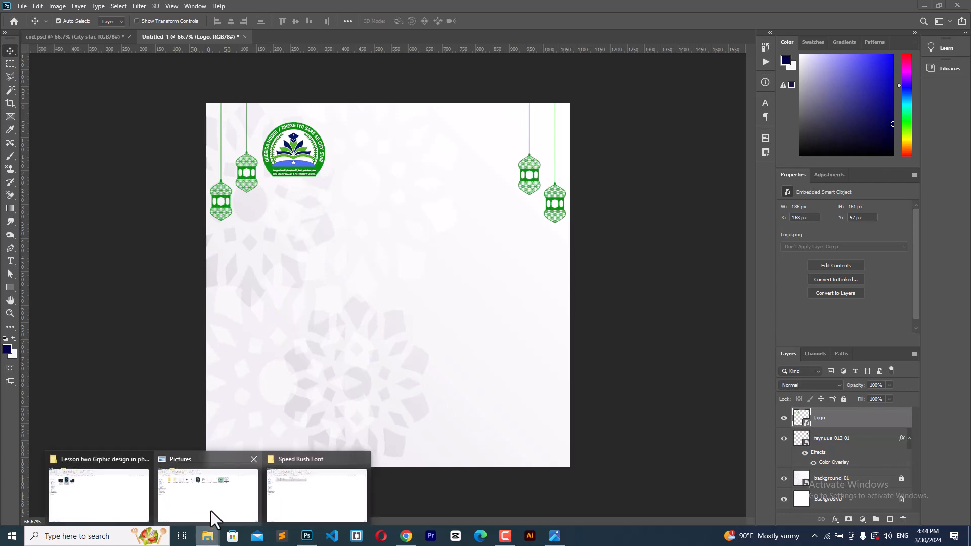
left_click(188, 501)
left_click_drag(280, 124, 372, 357)
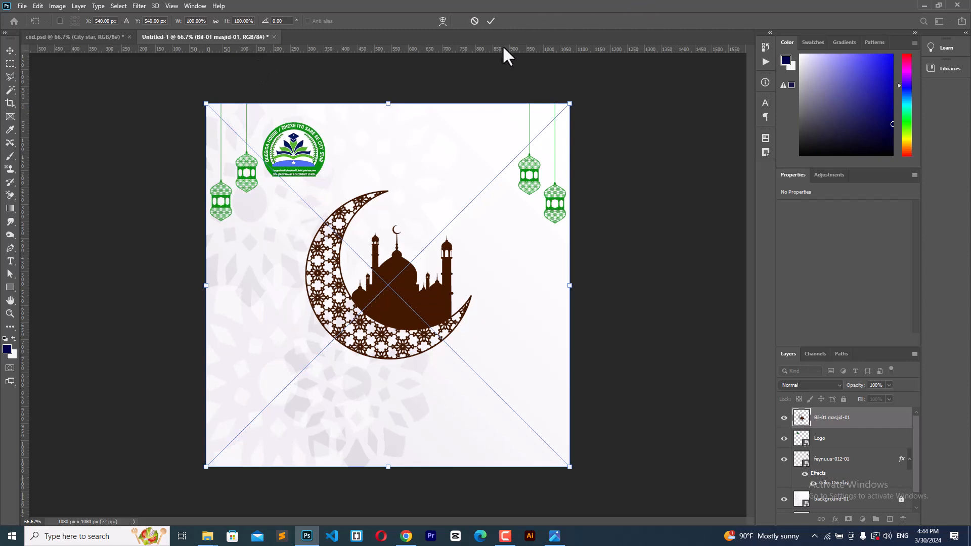
left_click(490, 21)
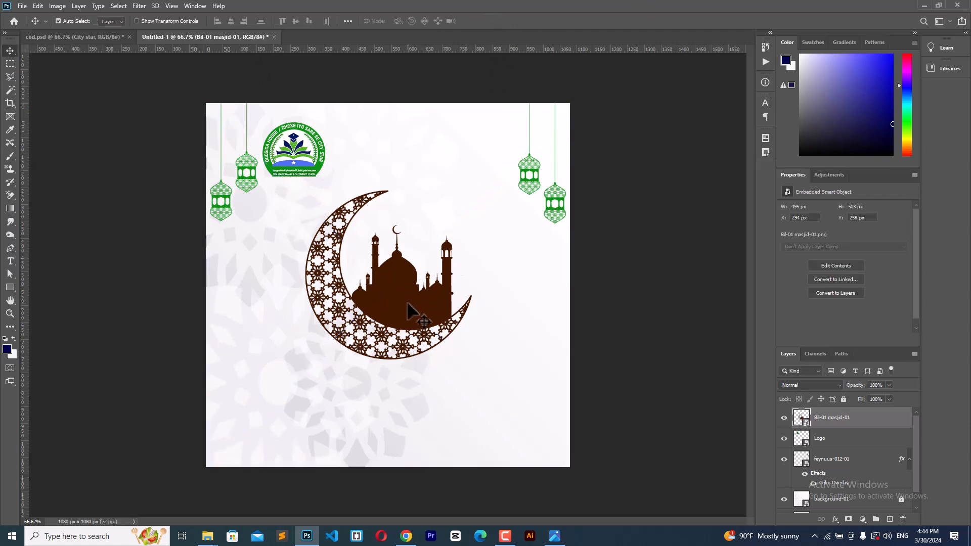
Step: Give the mosque image layer a green Color Overlay
double_click(871, 422)
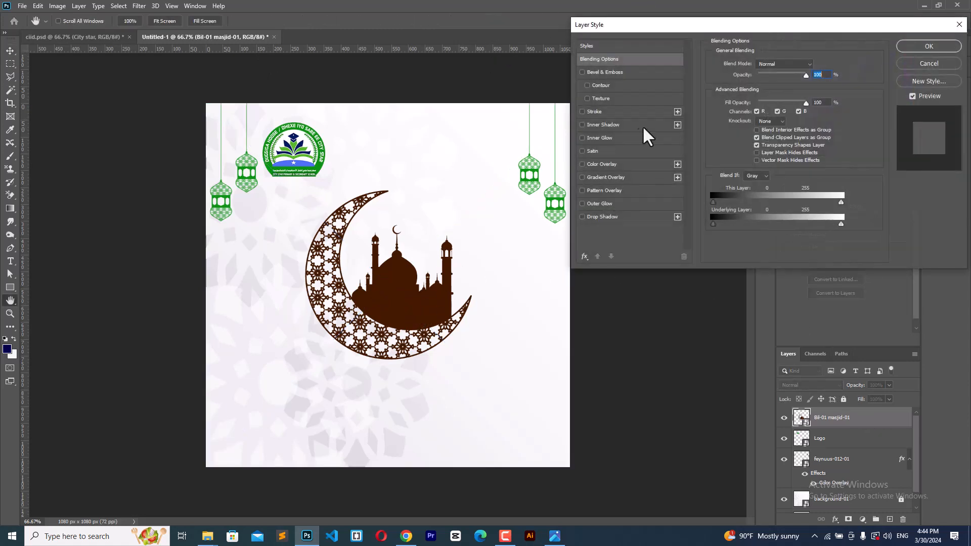
left_click(613, 165)
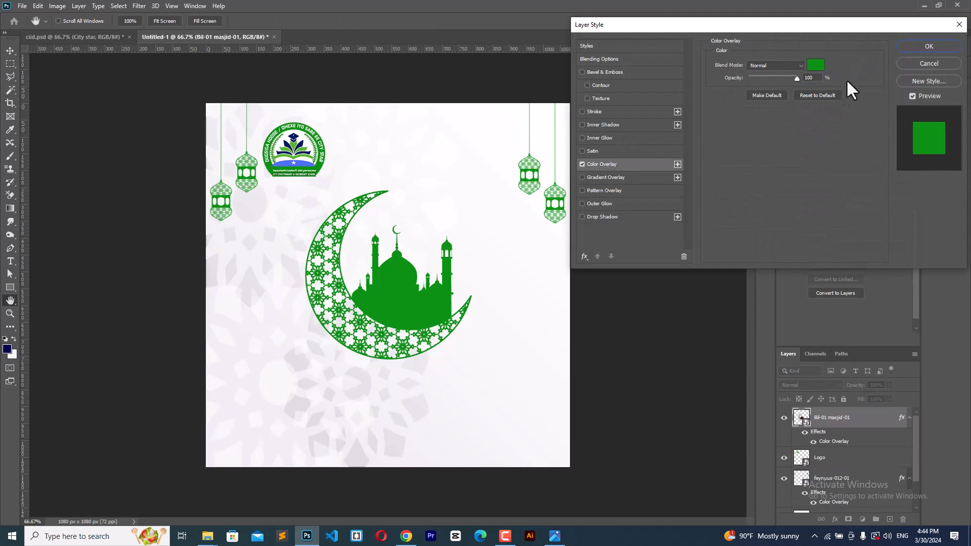
left_click(907, 46)
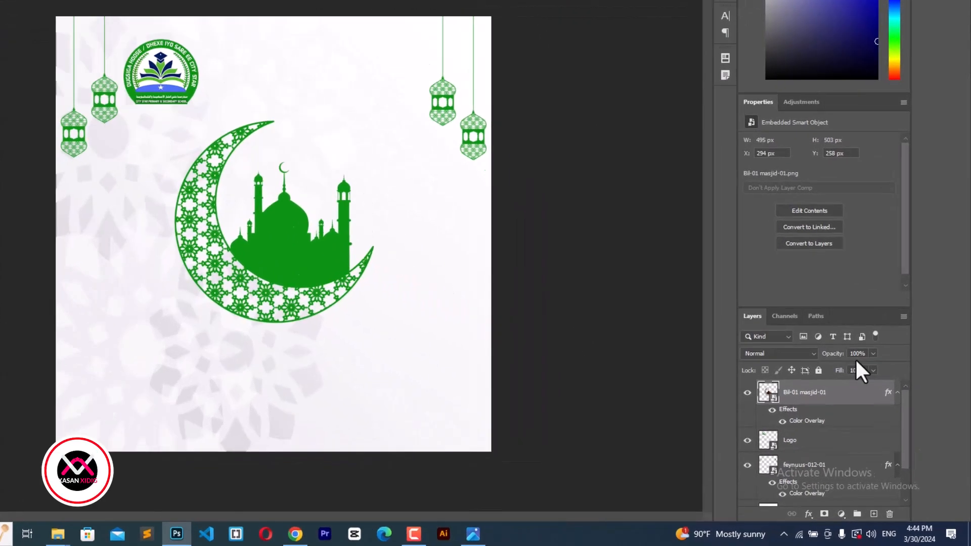
Step: Lower the mosque layer's opacity to 10%
left_click(876, 385)
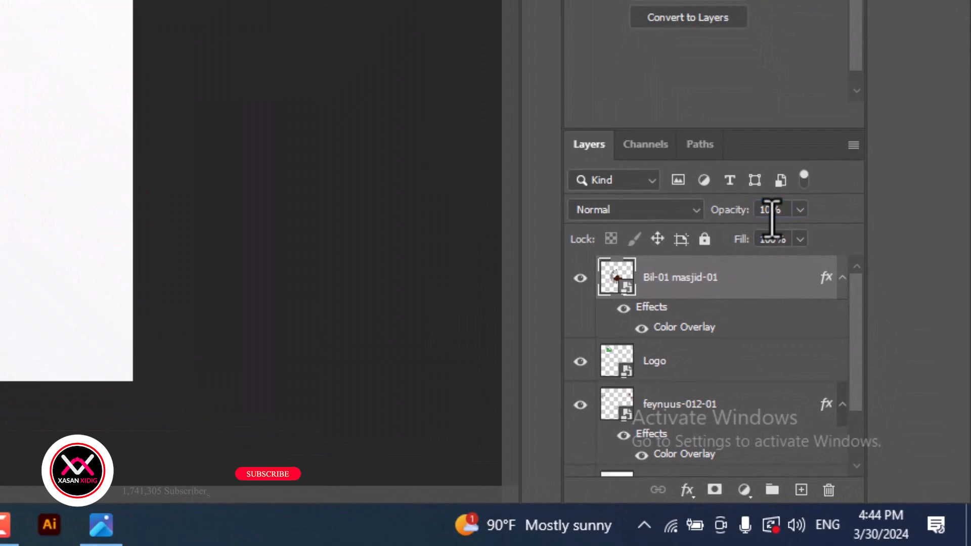
key("Return")
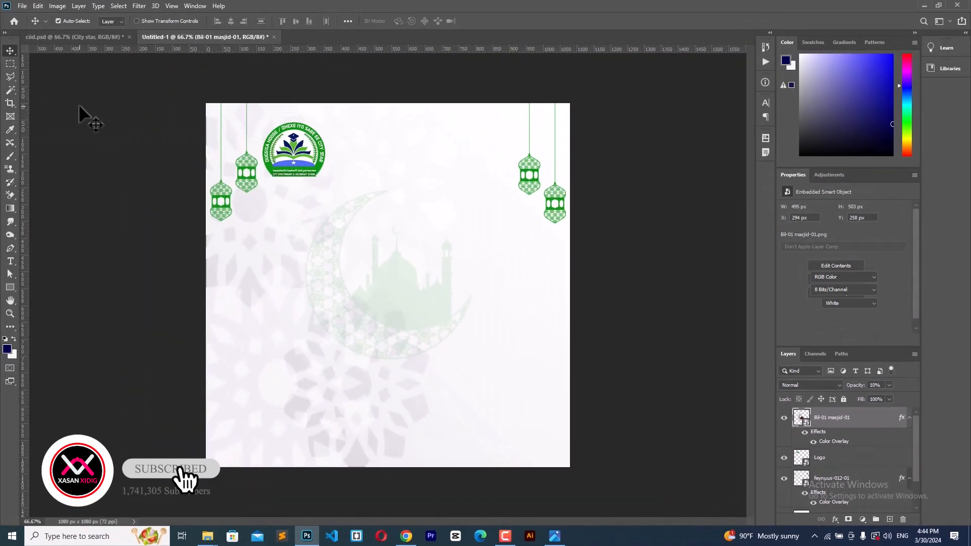
left_click(79, 106)
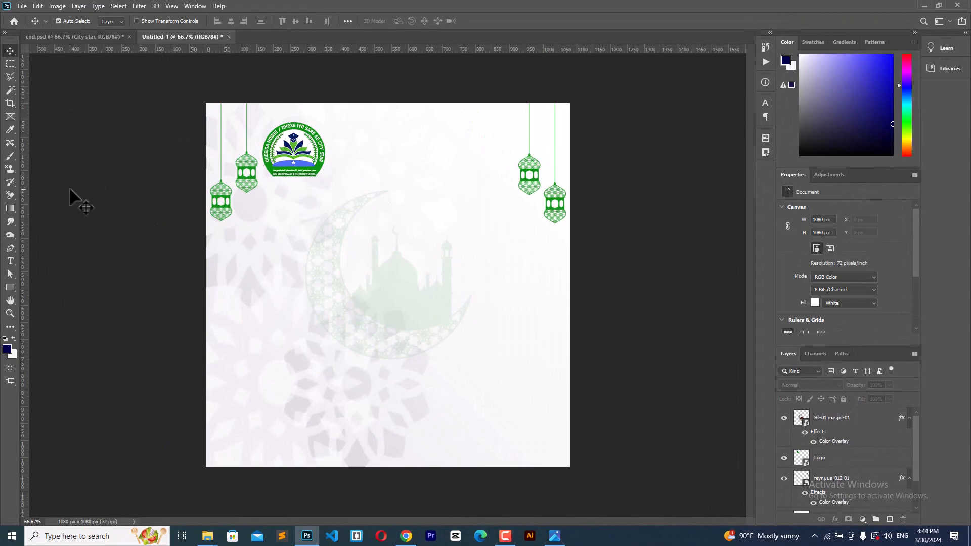
Step: Type the heading 'CITY STAR' at the top of the post
left_click(10, 260)
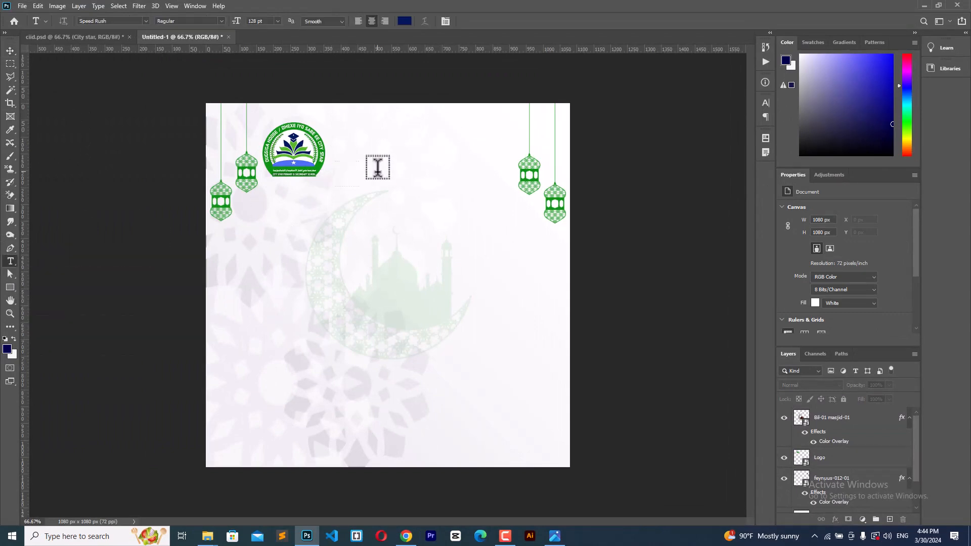
left_click(372, 157)
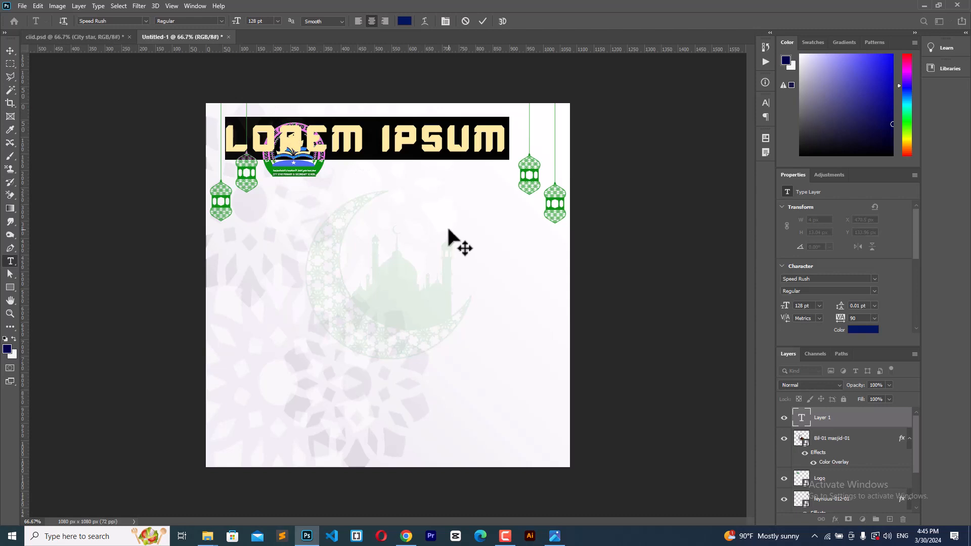
type("CITY")
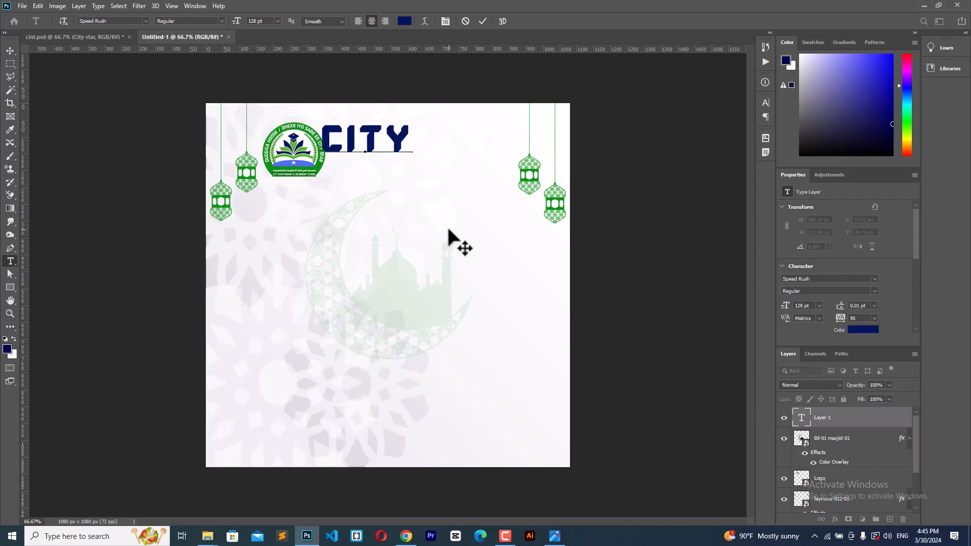
type(" STAR")
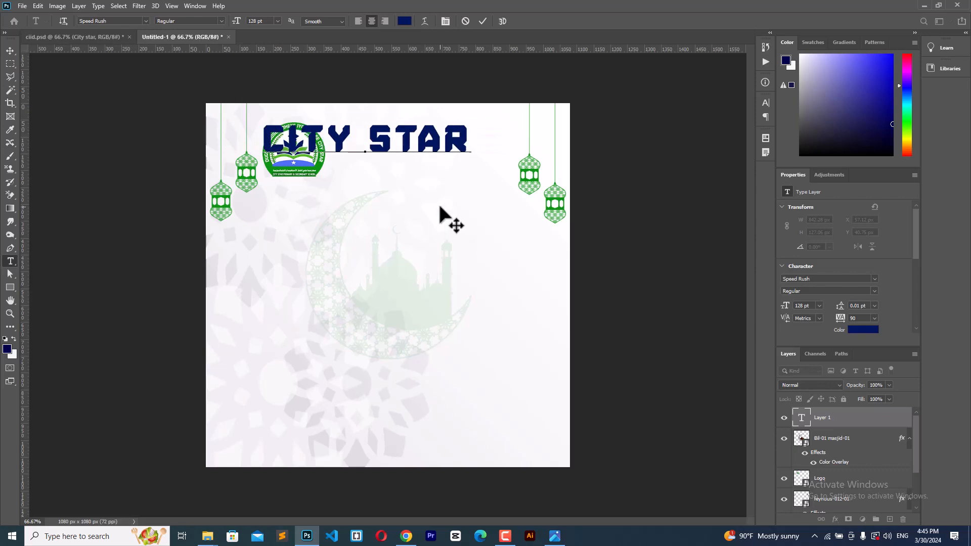
Step: Set CITY STAR to 113 pt and position it just right of the logo
left_click_drag(439, 210, 490, 223)
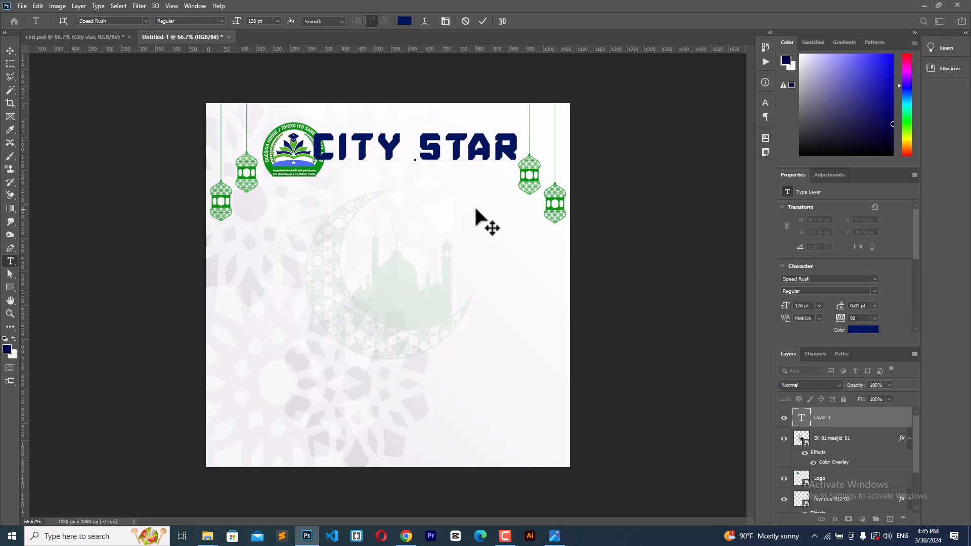
key("ctrl+a")
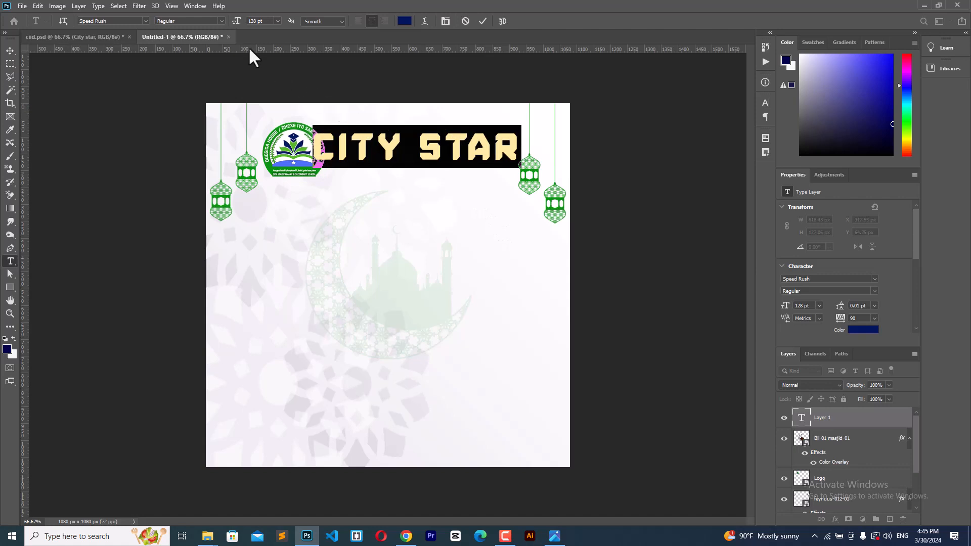
left_click_drag(238, 29, 227, 25)
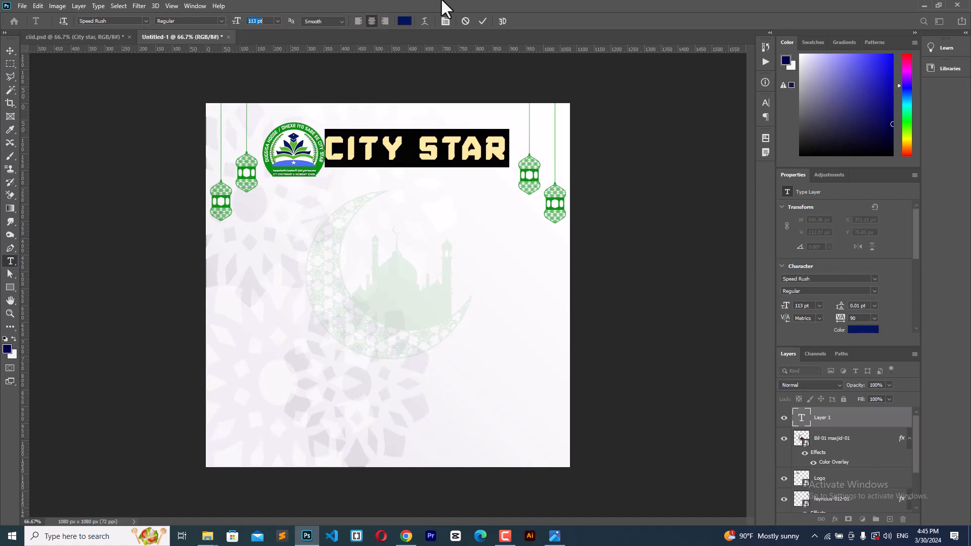
left_click(483, 21)
left_click(10, 51)
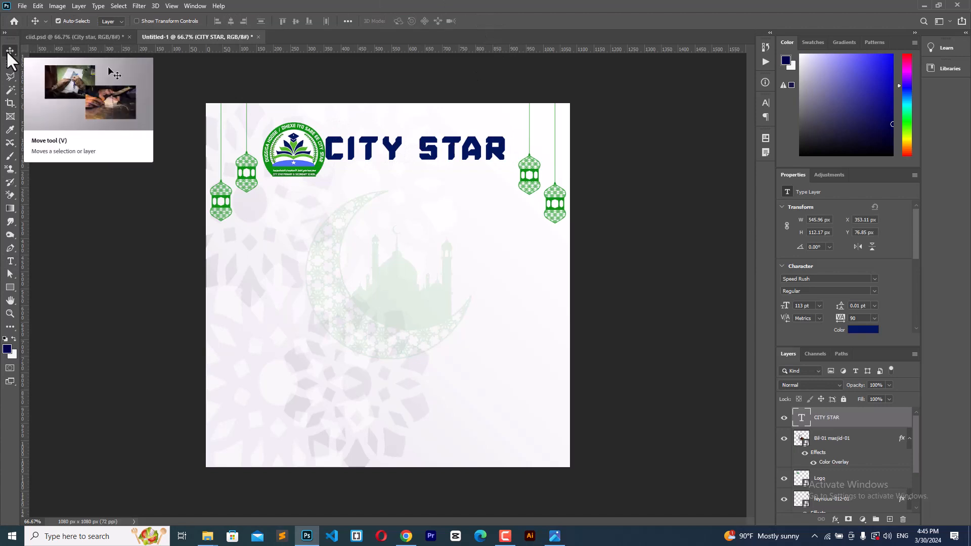
key("Right")
key("Right")
key("Right")
key("Right")
key("Right")
key("Right")
key("Right")
key("Right")
key("Right")
key("Right")
key("Right")
key("Right")
key("Right")
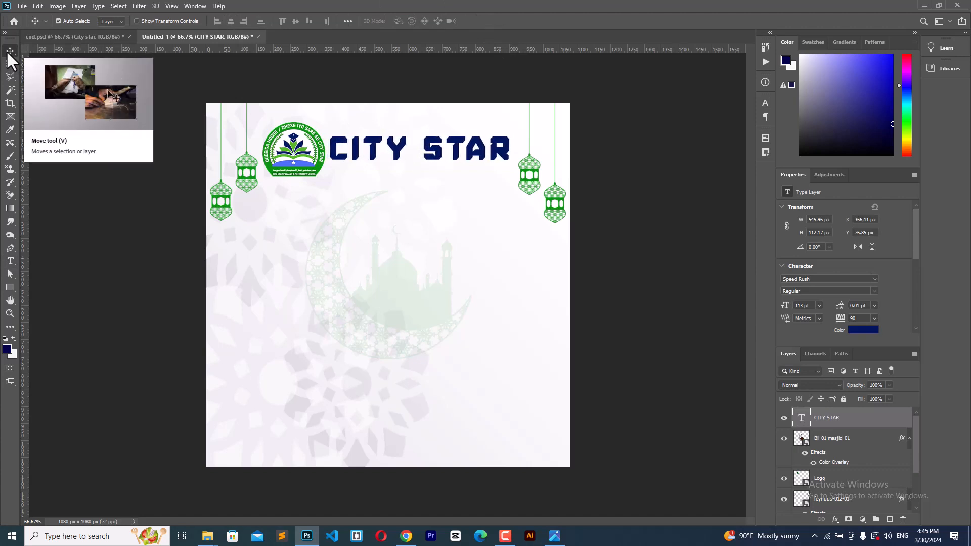
key("Right")
key("Right")
key("Right")
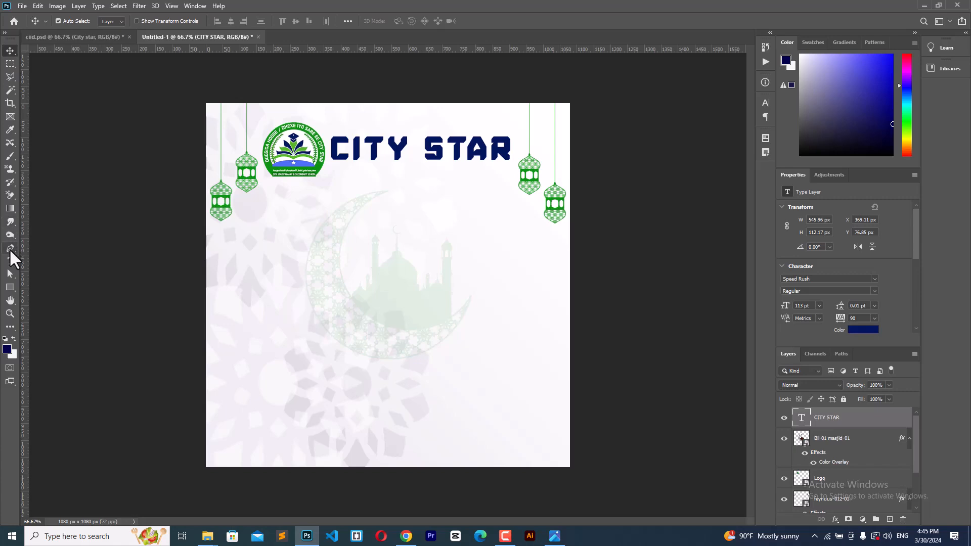
left_click(10, 261)
Step: Type 'Primary & secondary school' in Montserrat Thin below the heading
left_click(354, 183)
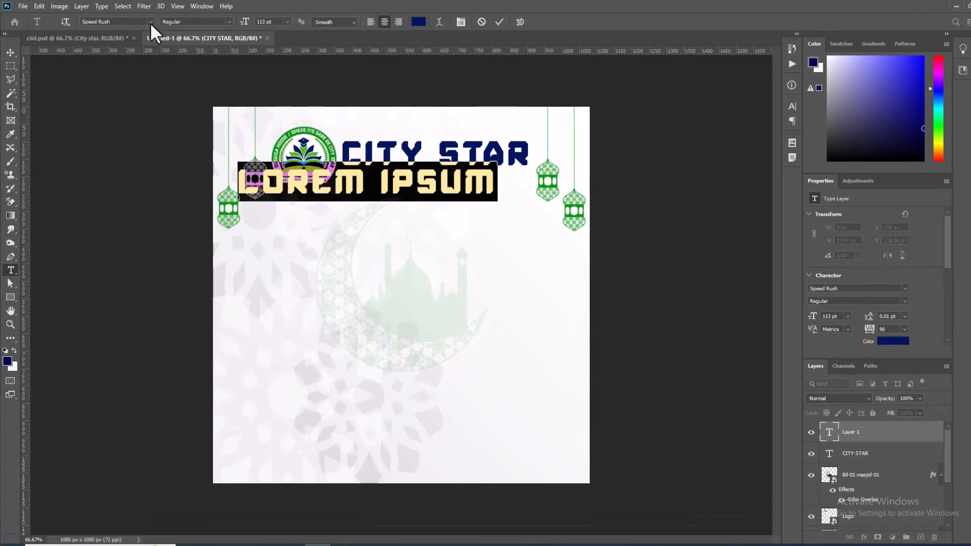
left_click(129, 21)
type("MO")
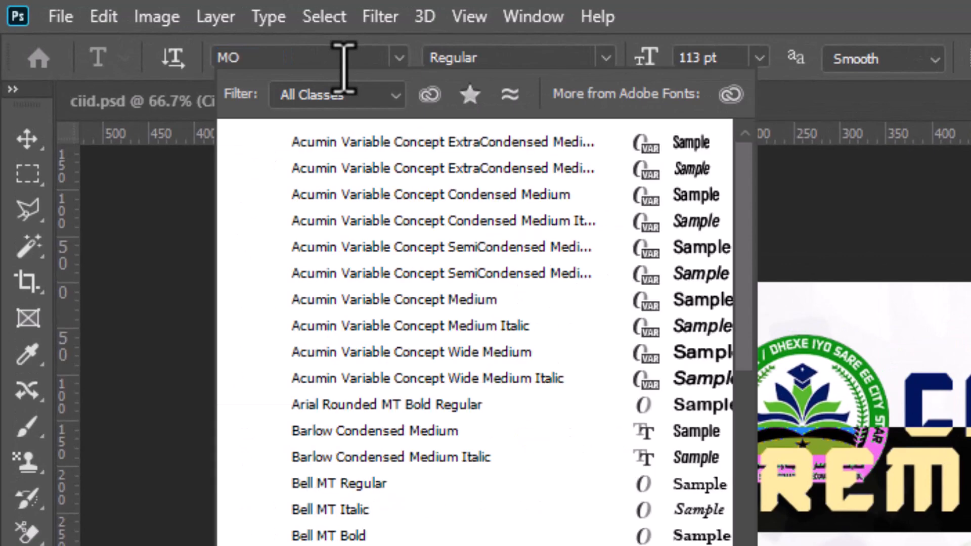
type("NT")
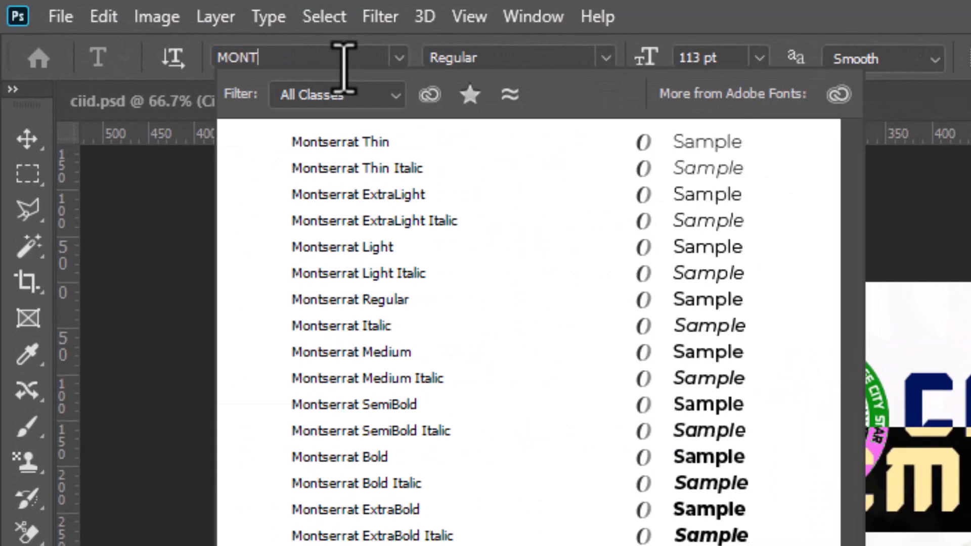
left_click(369, 142)
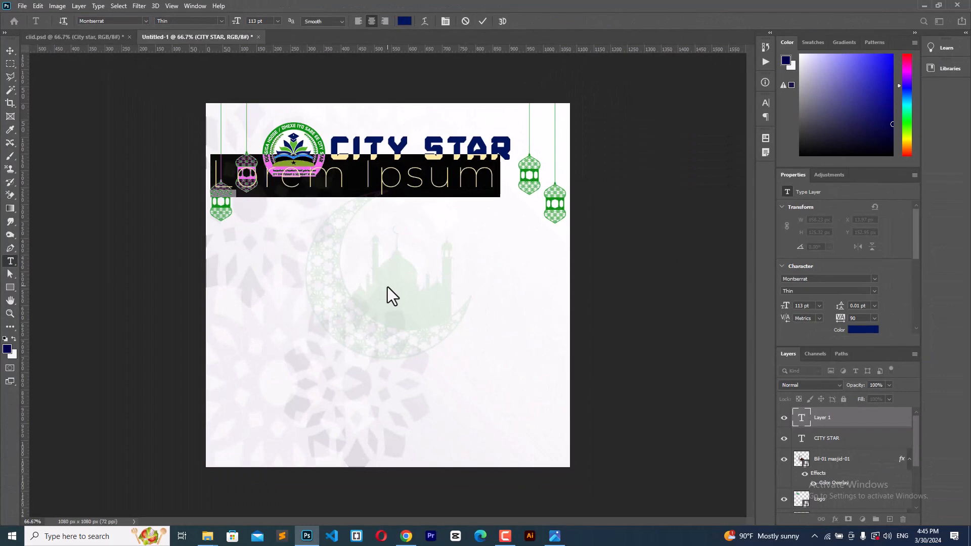
type("Pr")
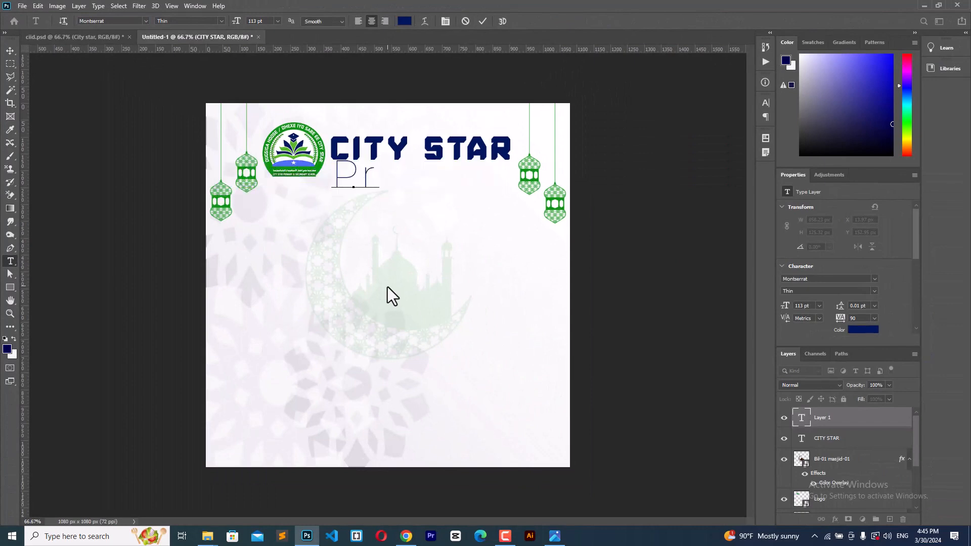
type("ima")
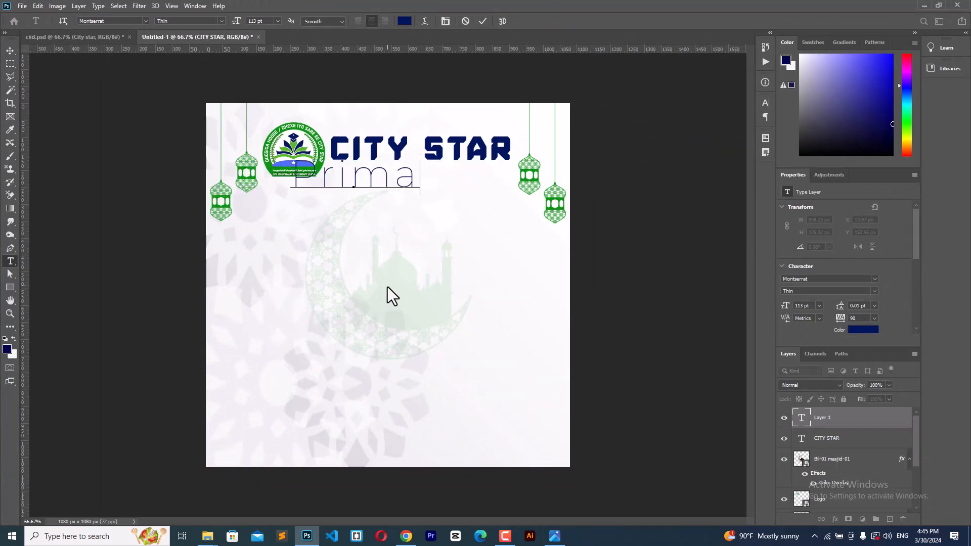
type("ry")
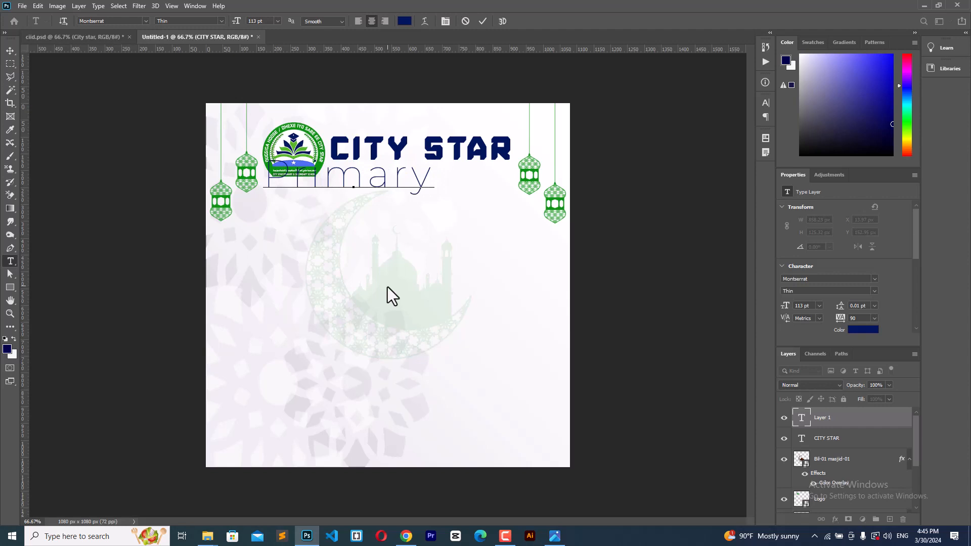
type(" &")
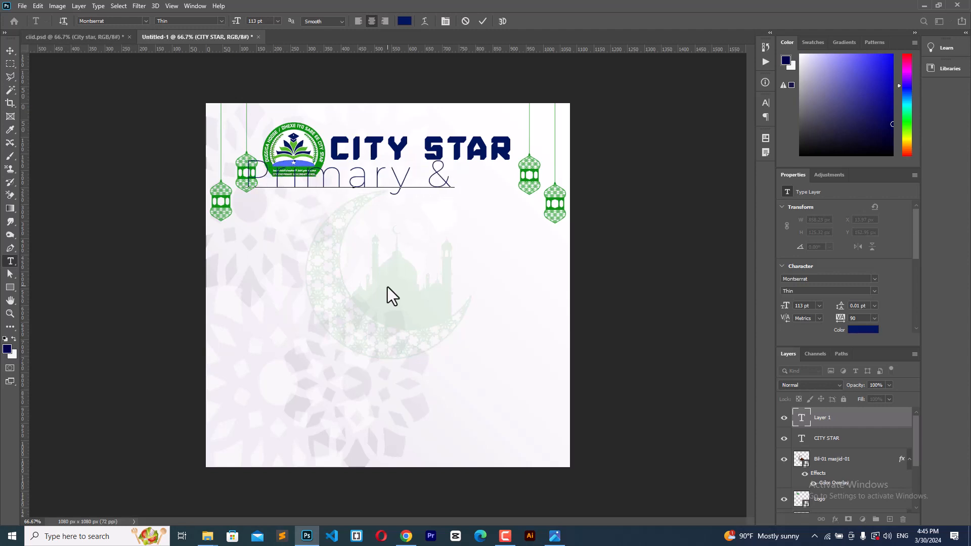
type(" second")
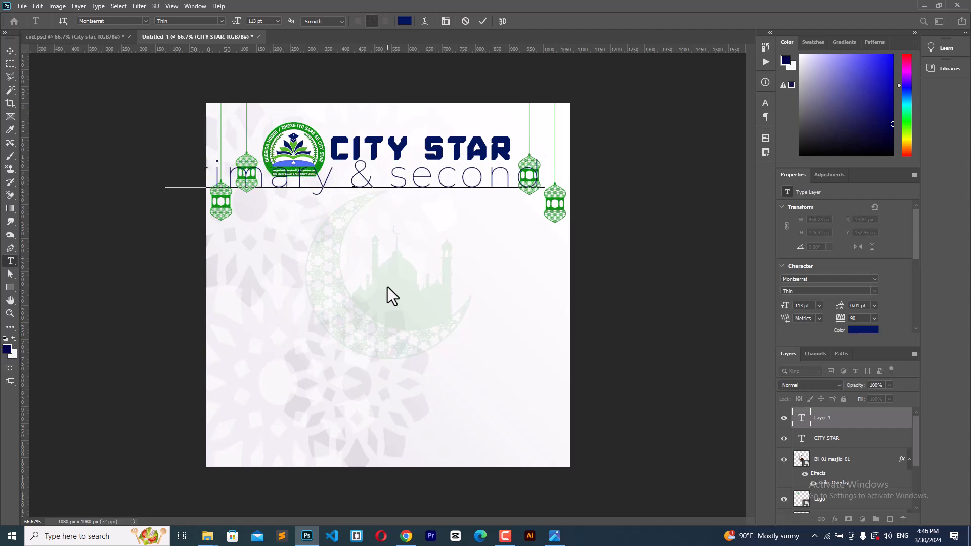
type("ary s")
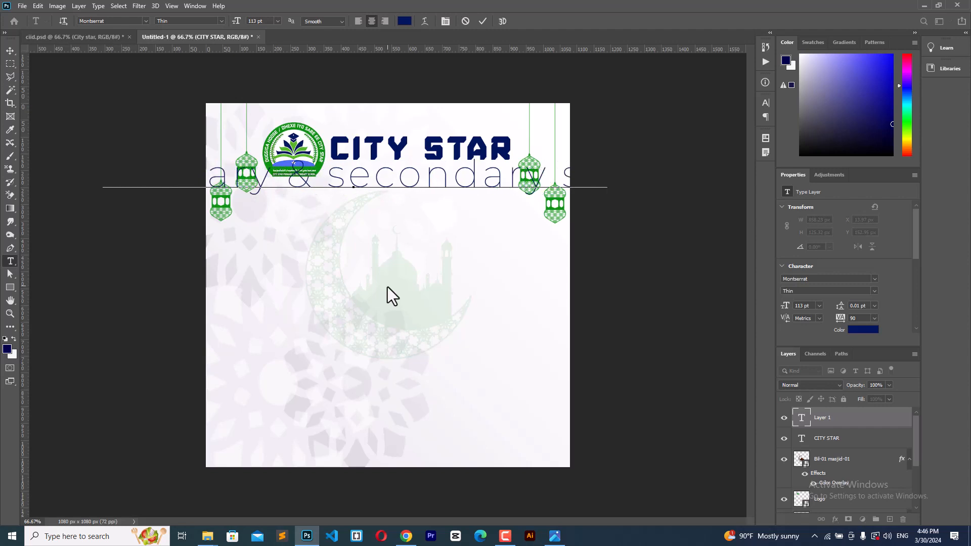
type("ch")
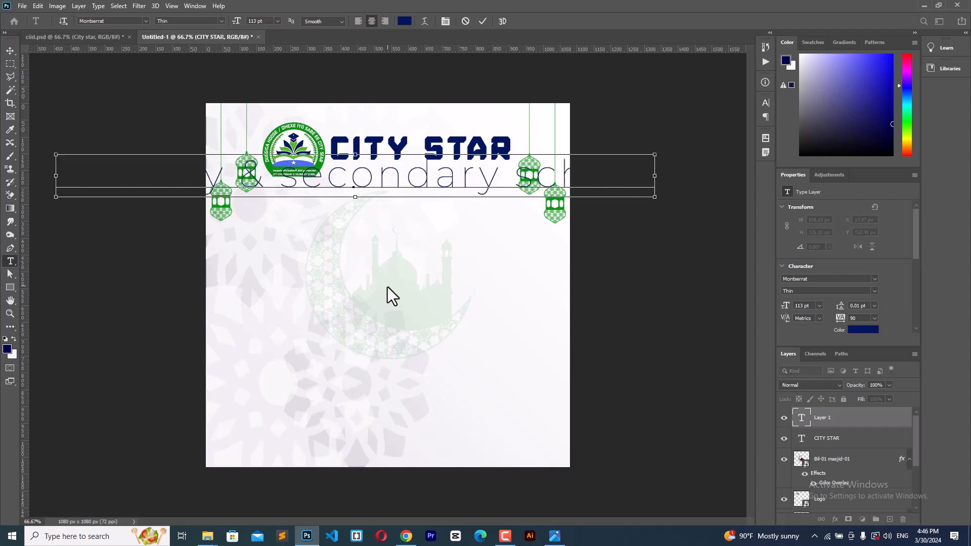
Step: Move the subtitle under CITY STAR and set it to 34 pt Montserrat Regular
key("ctrl+a")
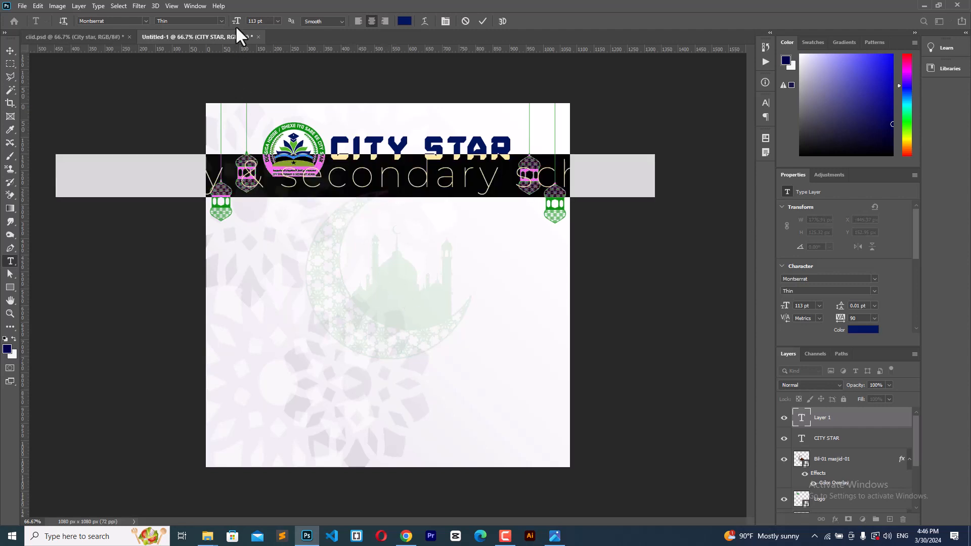
left_click_drag(236, 23, 197, 19)
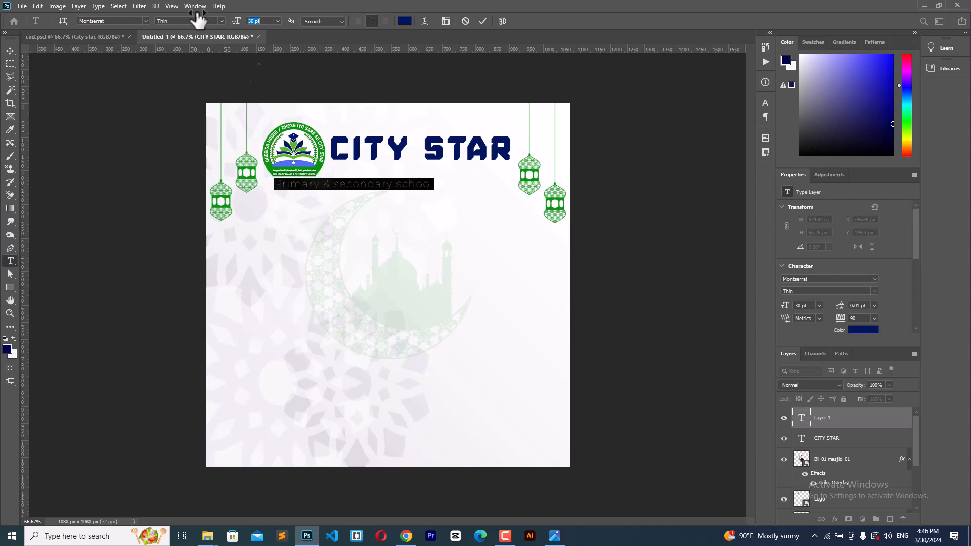
left_click_drag(450, 227, 515, 206)
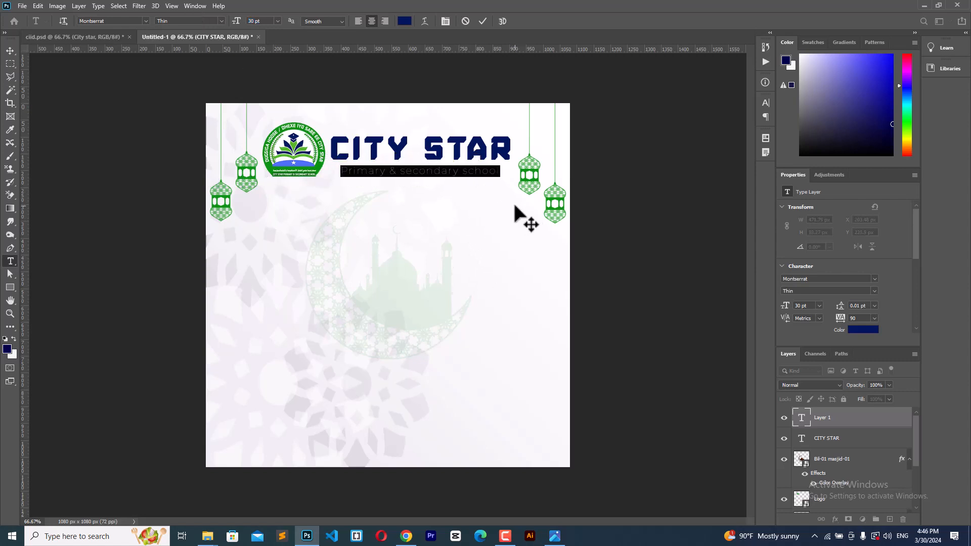
left_click_drag(241, 22, 246, 24)
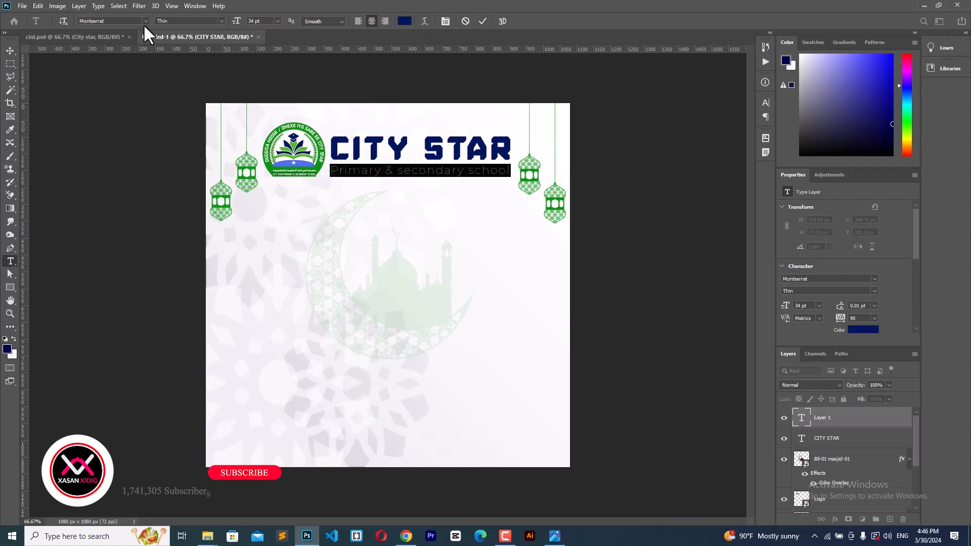
left_click(221, 21)
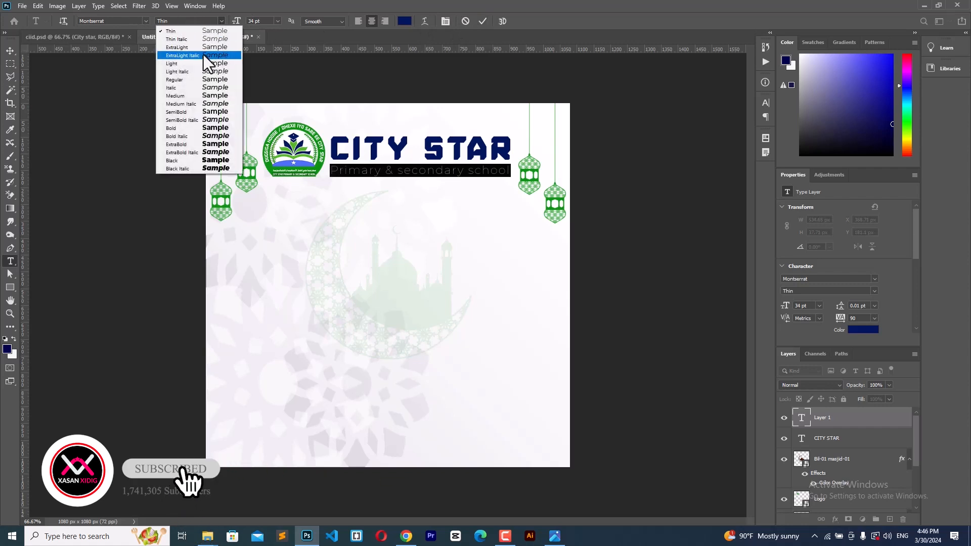
left_click(195, 80)
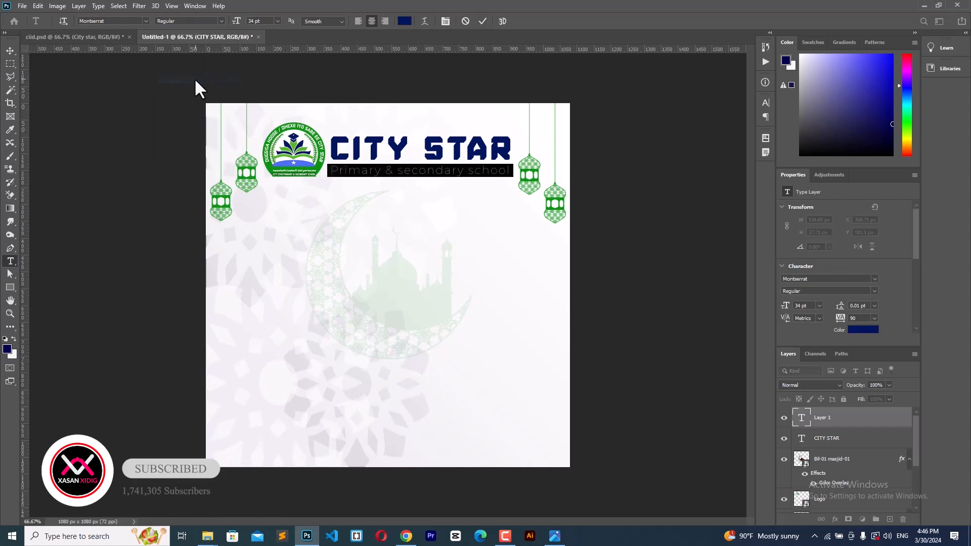
left_click(482, 23)
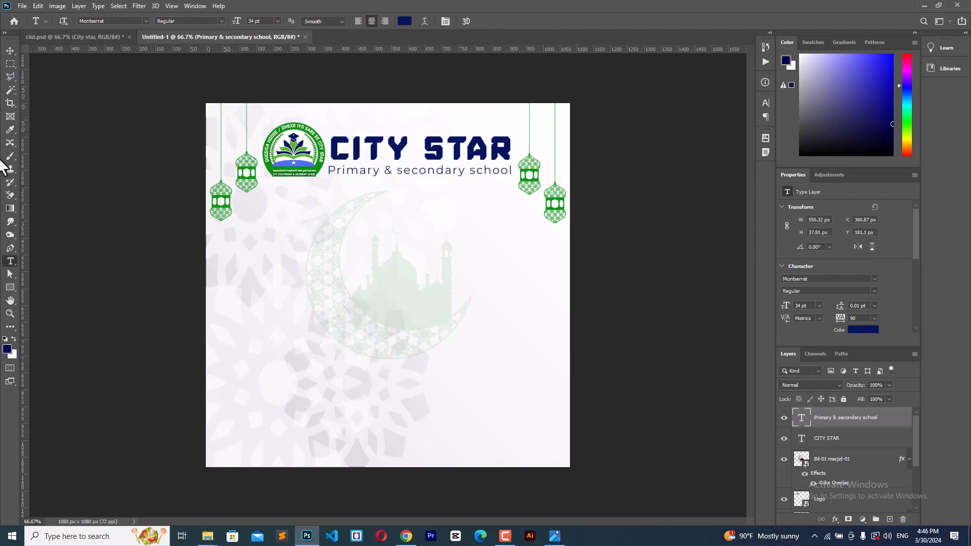
left_click(11, 51)
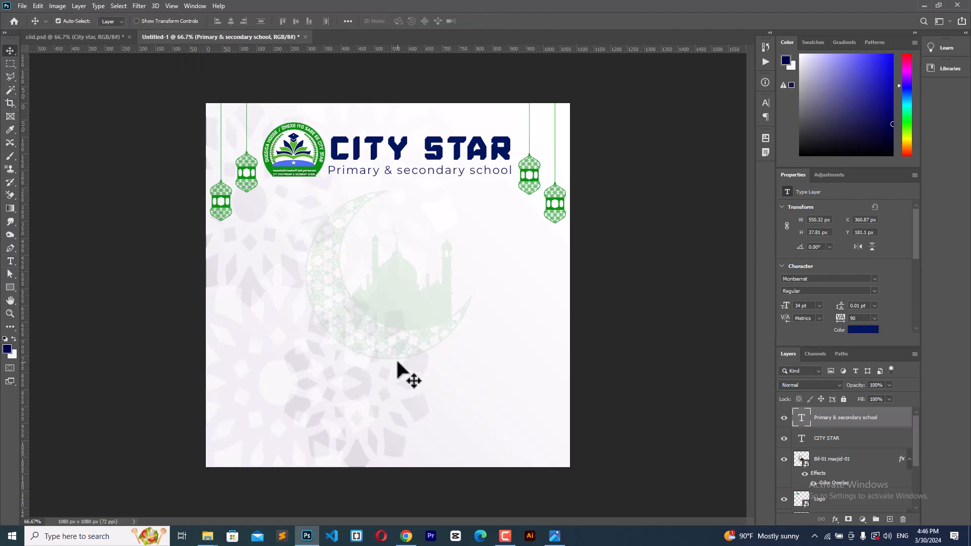
Step: Drag the Eid-Mubarak image from the Pictures folder onto the centre of the canvas
mouse_move(207, 536)
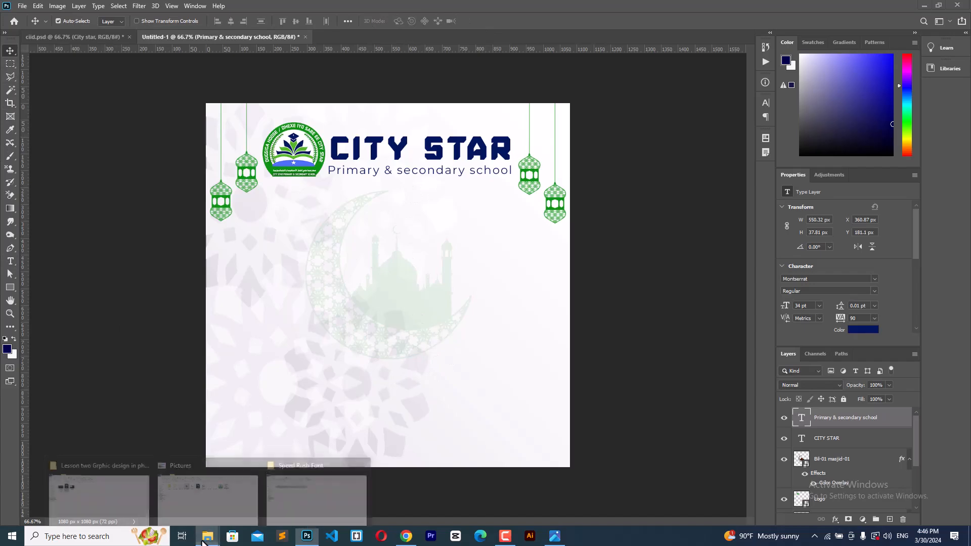
left_click(217, 500)
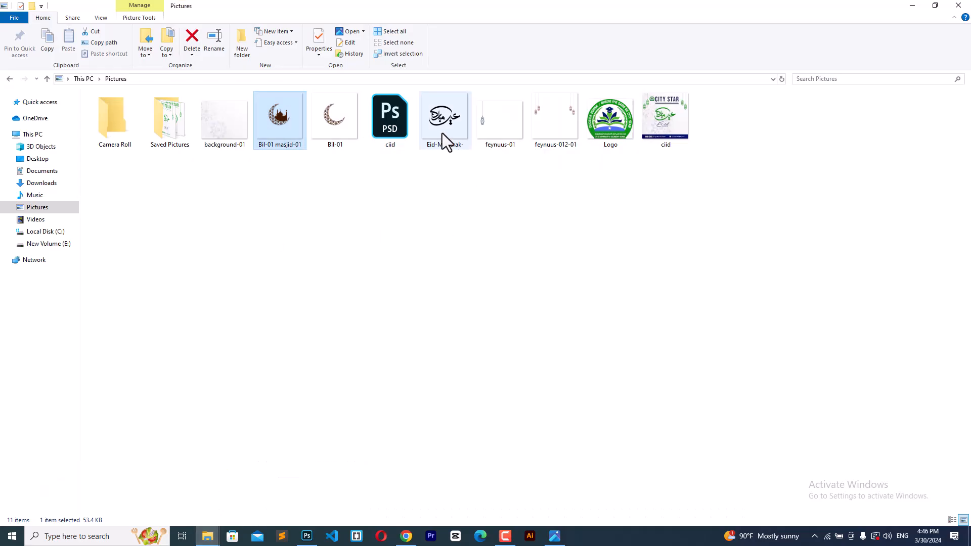
left_click_drag(443, 133, 392, 333)
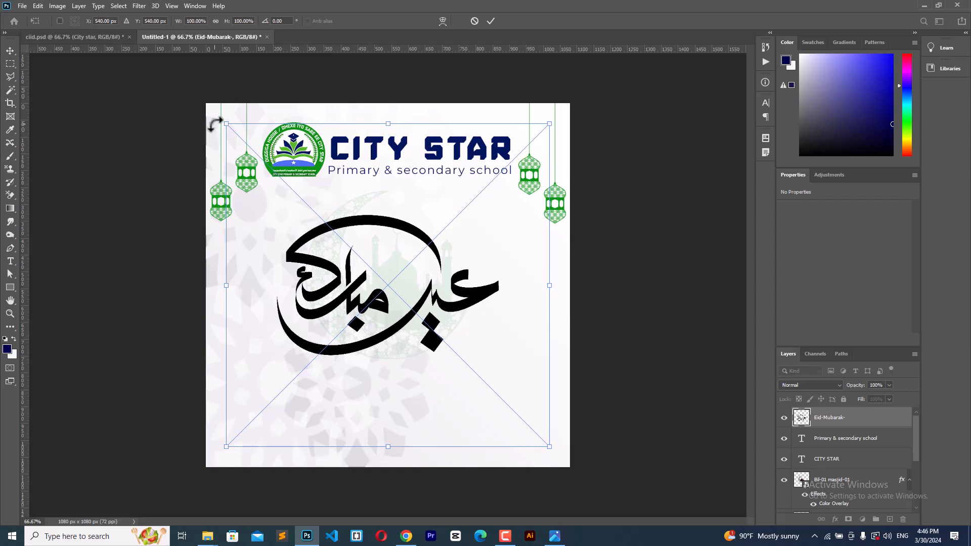
Step: Shrink the calligraphy to 421 × 266 px, centred on the canvas
left_click_drag(224, 127, 305, 169)
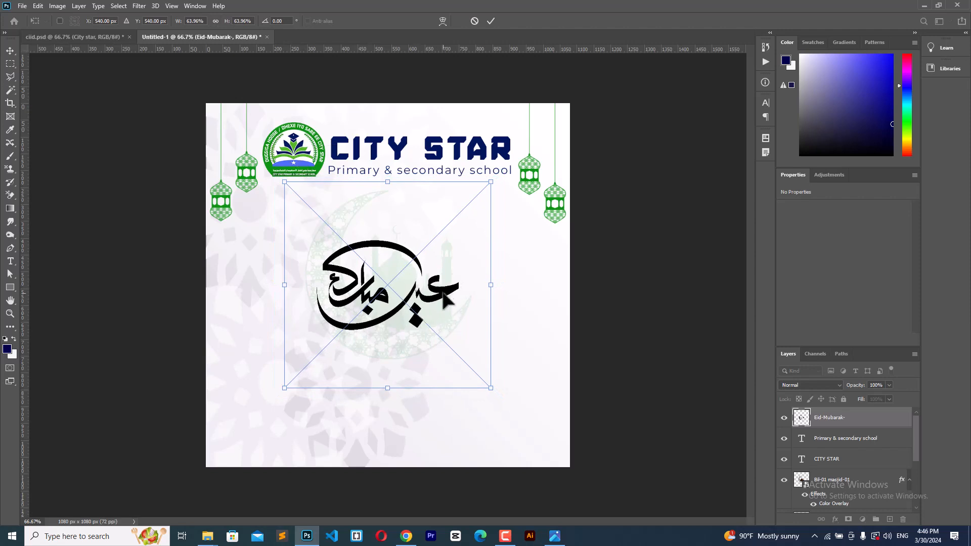
left_click_drag(443, 291, 443, 289)
left_click(491, 25)
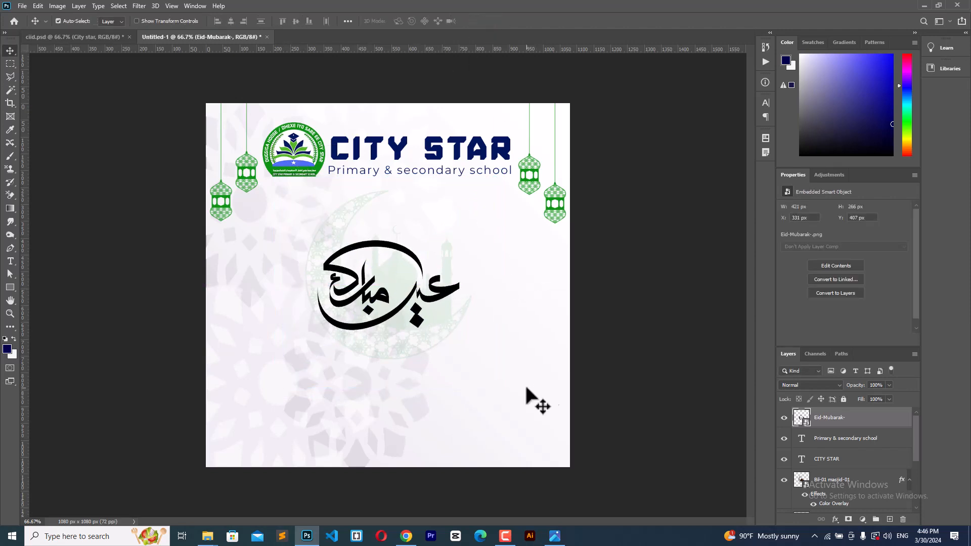
Step: Give the calligraphy layer a green Color Overlay
double_click(869, 426)
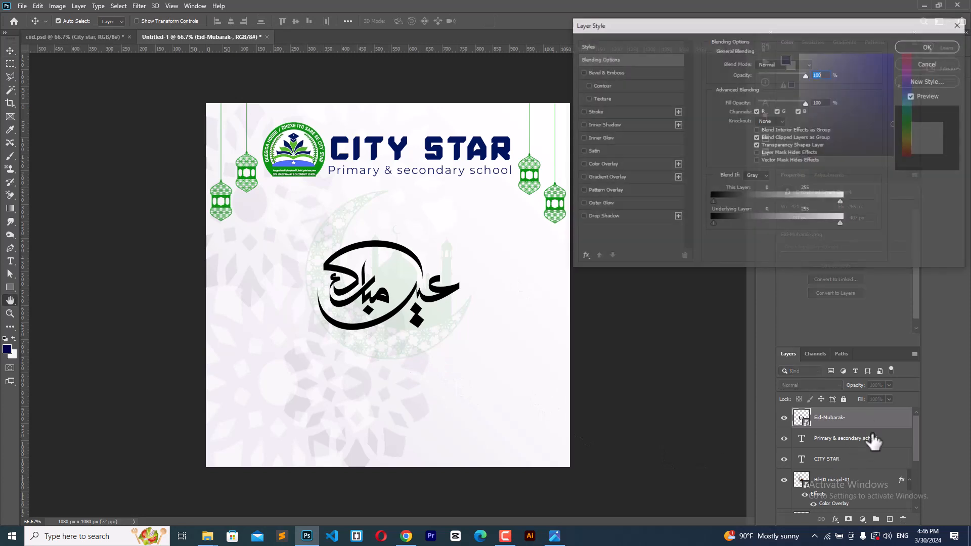
left_click(613, 164)
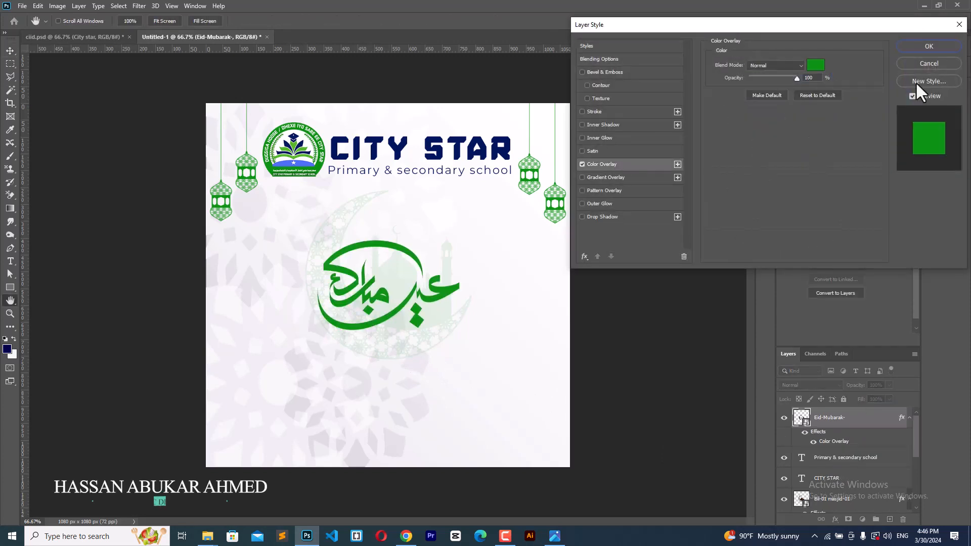
left_click(925, 46)
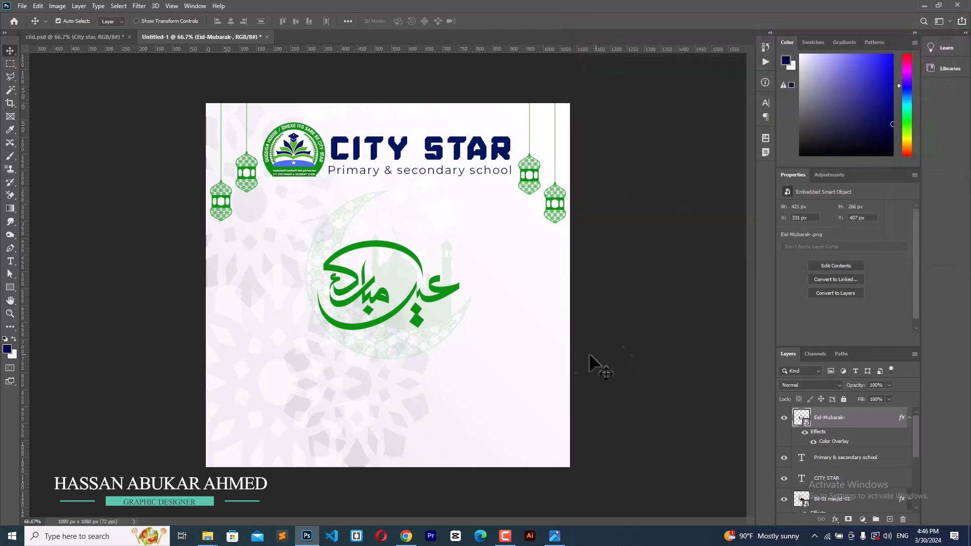
left_click(400, 349)
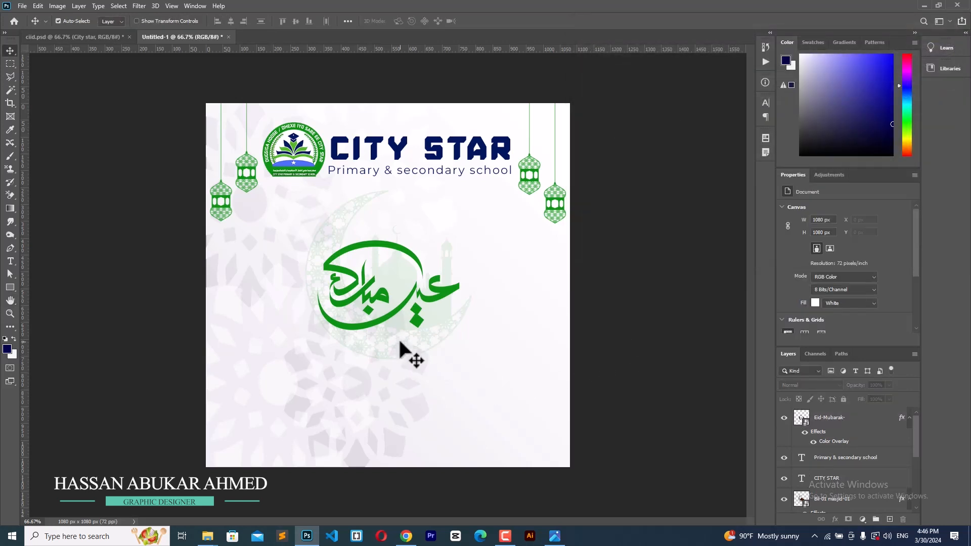
Step: Scale the Bil-01 masjid-01 mosque image down to about 66% (325 × 331 px) behind the calligraphy
left_click(818, 502)
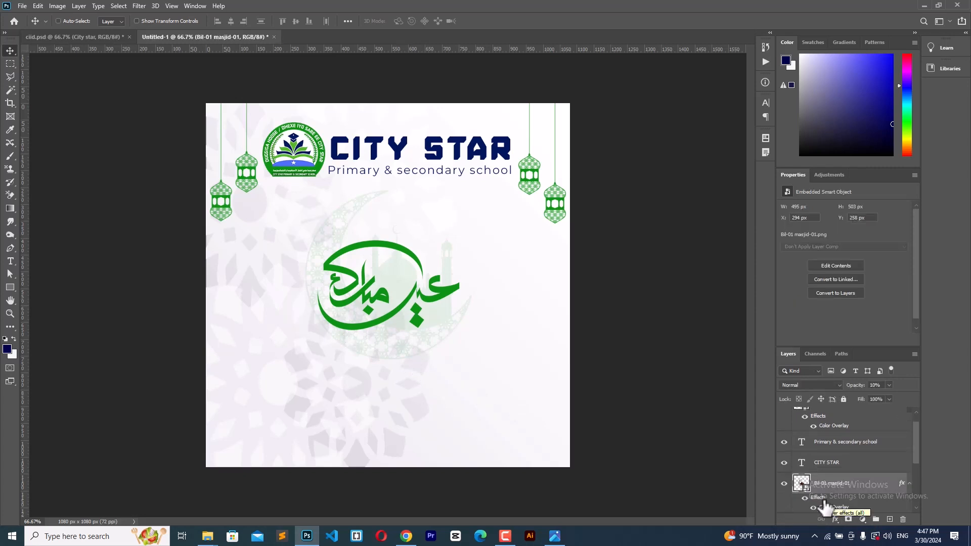
key("ctrl+t")
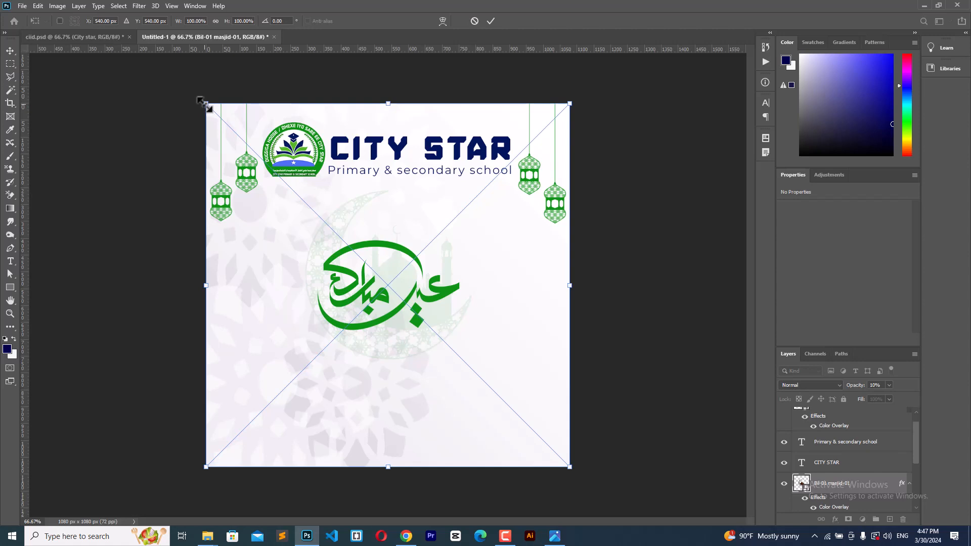
left_click_drag(202, 102, 279, 159)
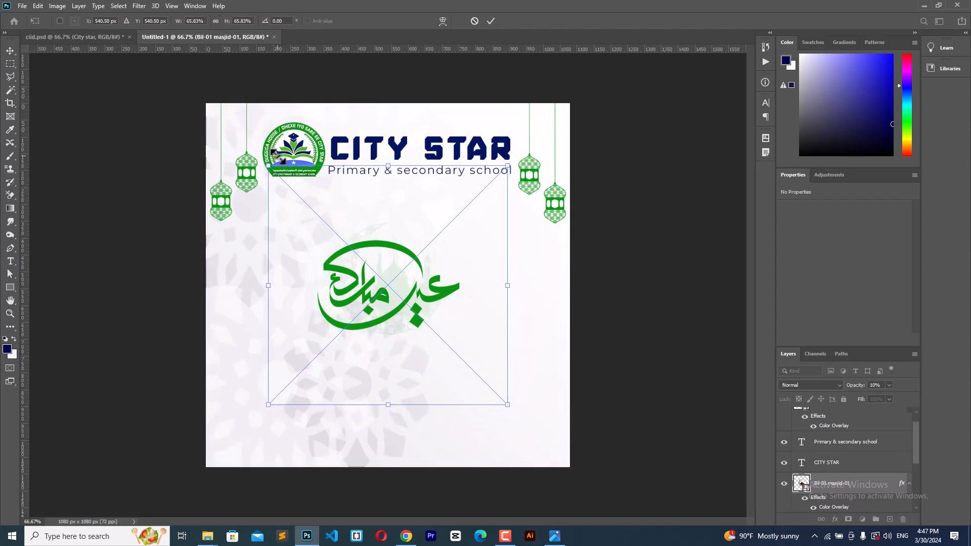
left_click(489, 21)
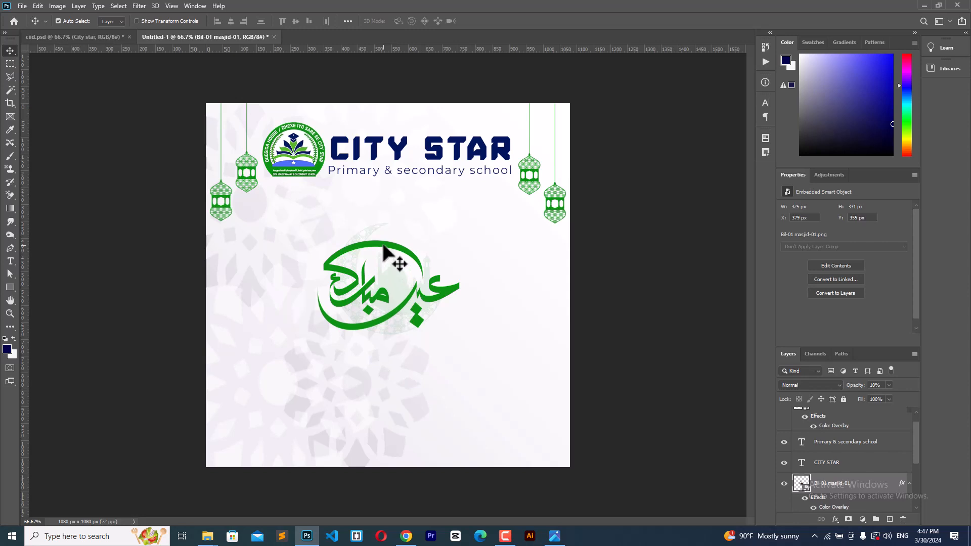
Step: Type 'Eid' in Signarita Zhai on a new text line below the calligraphy
left_click(10, 261)
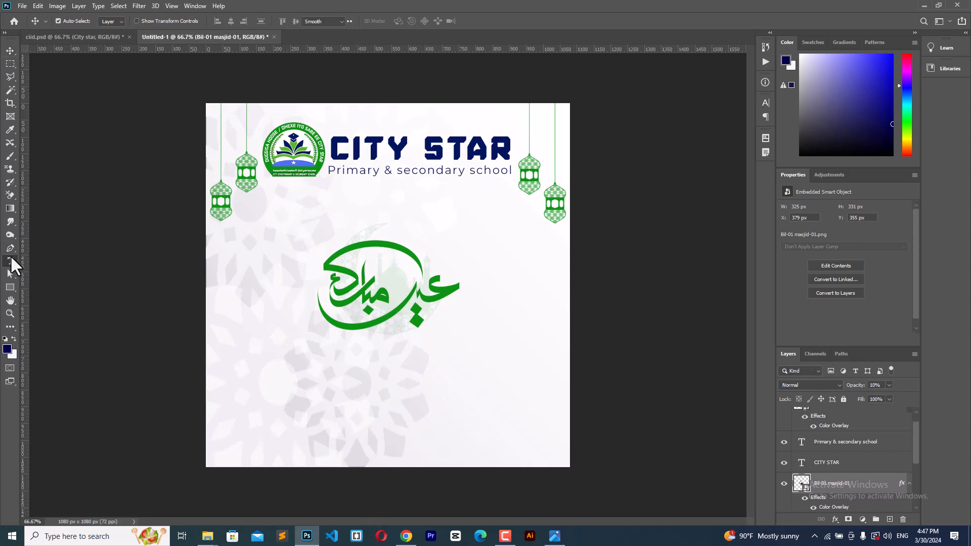
left_click(334, 379)
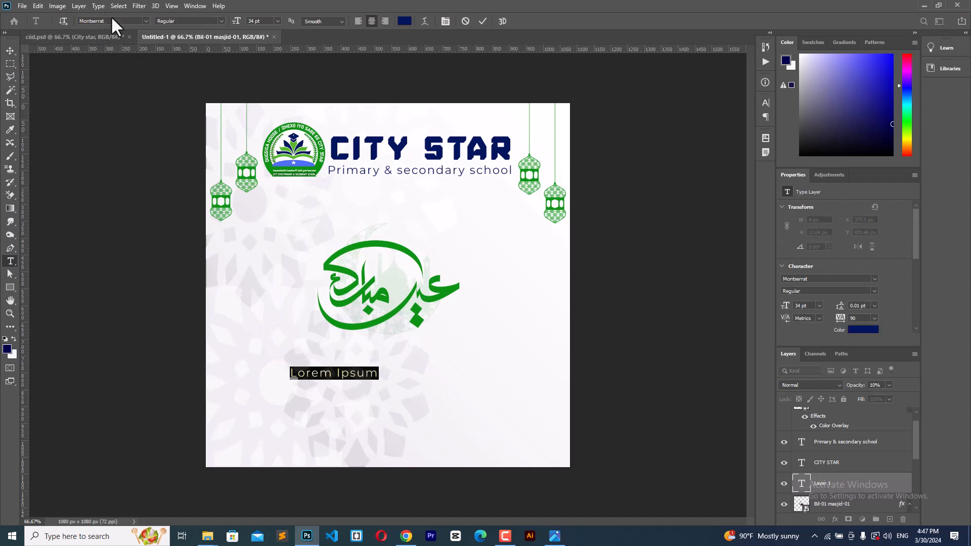
left_click(125, 21)
type("si")
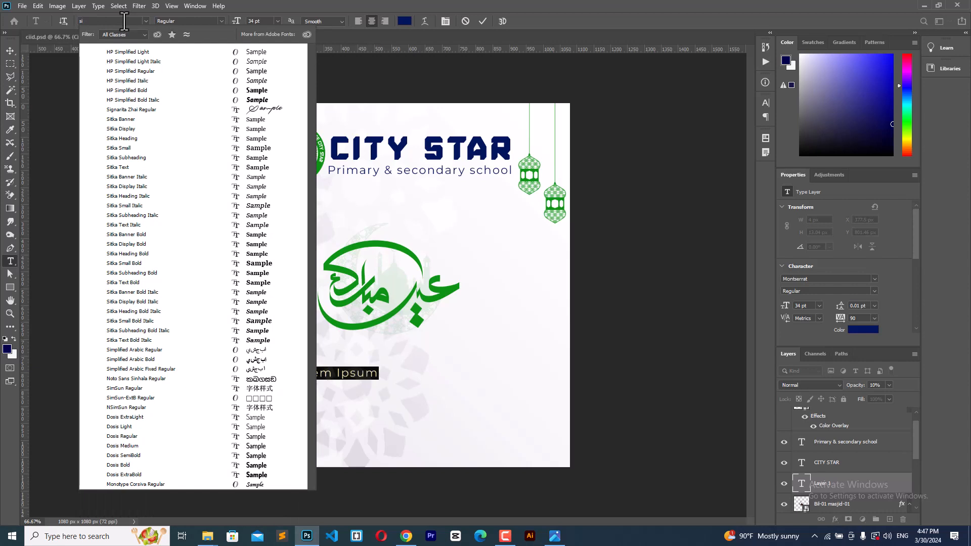
type("gn")
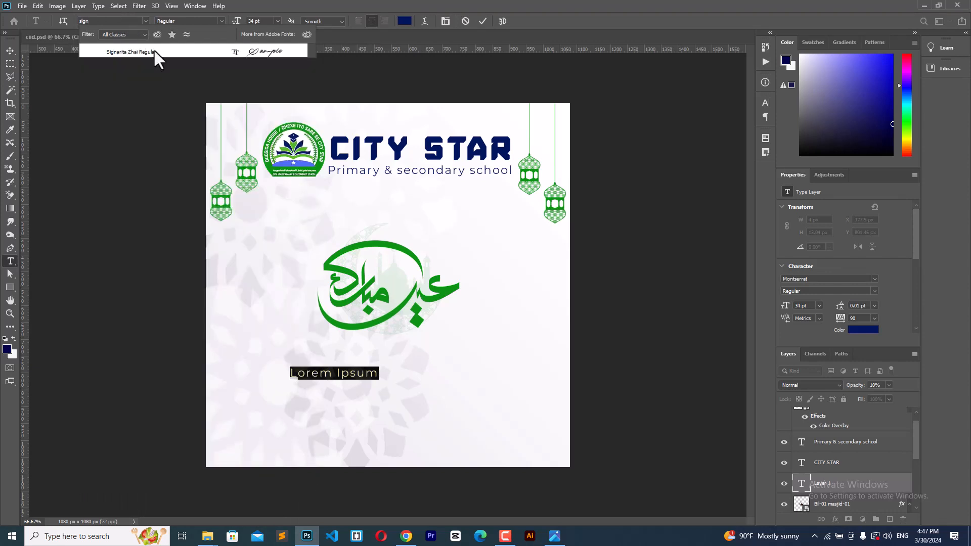
left_click(153, 50)
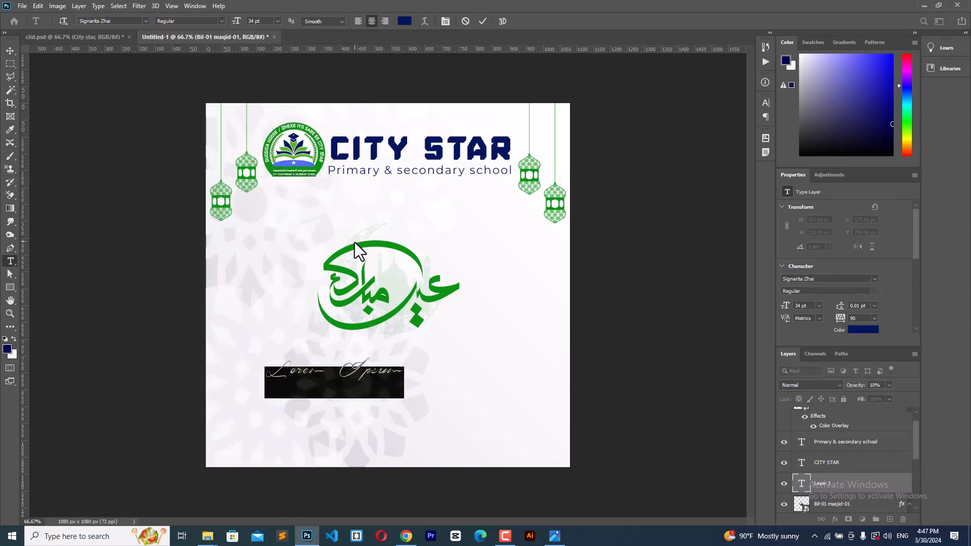
type("Eid")
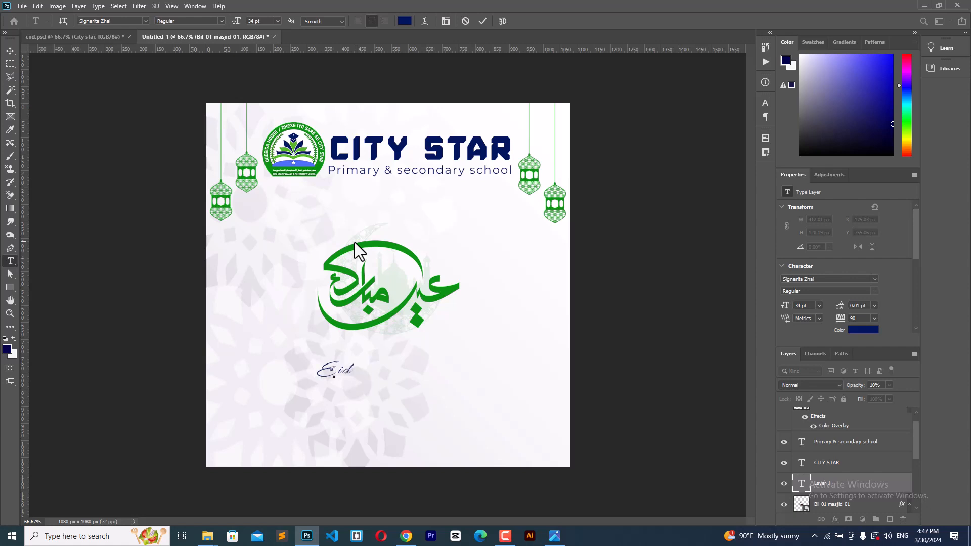
Step: Enlarge 'Eid' to 90 pt, position it under the calligraphy and commit it
key("ctrl+a")
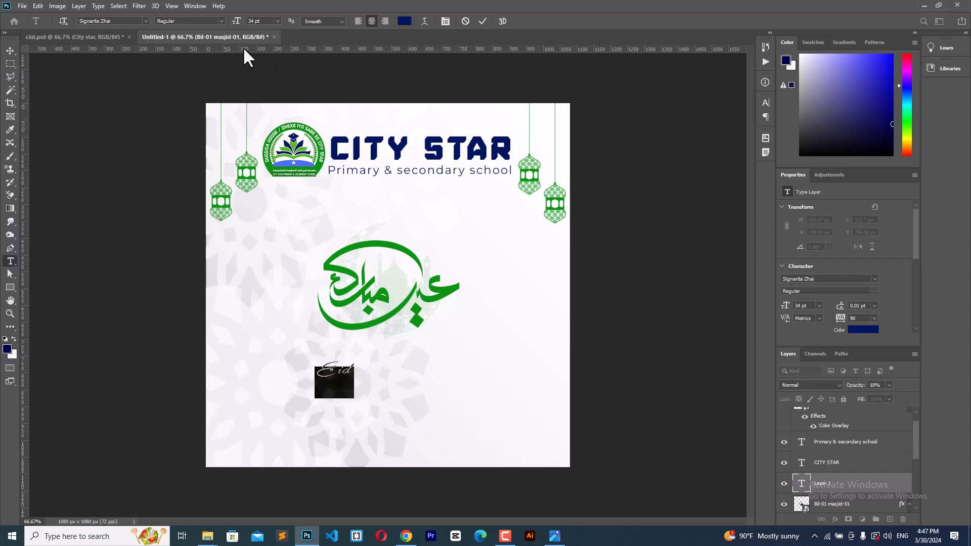
left_click_drag(236, 21, 264, 21)
left_click_drag(405, 356, 452, 383)
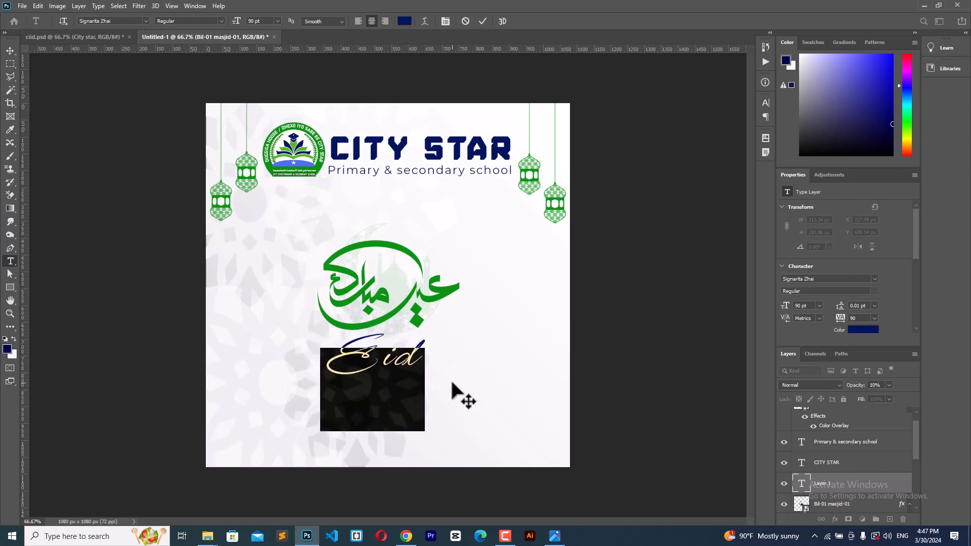
left_click(482, 21)
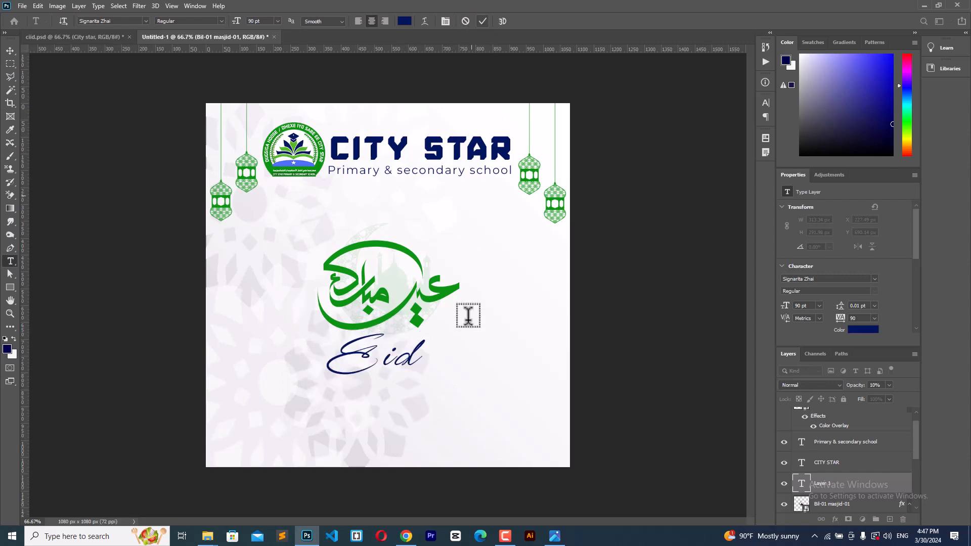
left_click(382, 417)
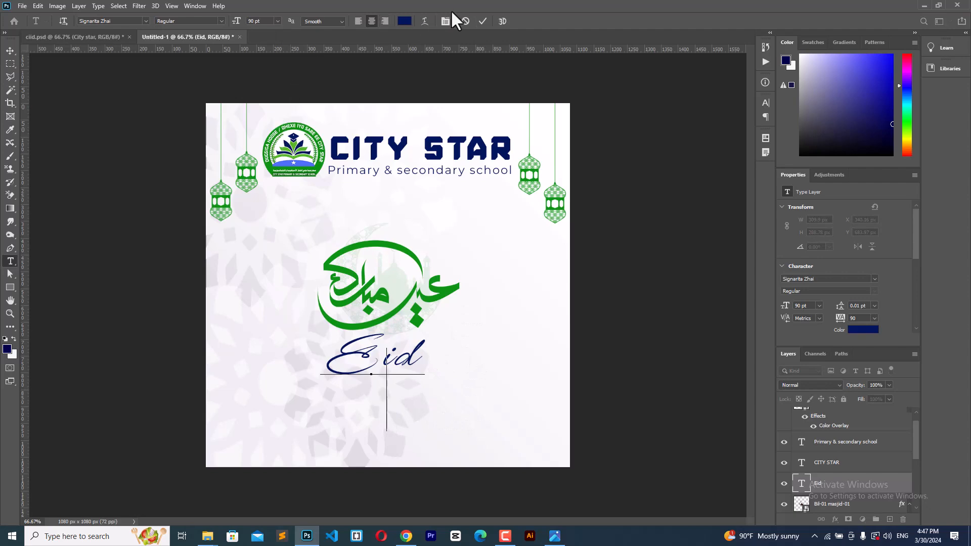
left_click(483, 21)
Step: Type 'Mubarak' in Montserrat Light on a new text line
left_click(511, 348)
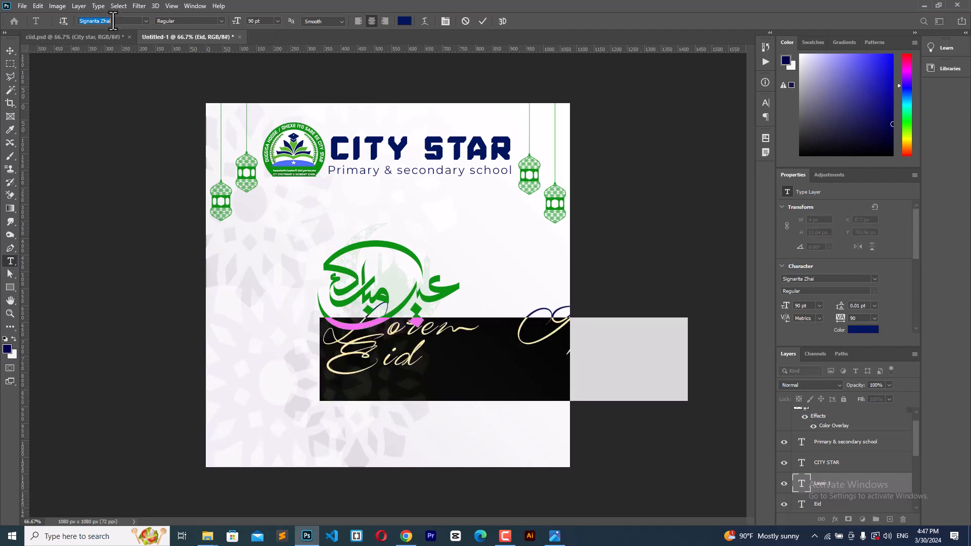
type("mont")
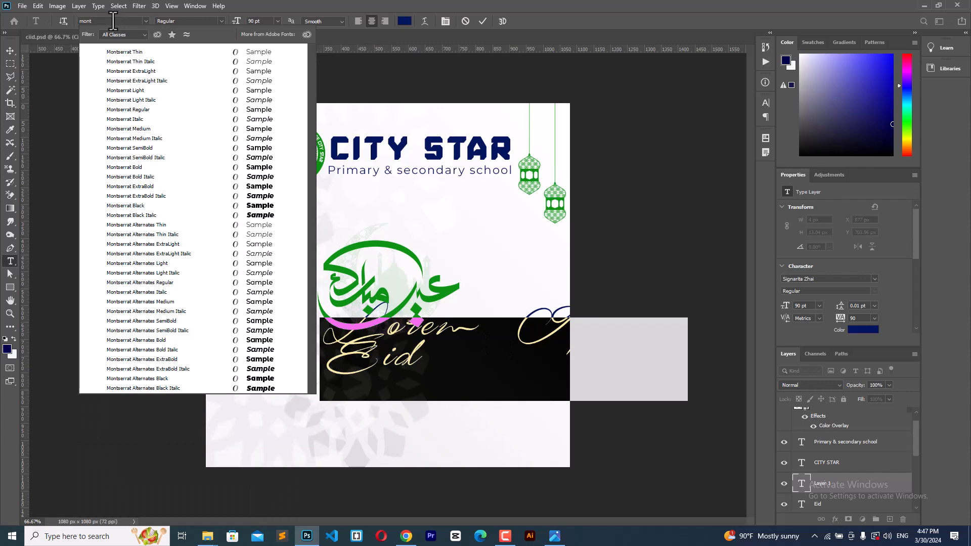
left_click(128, 90)
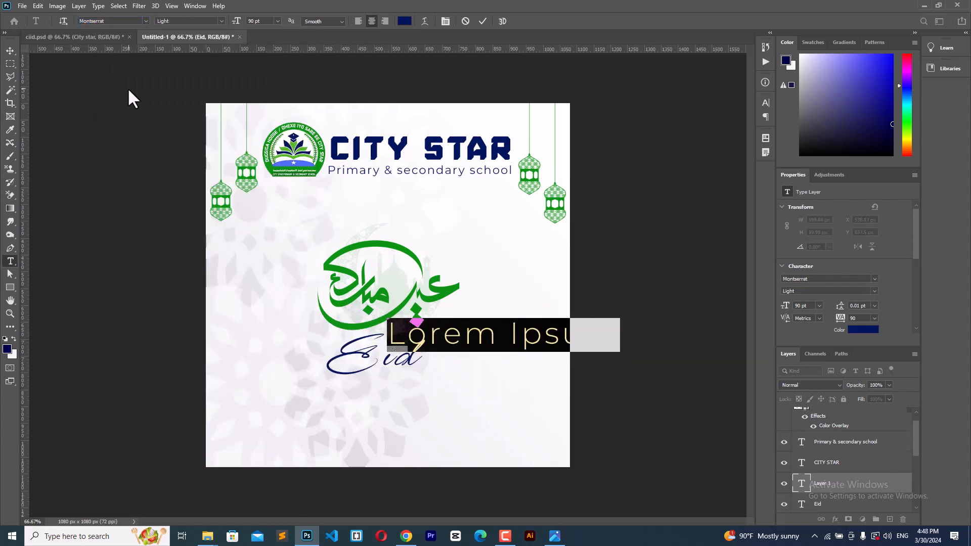
type("Mubara")
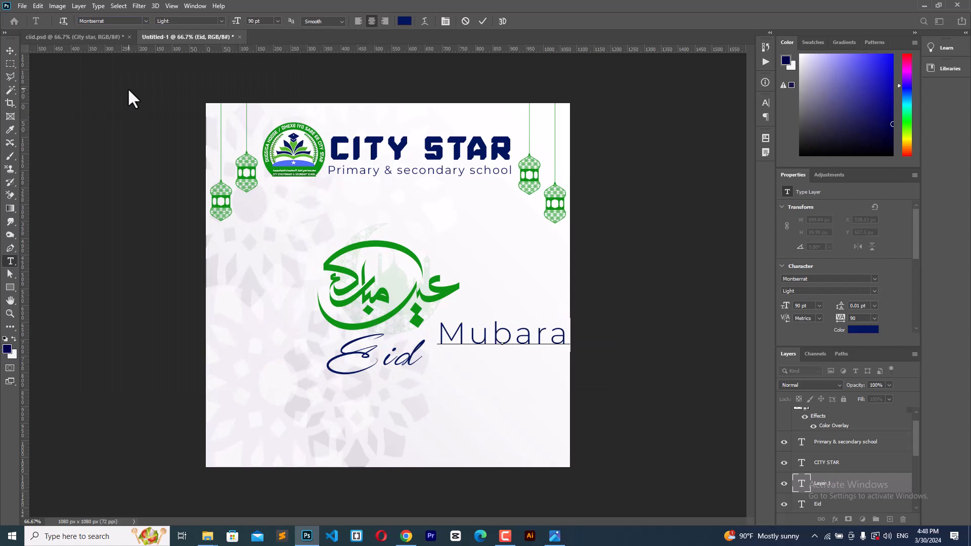
type("k")
Step: Size 'Mubarak' to 30 pt and place it just below the Eid script
key("ctrl+a")
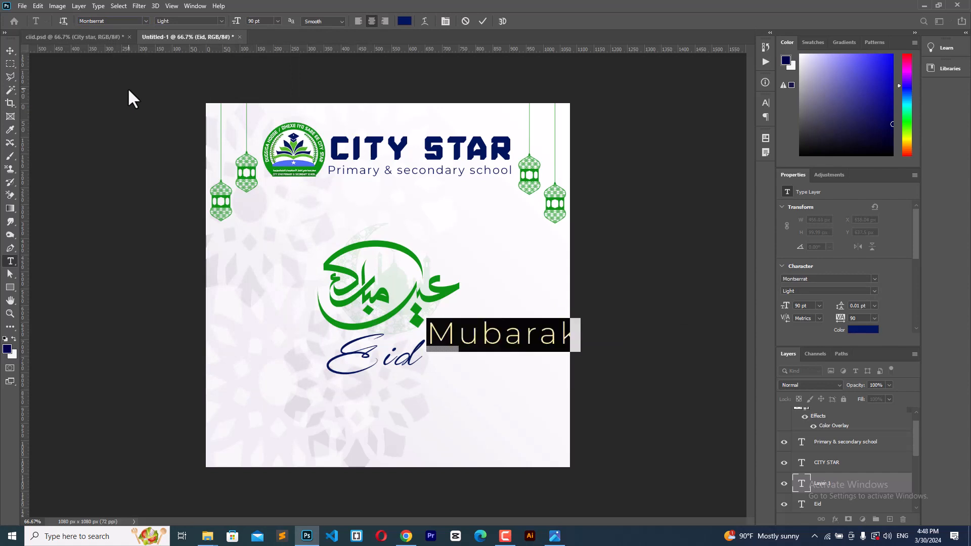
left_click_drag(237, 30, 207, 24)
left_click_drag(509, 390, 402, 408)
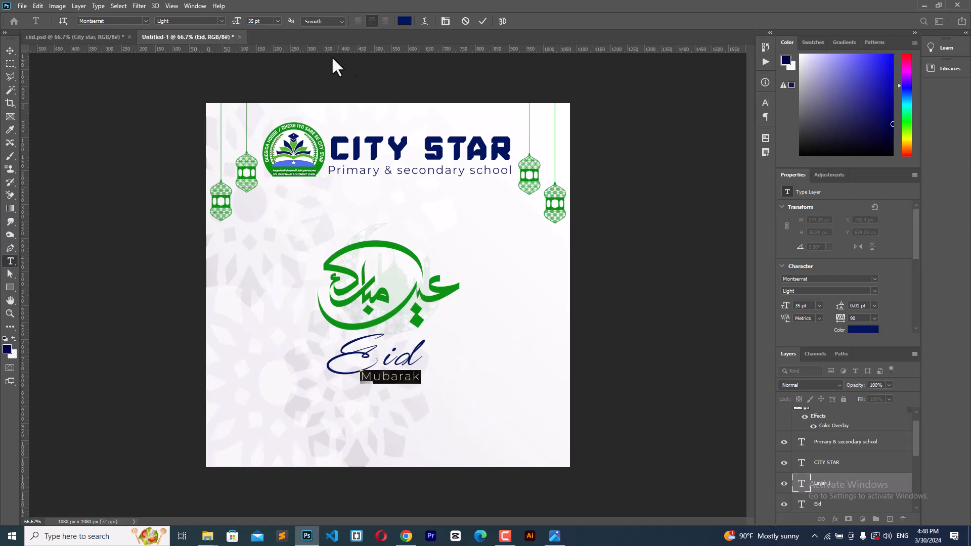
left_click_drag(237, 22, 237, 26)
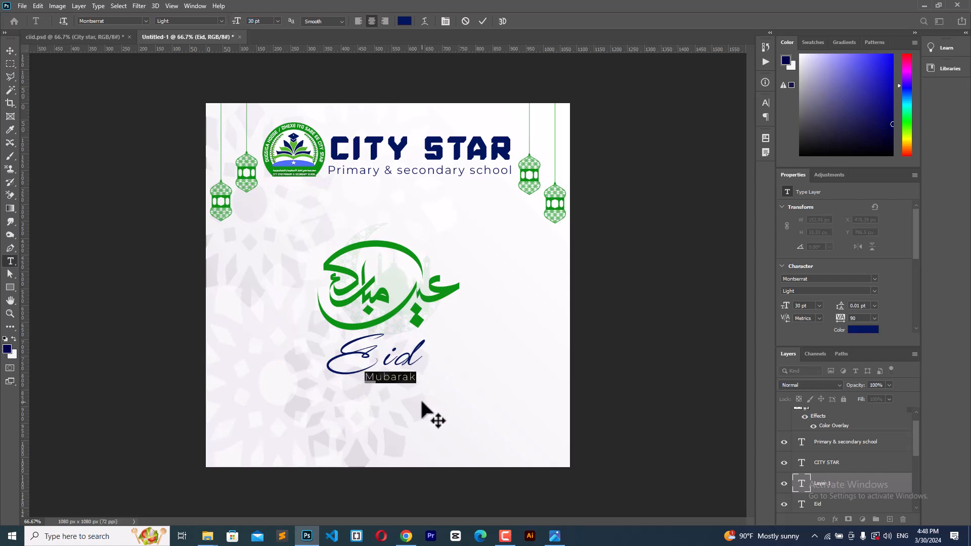
left_click_drag(422, 402, 424, 399)
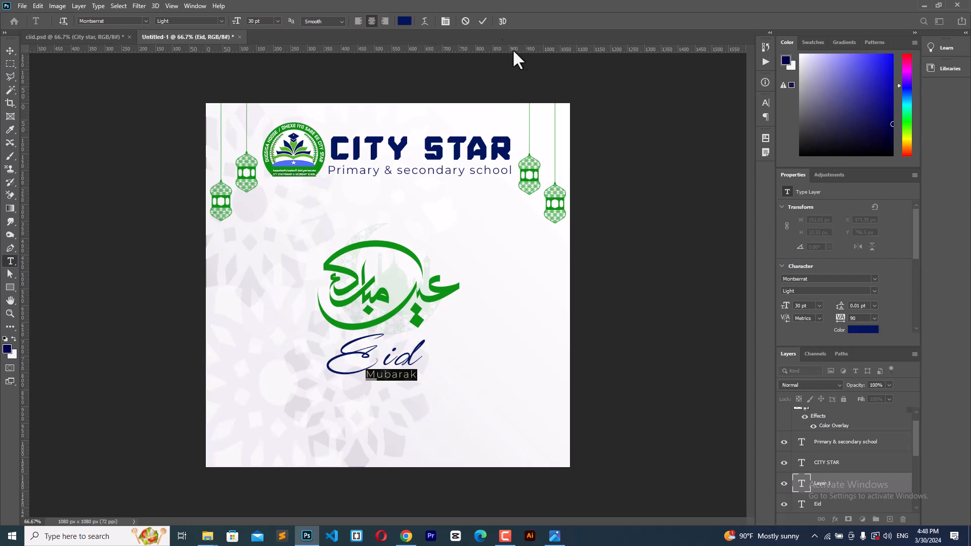
left_click(483, 21)
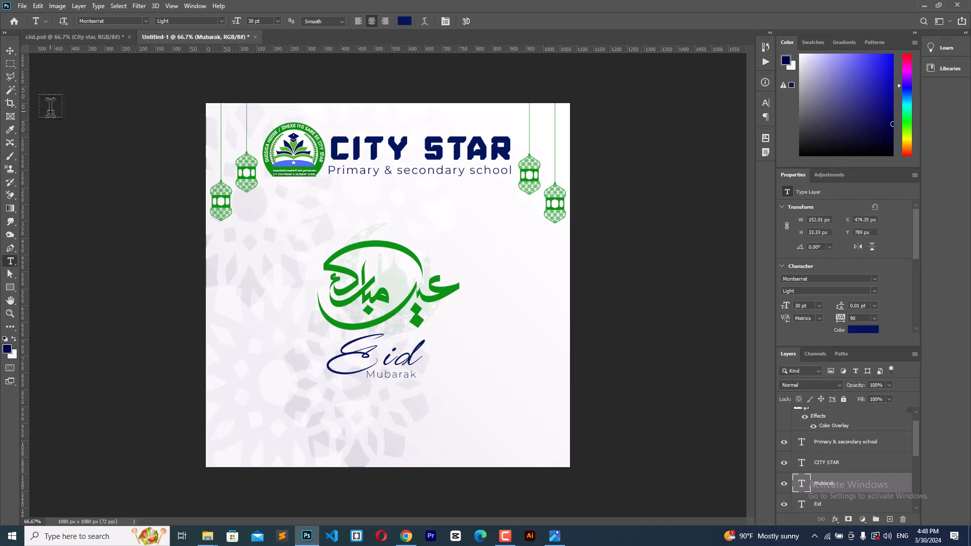
left_click(11, 50)
Step: Nudge the calligraphy up 40 px and draw a 1093 × 128 px navy bar along the bottom
left_click(443, 293)
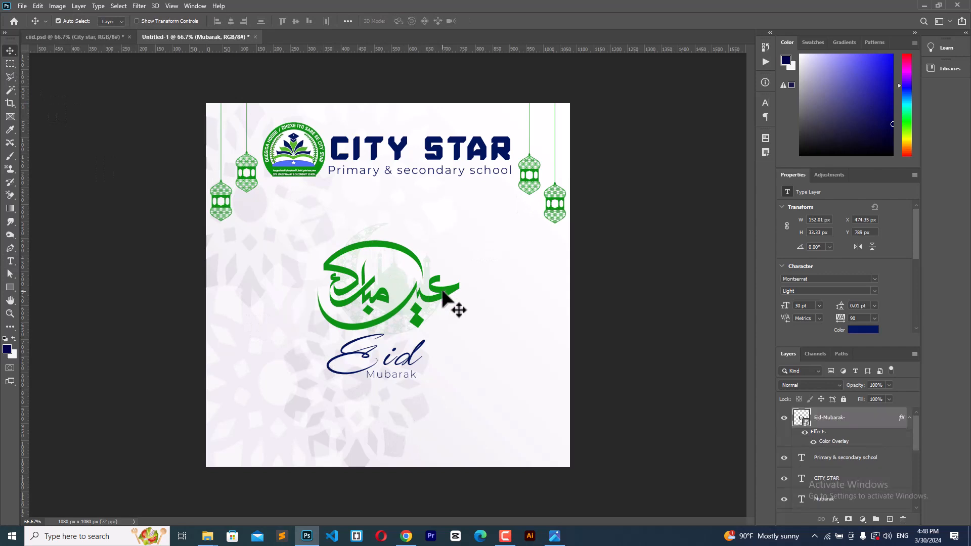
key("shift+Up")
key("shift+Up")
key("shift+Up")
key("shift+Up")
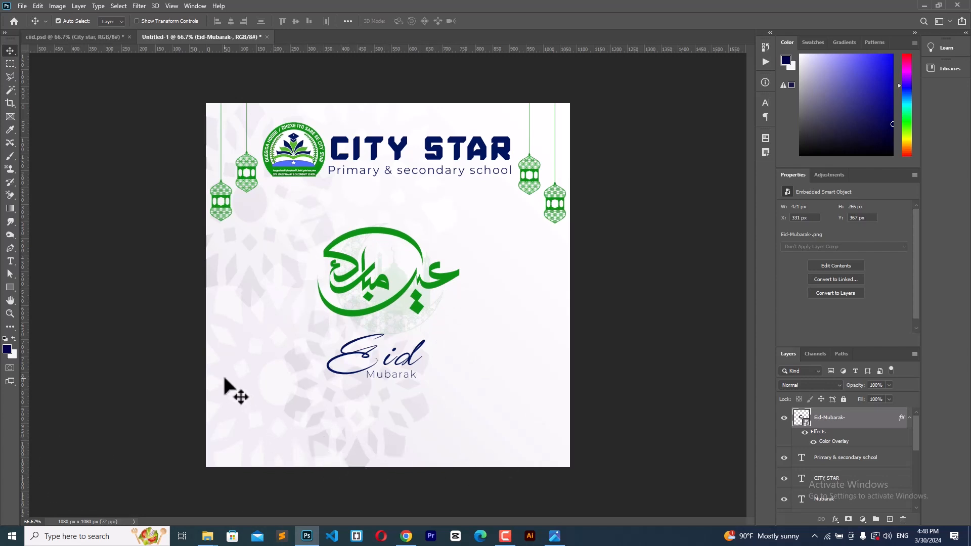
left_click(10, 287)
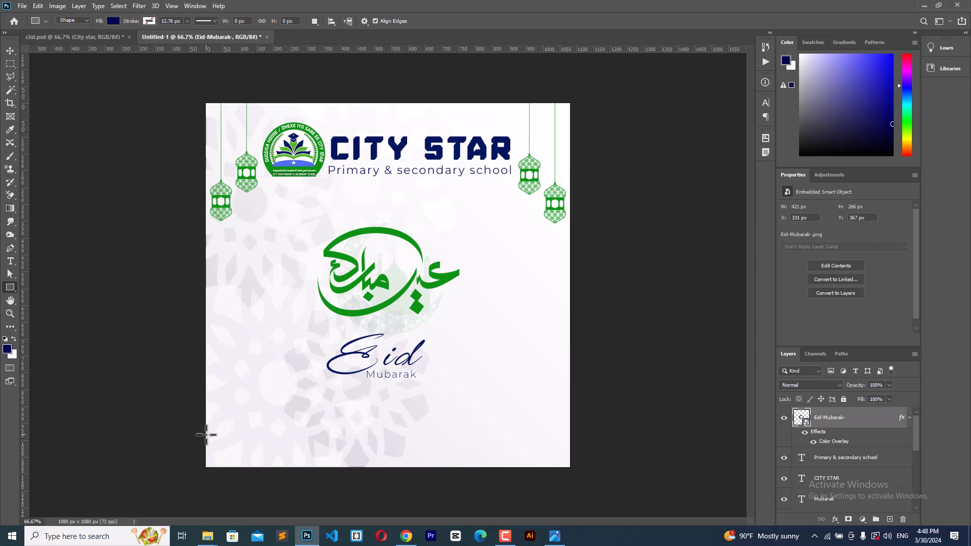
left_click_drag(206, 434, 574, 475)
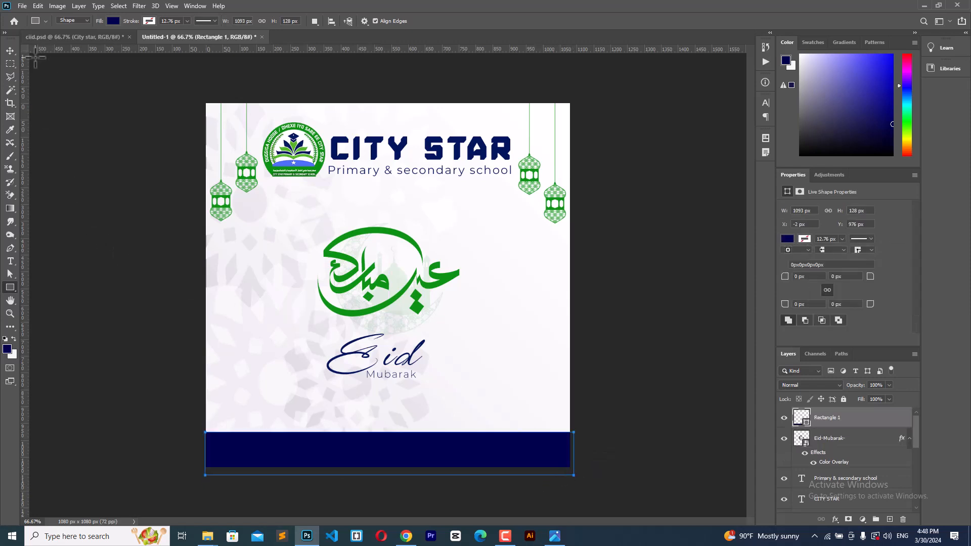
left_click(11, 50)
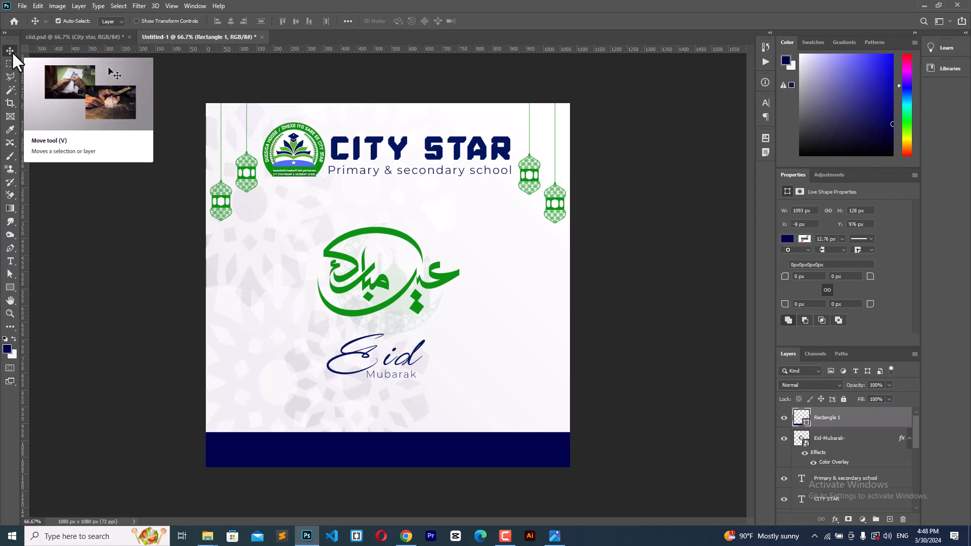
key("Left")
key("Left")
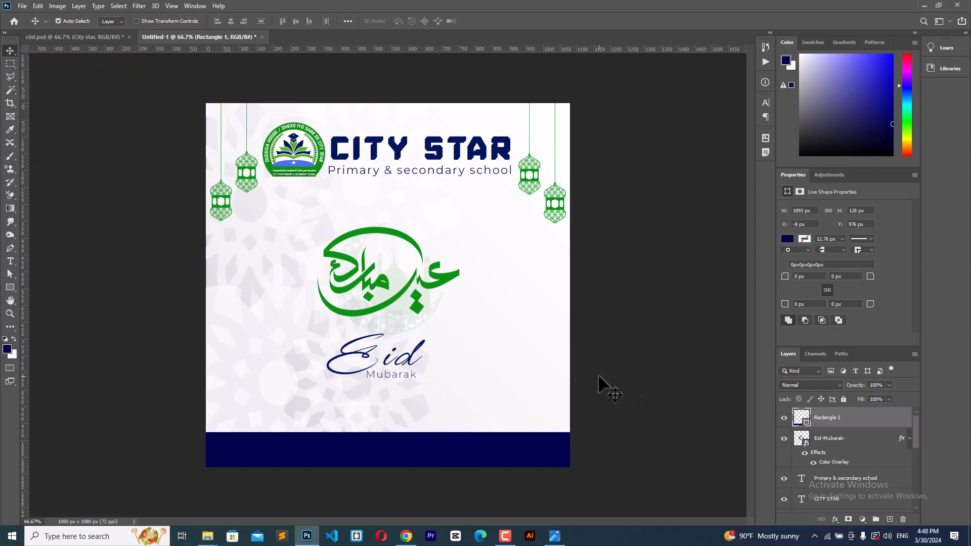
Step: Add a drop shadow with larger size and spread to the footer bar
double_click(871, 426)
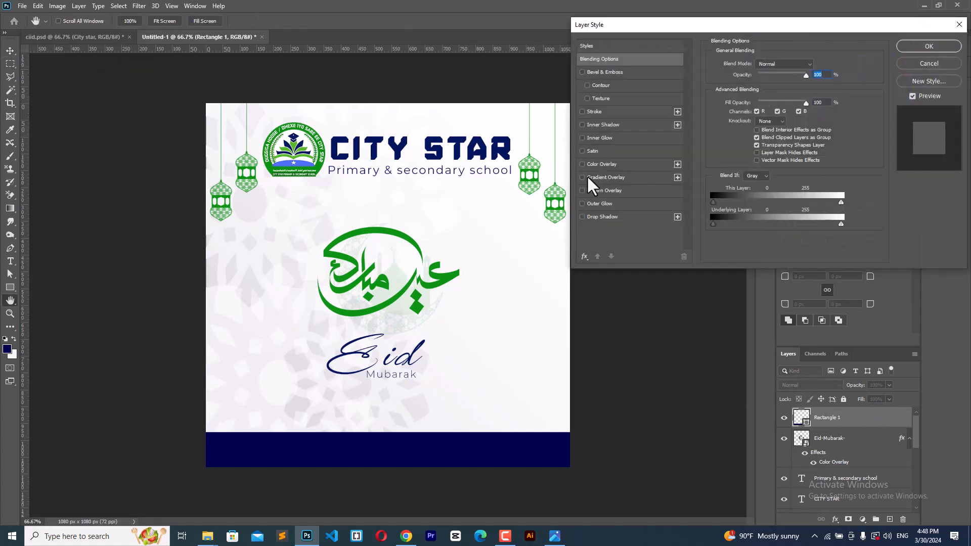
left_click(604, 216)
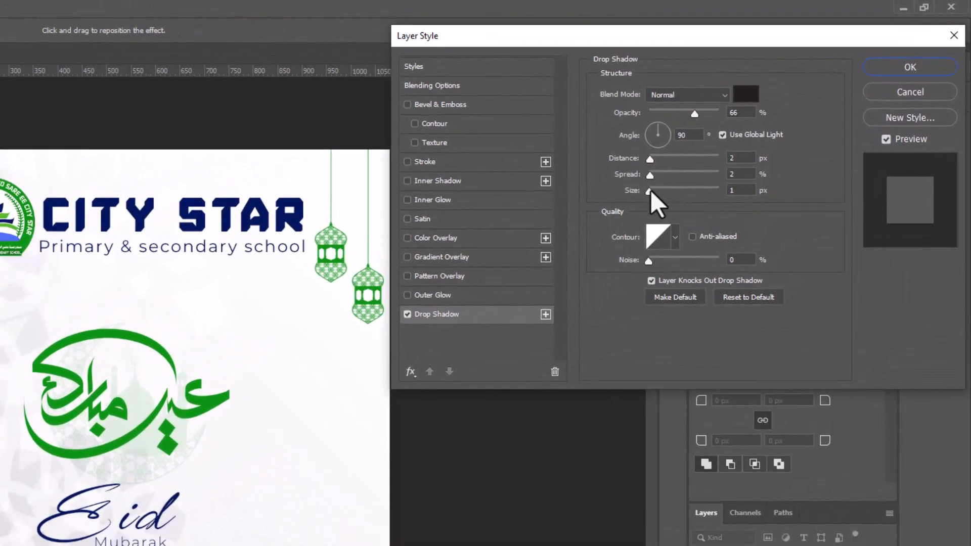
left_click(681, 171)
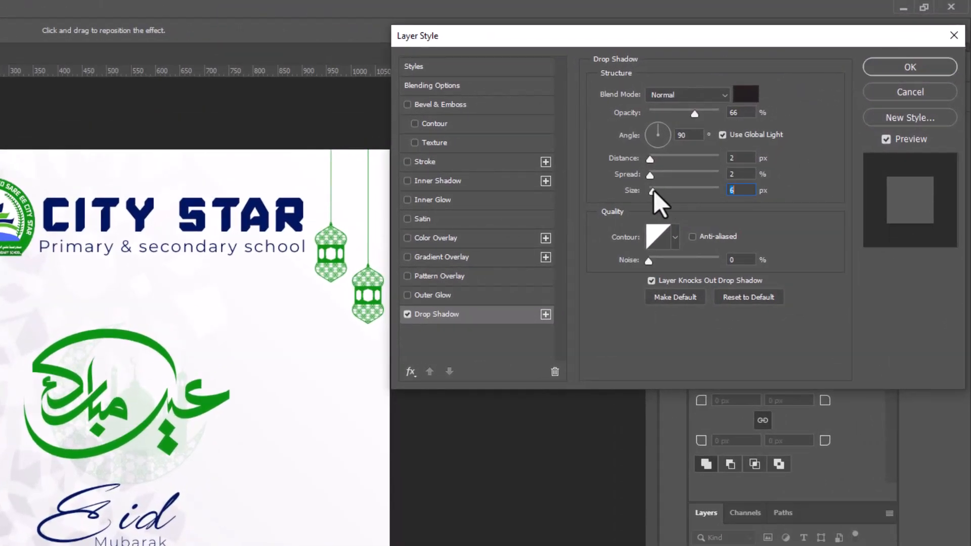
left_click_drag(649, 175, 648, 158)
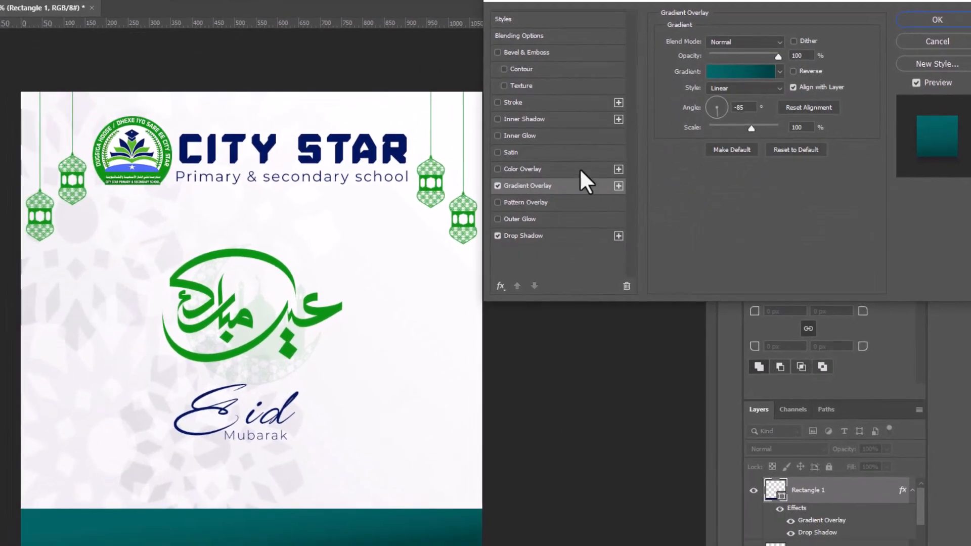
Step: Set the gradient overlay stops to navy 00155e and brighter blue 0a2a97
left_click(748, 72)
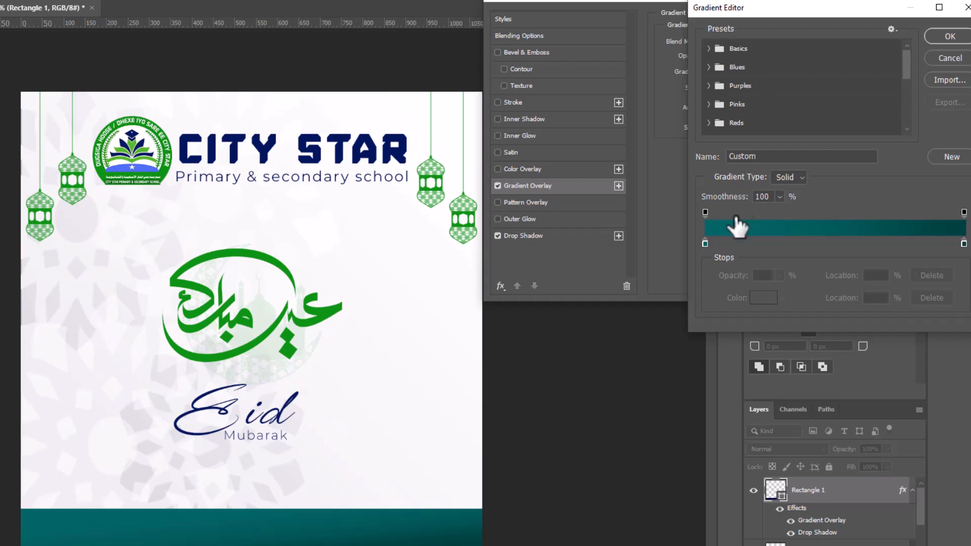
left_click(704, 243)
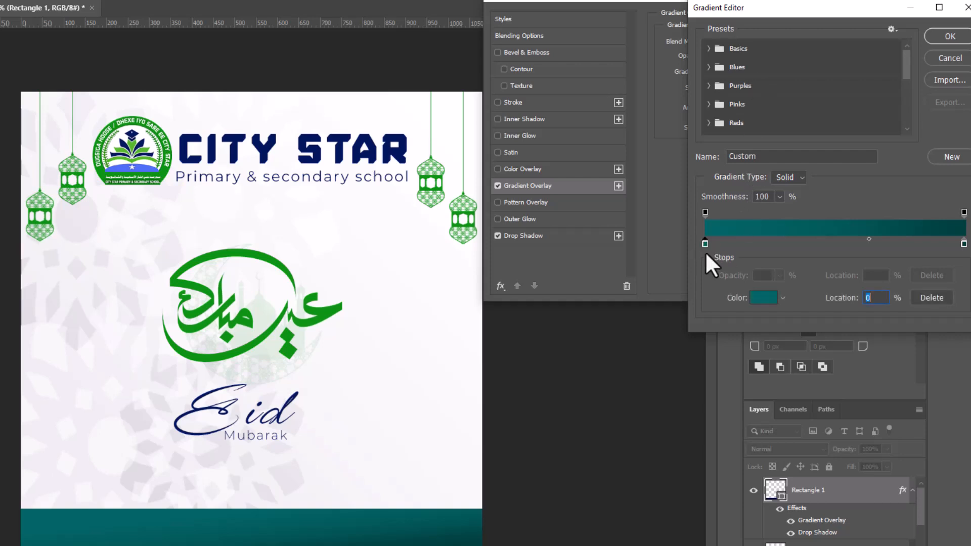
left_click(750, 297)
left_click(302, 138)
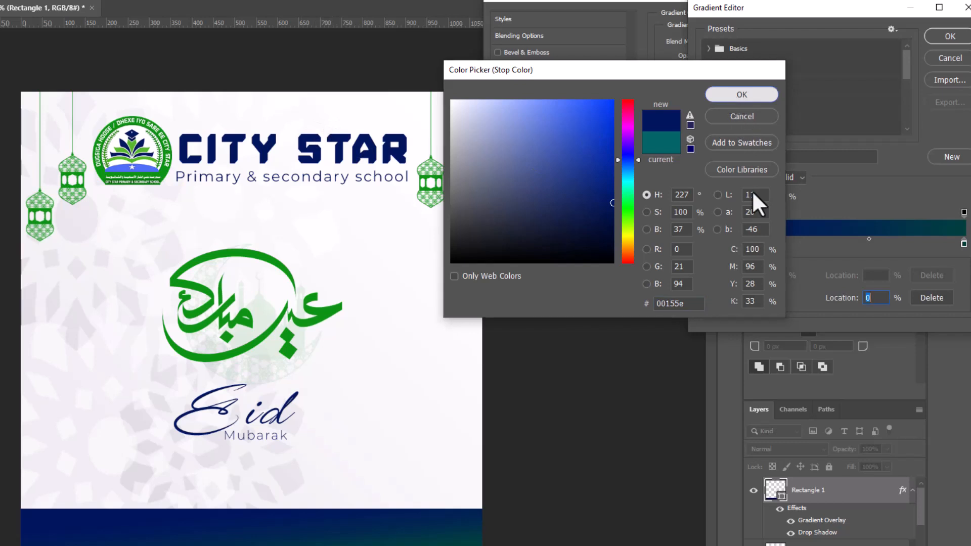
key("Return")
left_click(963, 244)
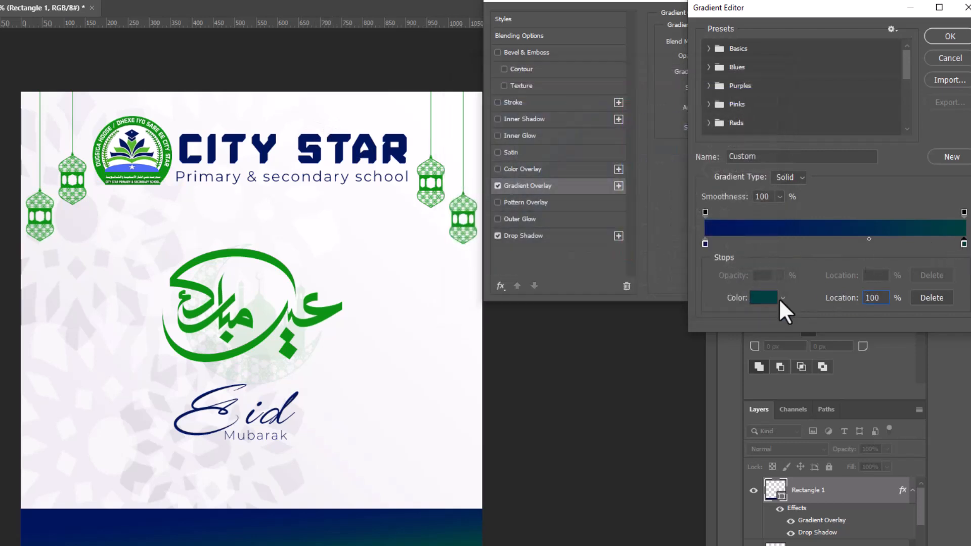
left_click(765, 298)
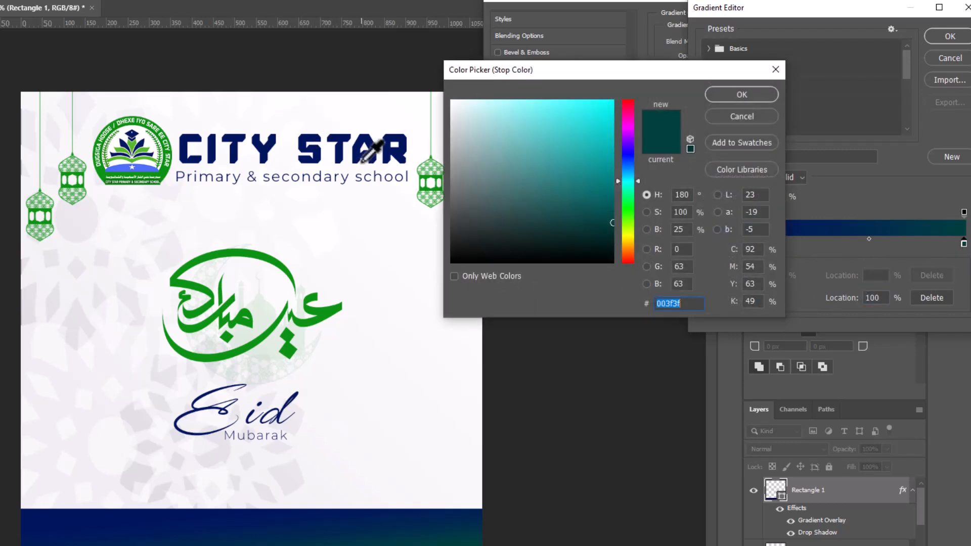
left_click(360, 145)
left_click_drag(613, 203, 603, 167)
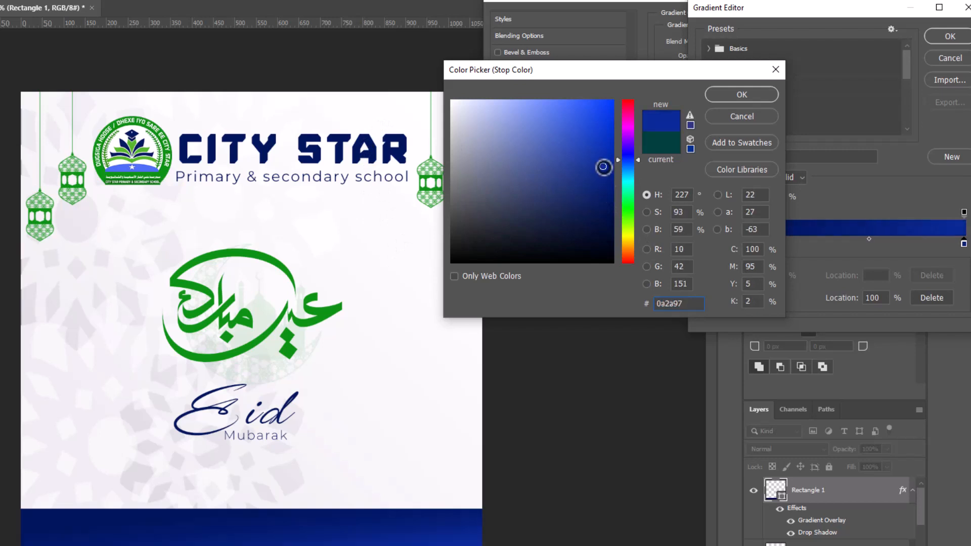
left_click(722, 93)
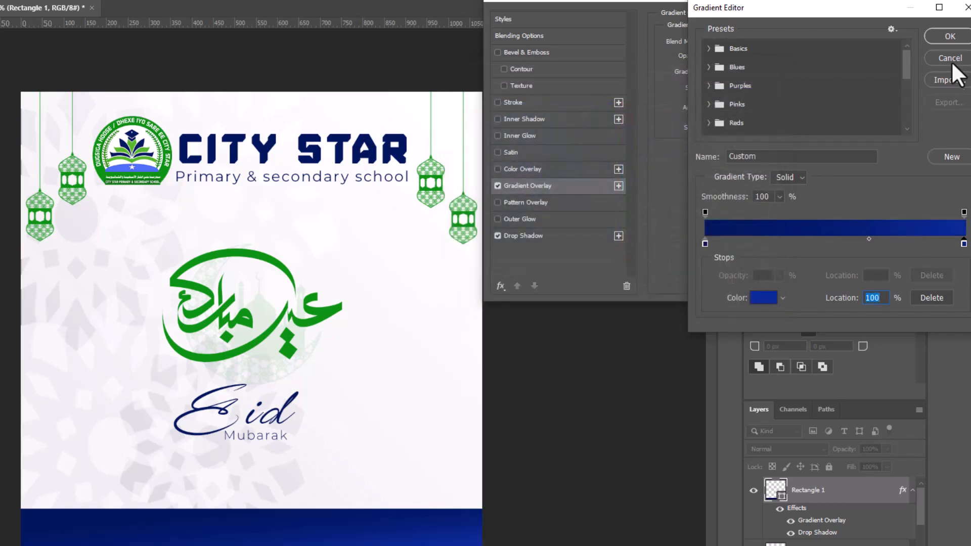
left_click(950, 32)
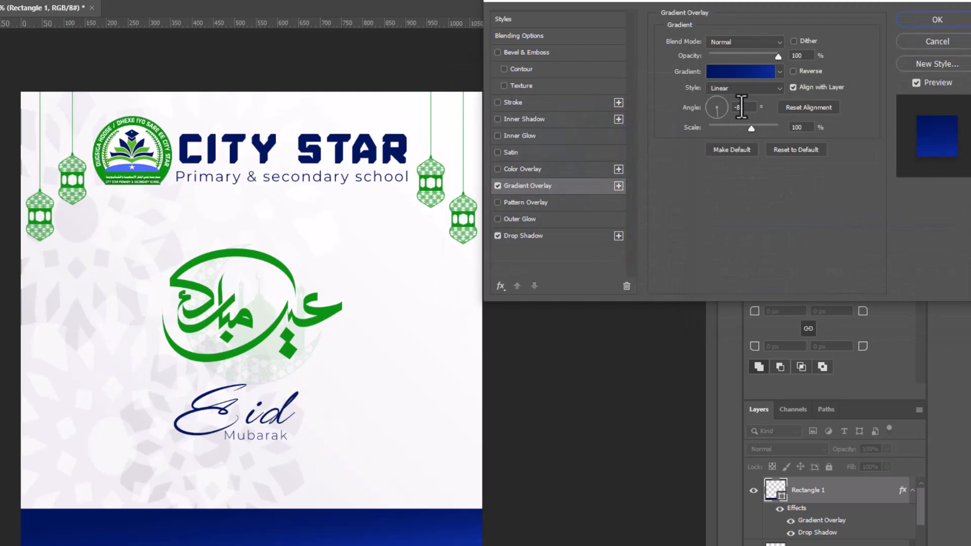
Step: Set the gradient angle to 90° and apply the layer style
double_click(740, 107)
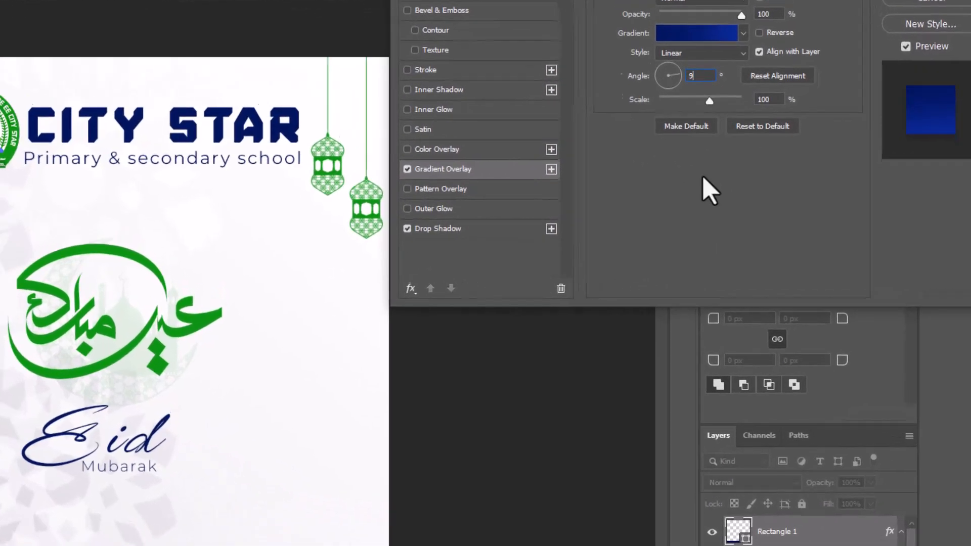
type("90")
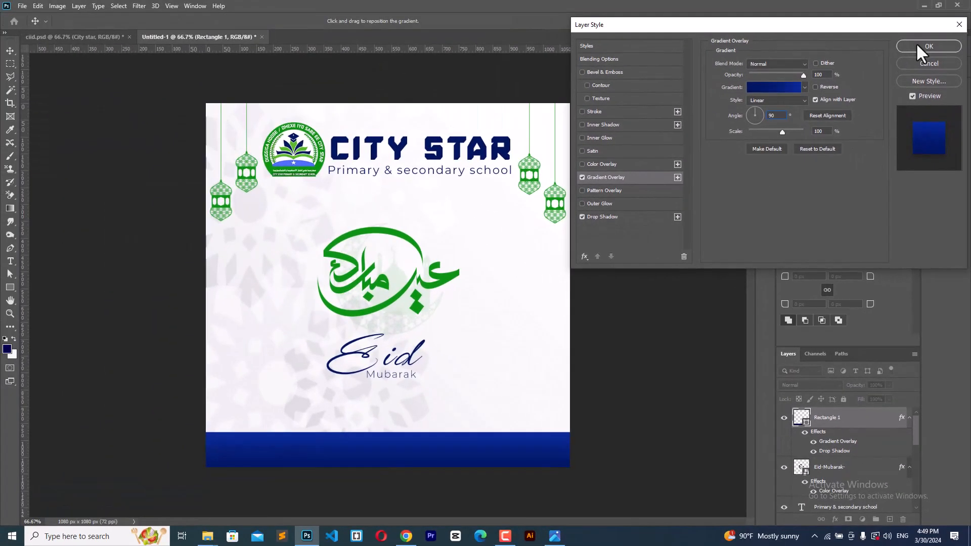
left_click(917, 45)
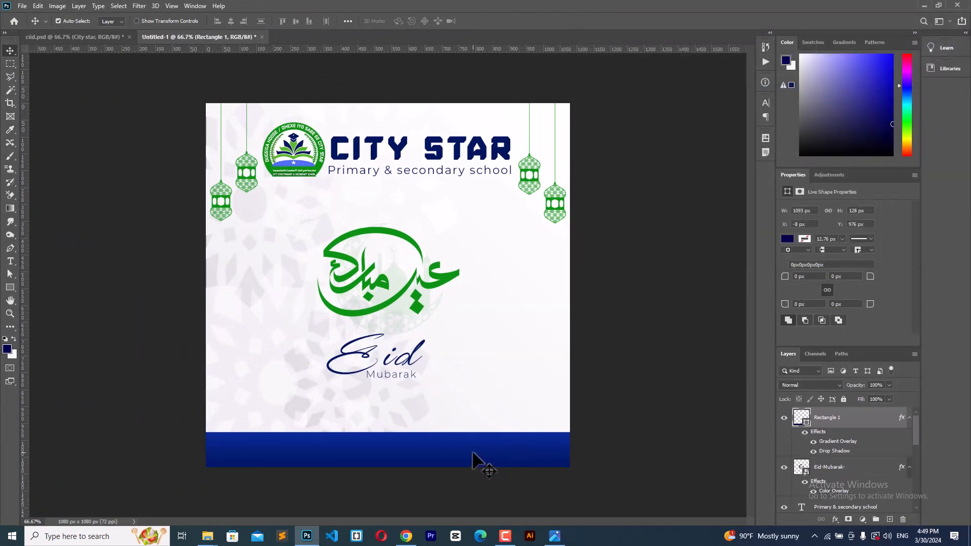
Step: Change the footer gradient's left stop to deeper navy #010d36 and apply the style
double_click(873, 422)
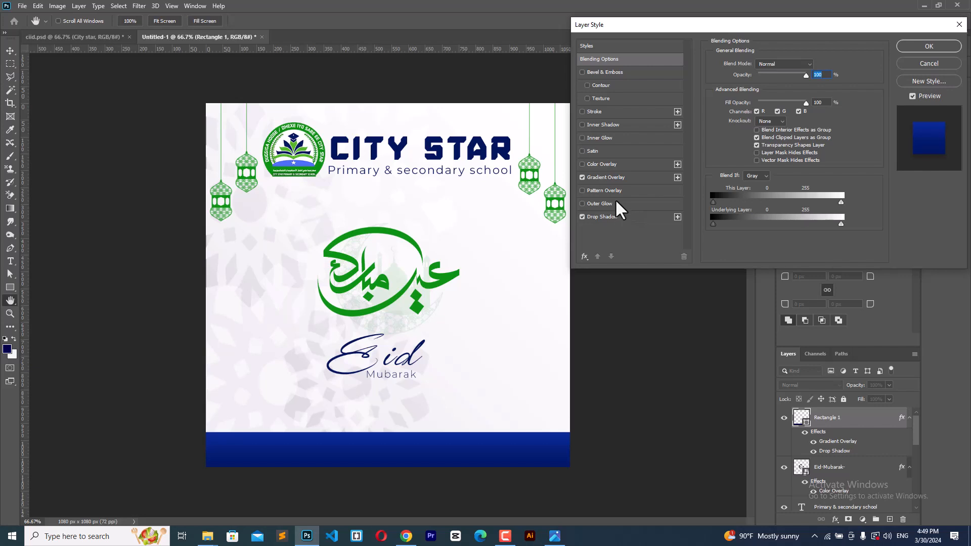
left_click(605, 178)
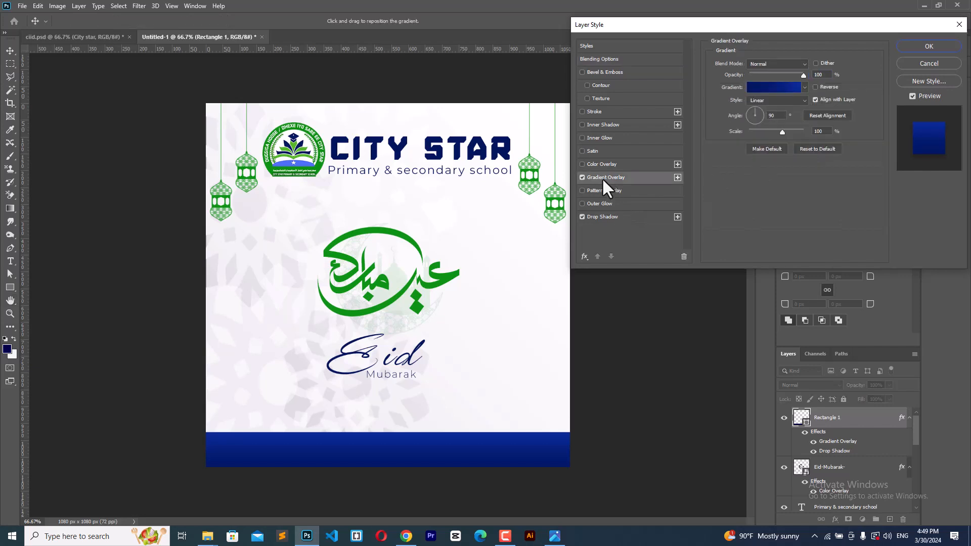
left_click(773, 86)
left_click(745, 222)
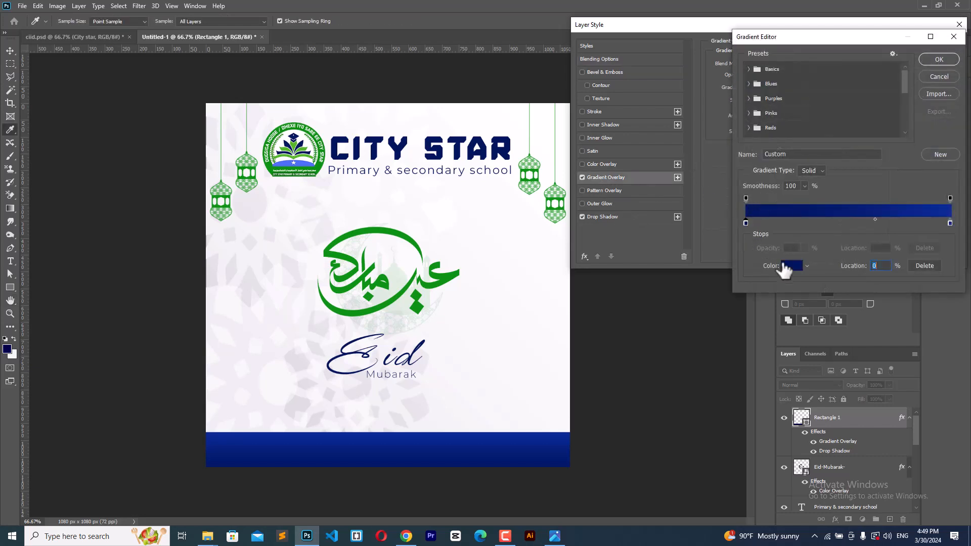
left_click(789, 266)
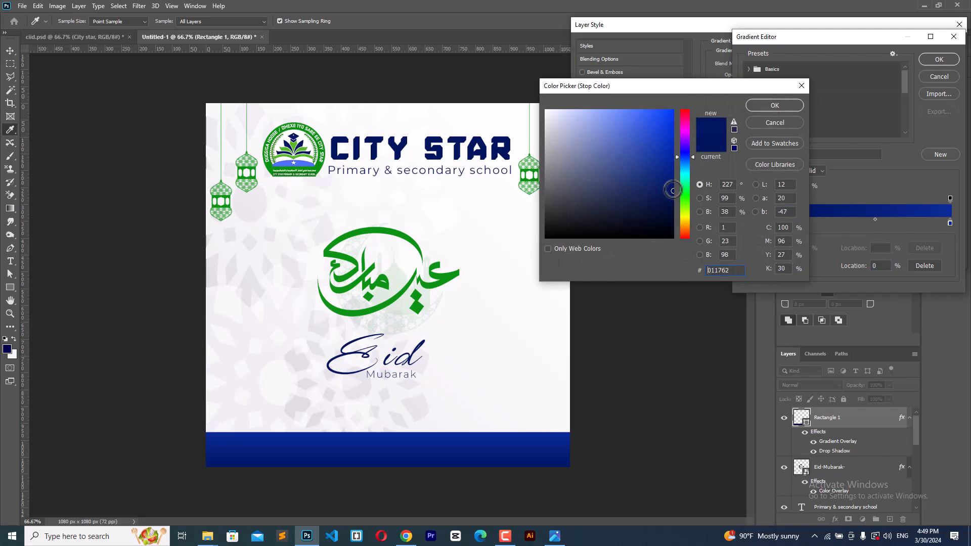
left_click_drag(673, 190, 673, 212)
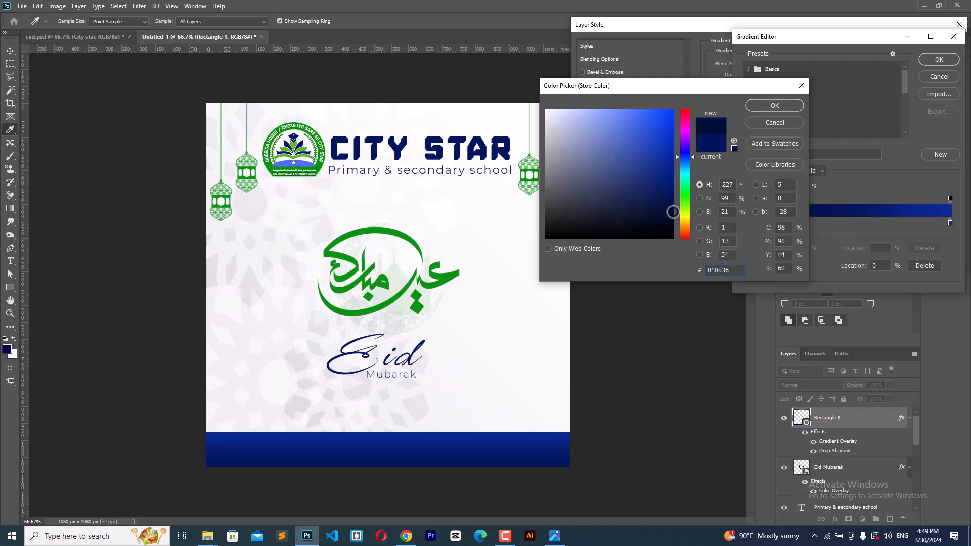
left_click(751, 106)
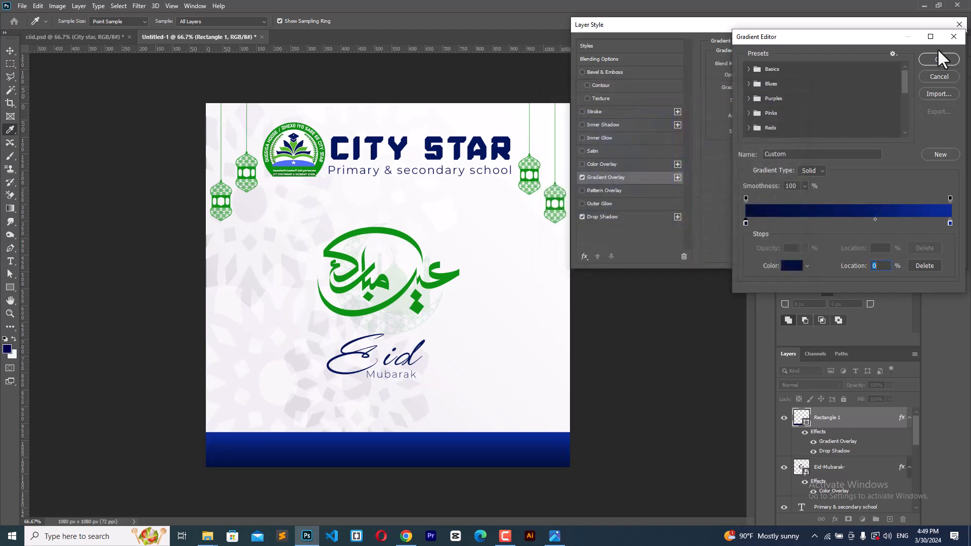
left_click(936, 58)
left_click(929, 46)
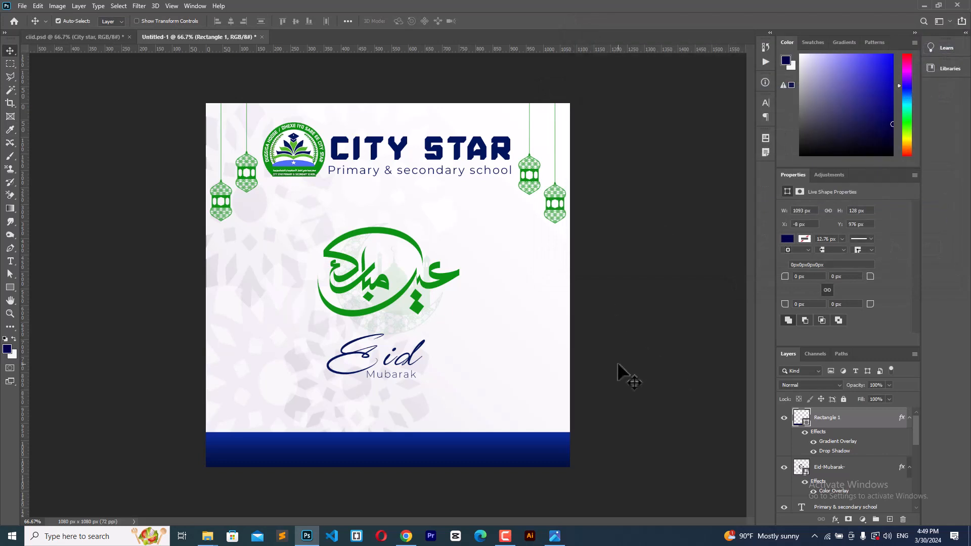
Step: Lock the footer bar and start a white text line in the Icons Social Media 1 font
left_click(843, 399)
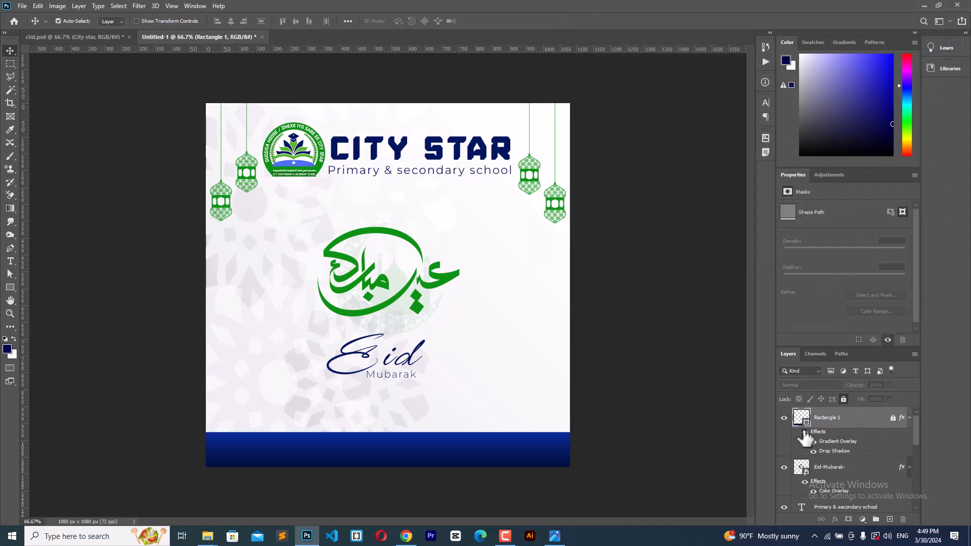
left_click(10, 263)
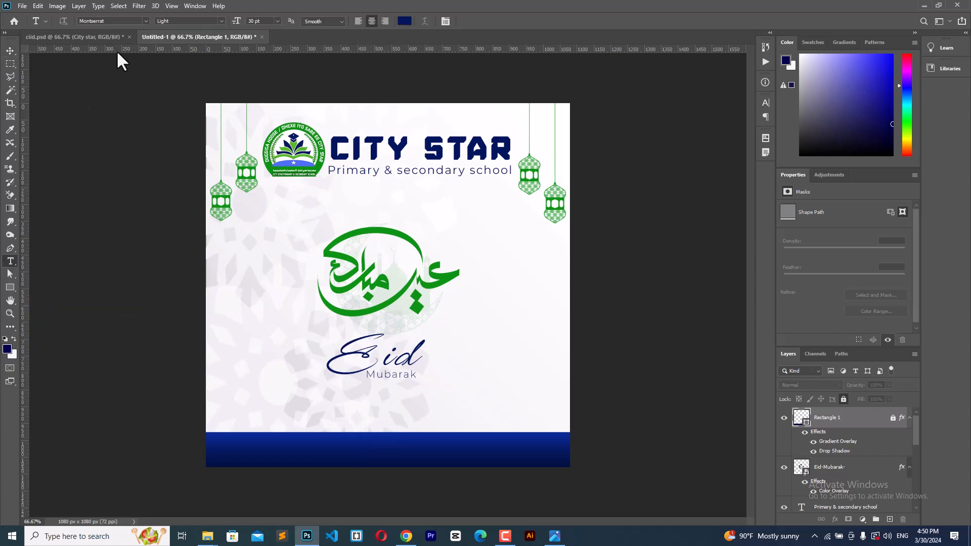
type("ici")
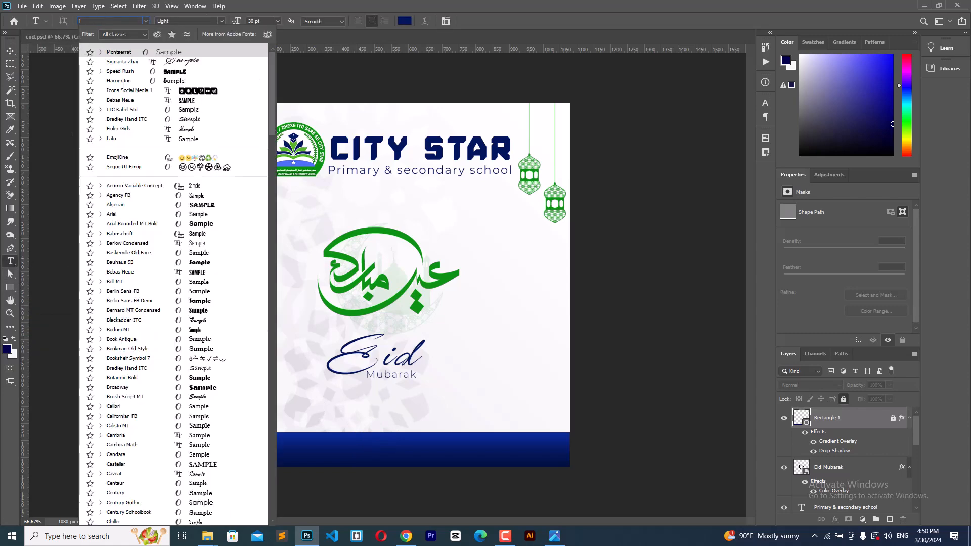
key("BackSpace")
type("on")
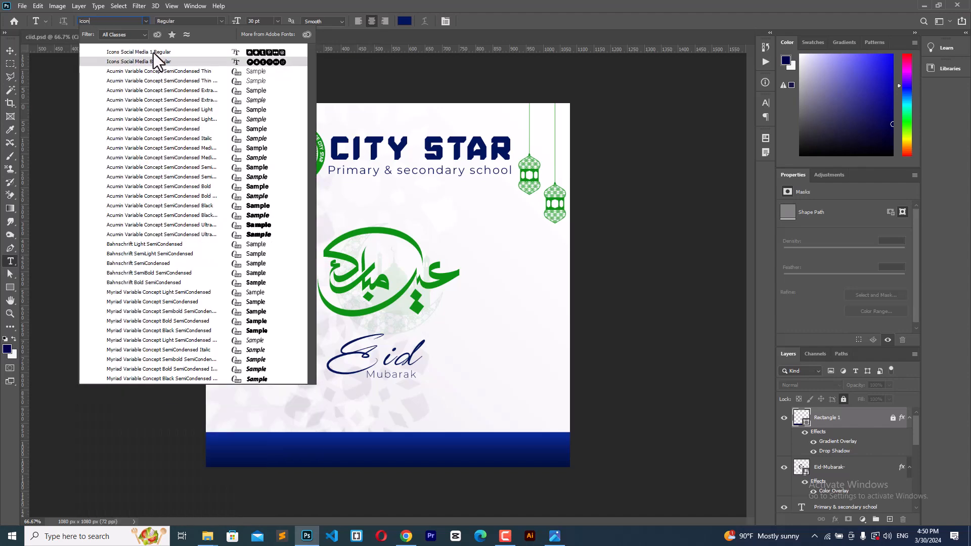
left_click(132, 52)
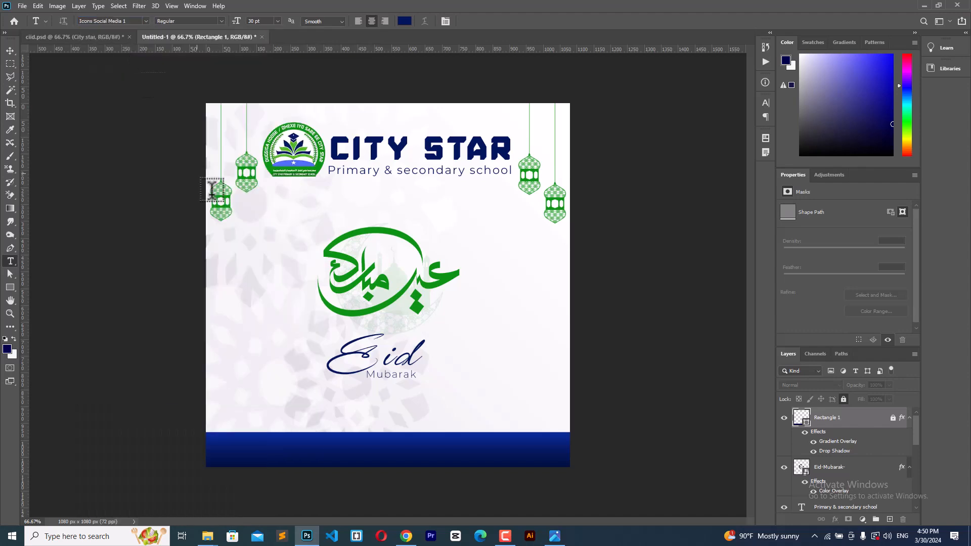
left_click(220, 335)
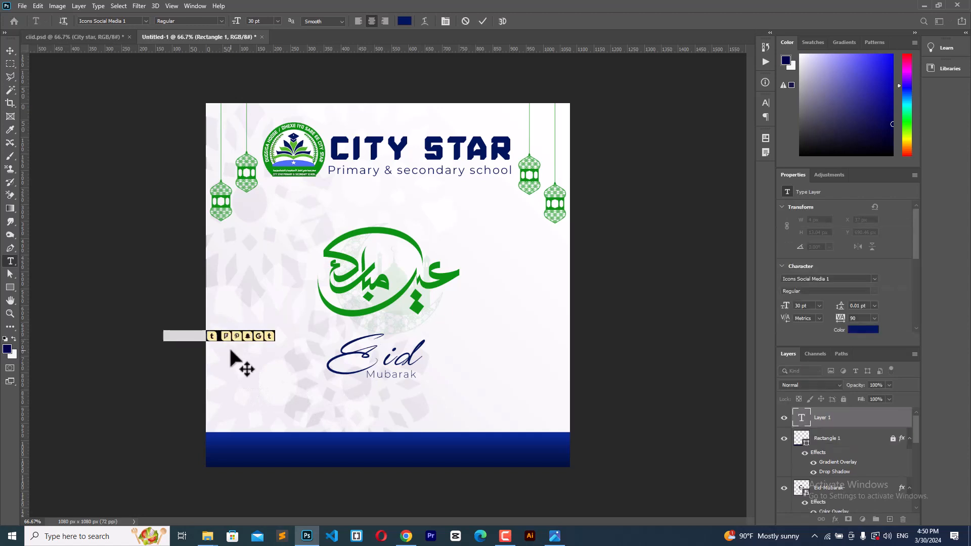
left_click_drag(263, 373, 280, 392)
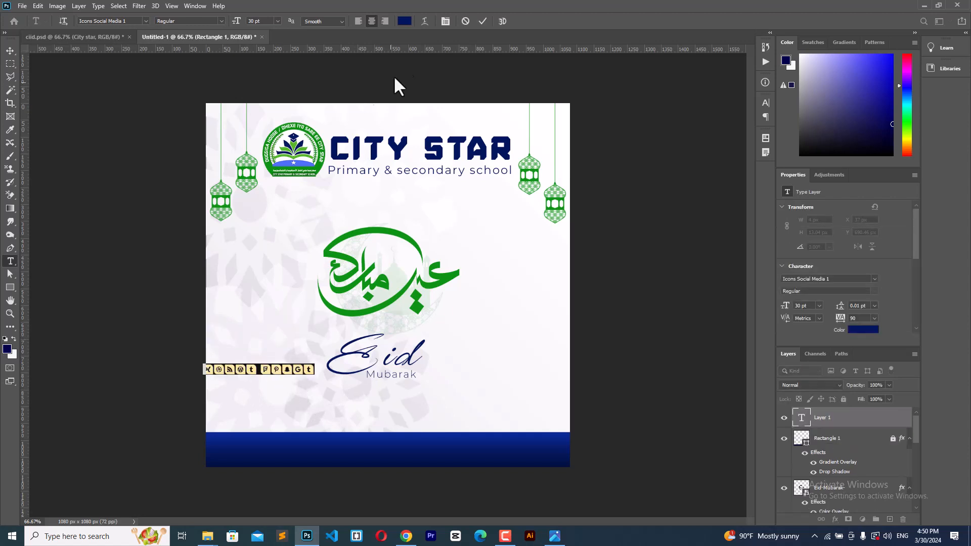
left_click(405, 21)
left_click_drag(589, 147, 545, 111)
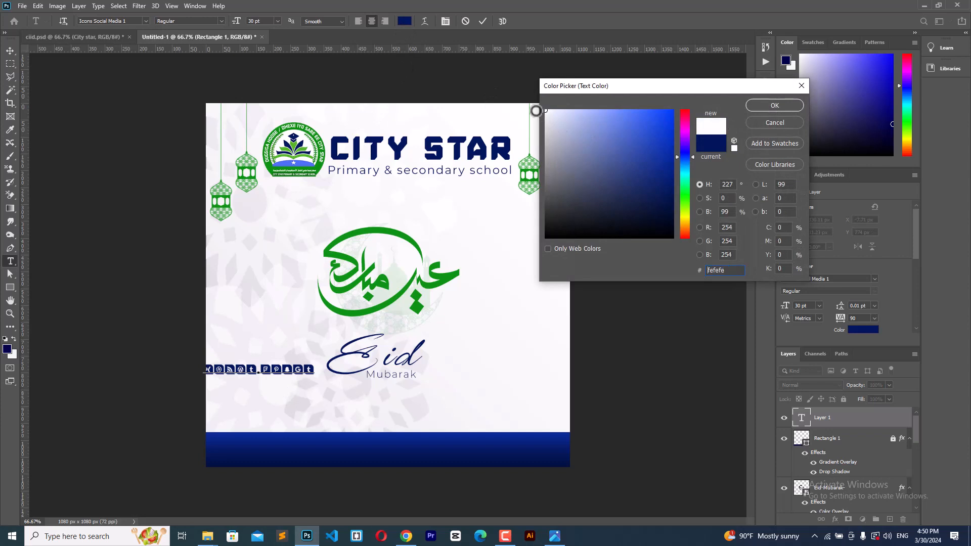
left_click(767, 104)
Step: Type Facebook, Instagram and Twitter icons at 29 pt on the left of the blue bar
left_click_drag(295, 399, 309, 483)
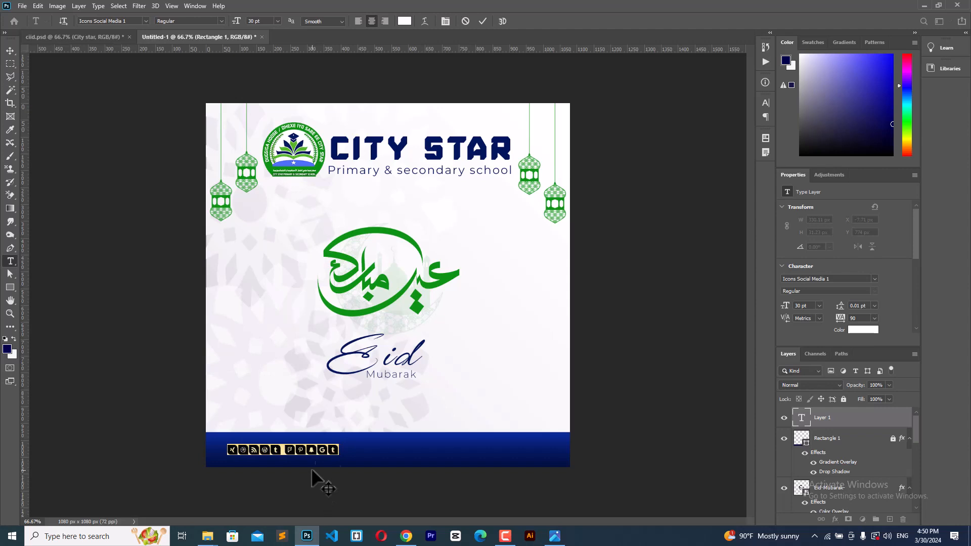
left_click_drag(241, 23, 243, 26)
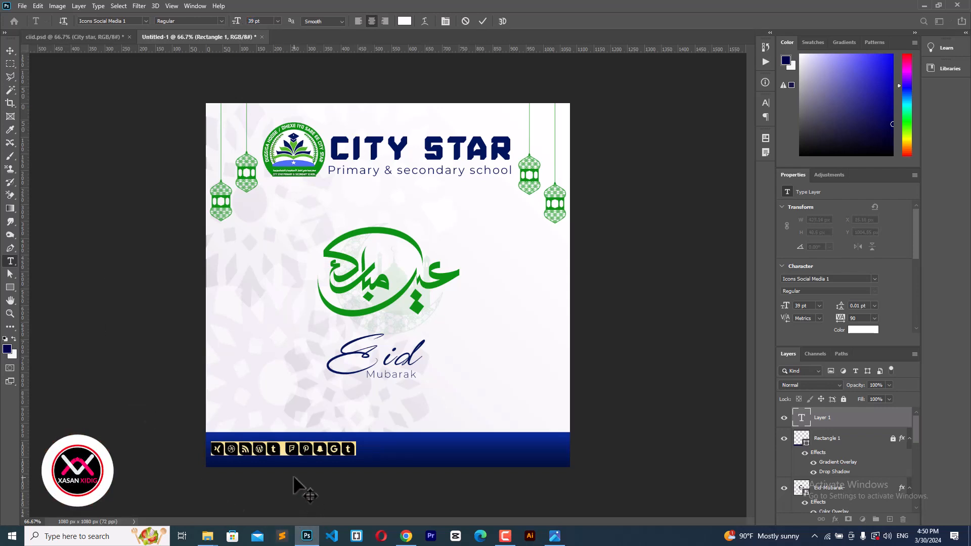
type("q")
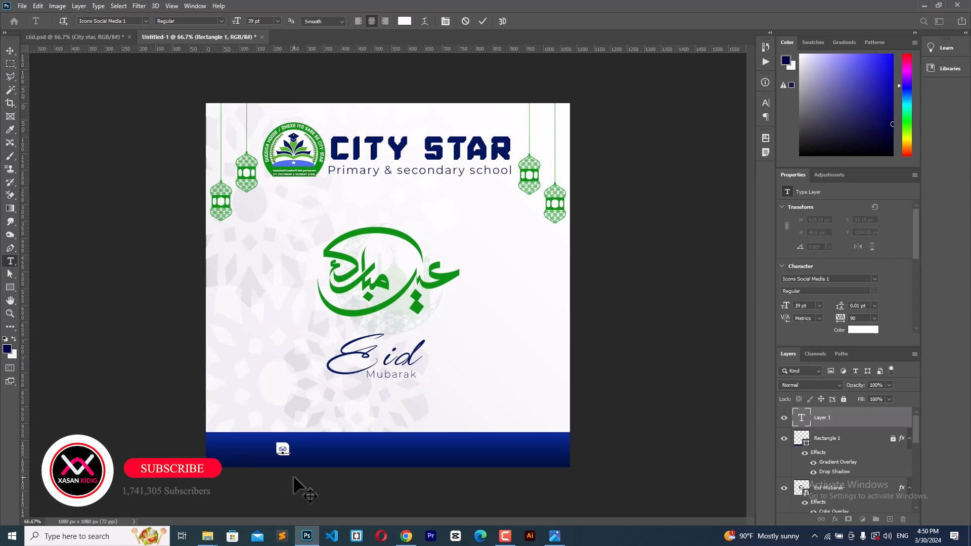
key("BackSpace")
type("f")
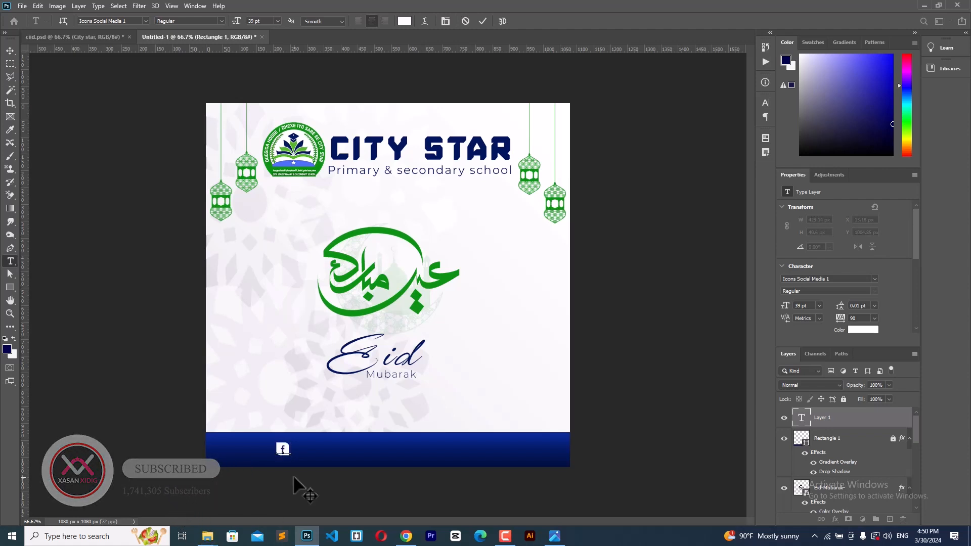
type("i")
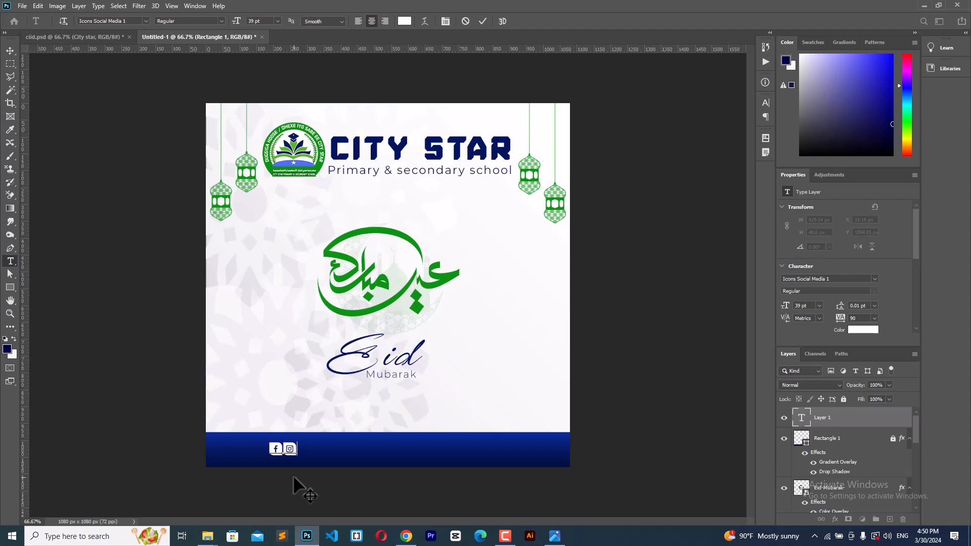
type("r")
key("BackSpace")
type("t")
left_click_drag(316, 490, 281, 487)
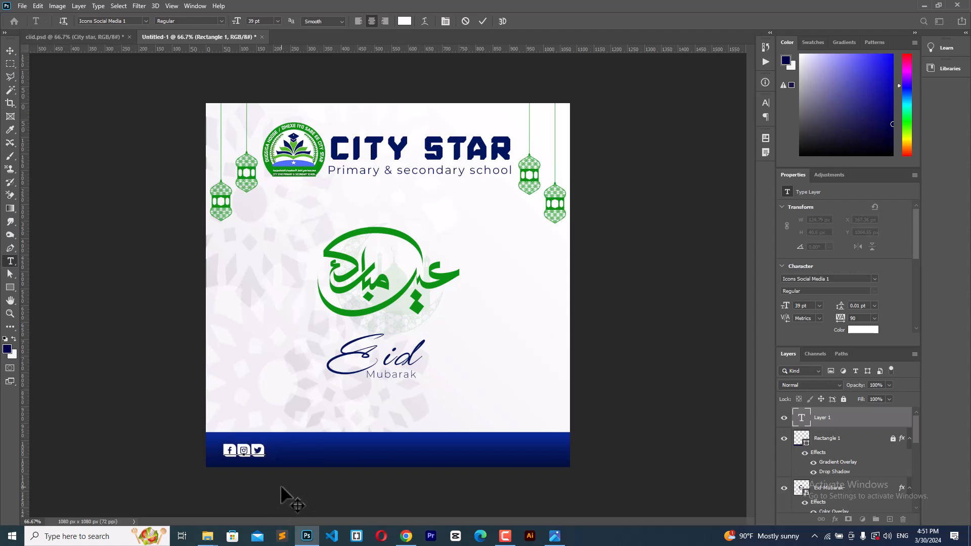
Step: Draw a white 3 × 49 px divider line just right of the social icons
left_click(11, 51)
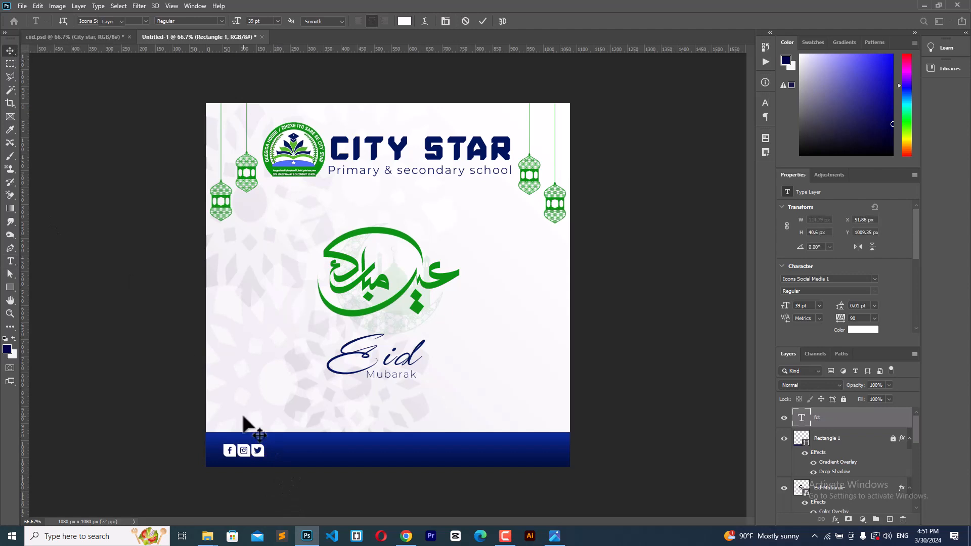
left_click(10, 287)
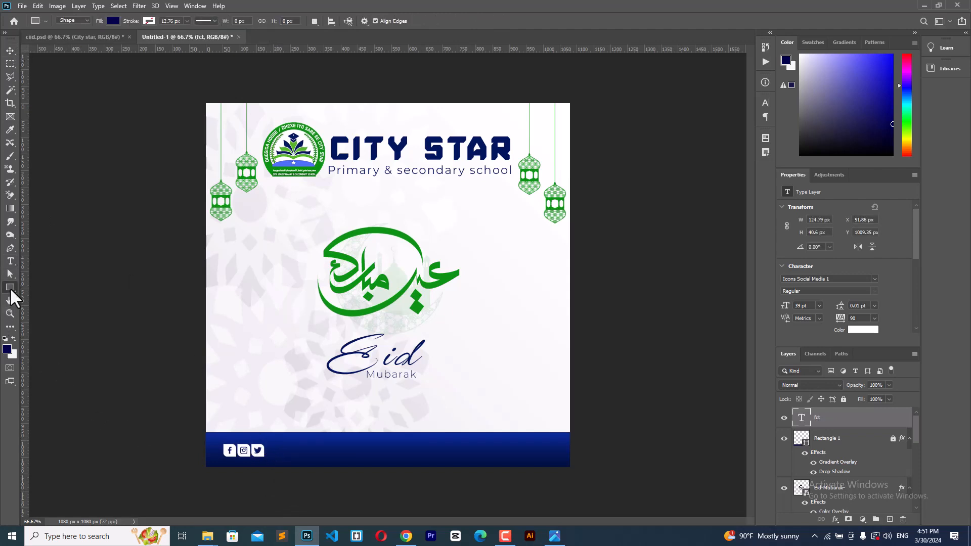
left_click(112, 20)
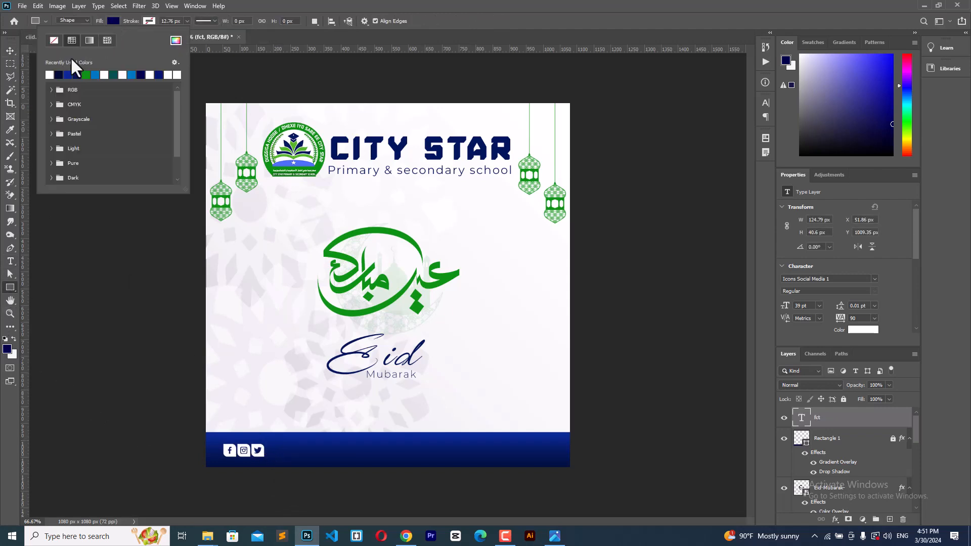
left_click(50, 75)
left_click_drag(276, 443, 277, 460)
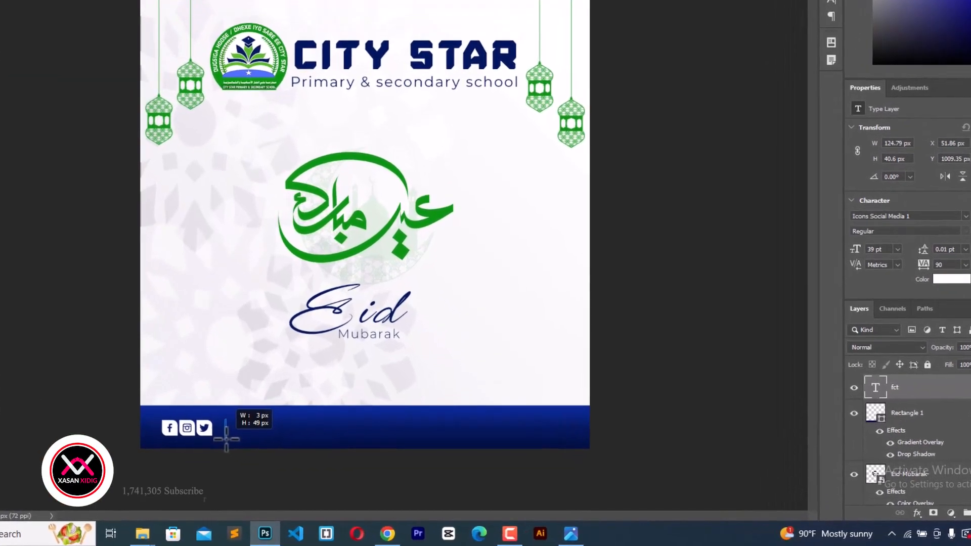
left_click_drag(226, 439, 226, 439)
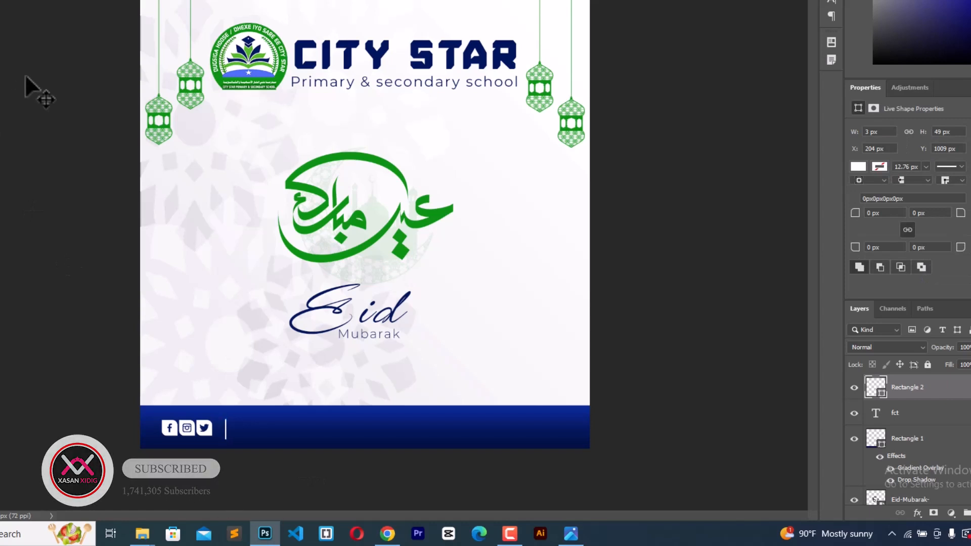
key("shift+Left")
key("shift+Left")
key("shift+Up")
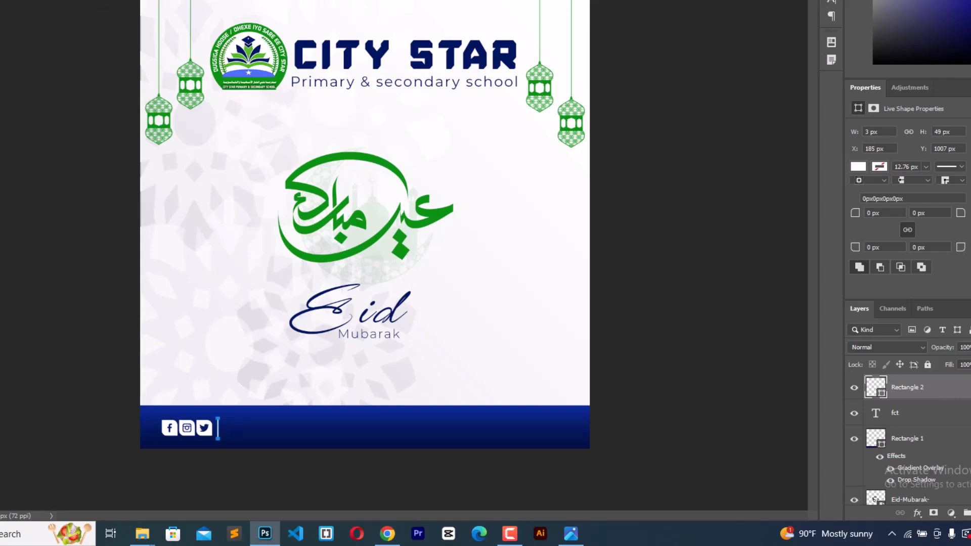
left_click(116, 1)
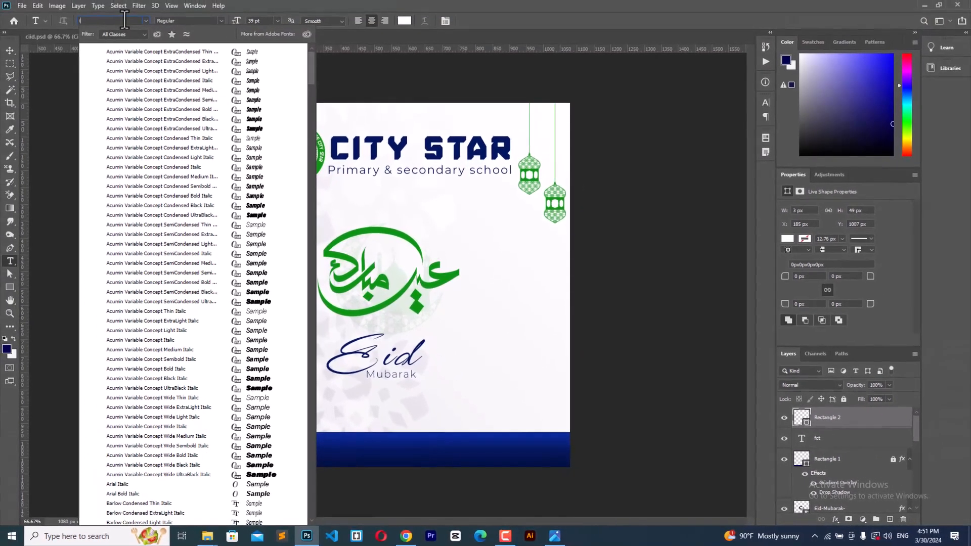
Step: Type the school's social media handle in Montserrat Medium right of the divider
type("mont")
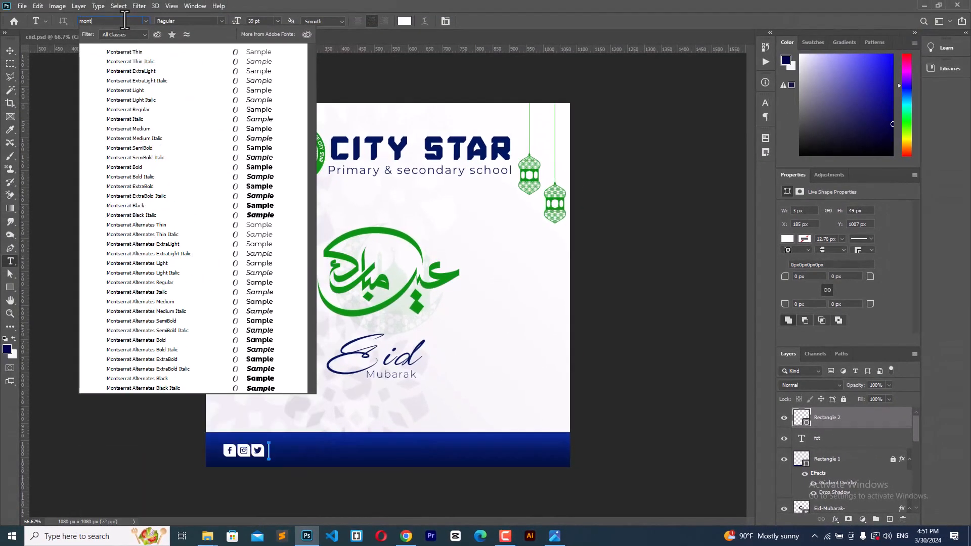
left_click(140, 130)
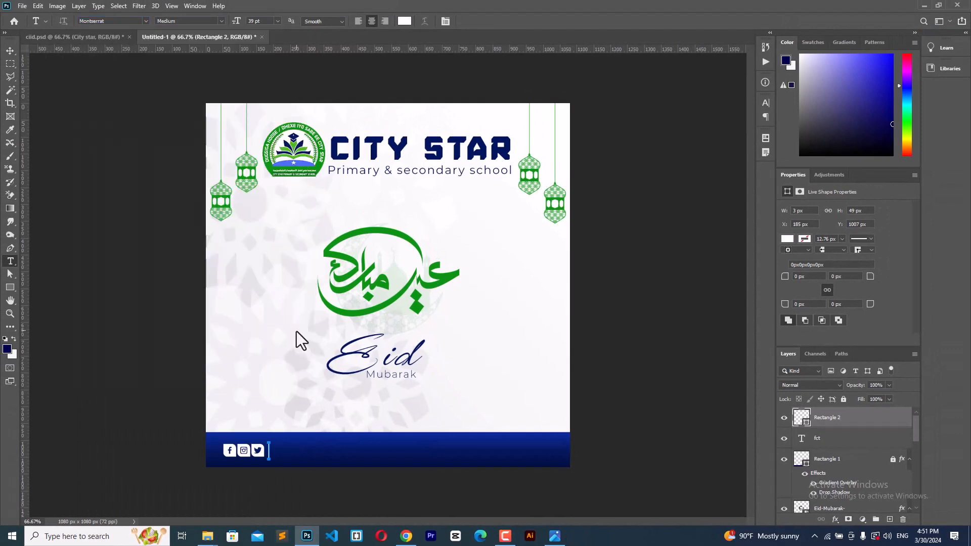
left_click(303, 446)
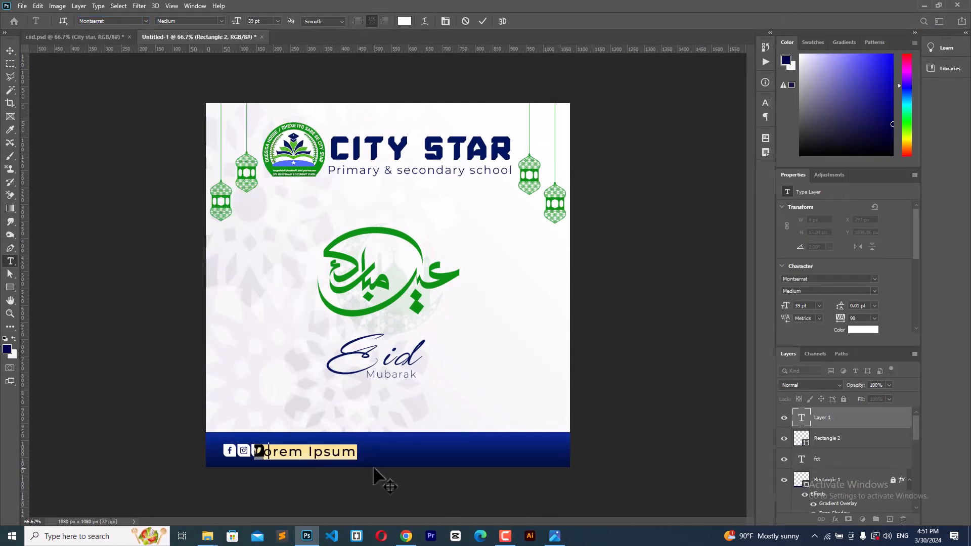
mouse_move(311, 486)
left_mouse_down()
mouse_move(354, 485)
mouse_move(330, 488)
left_mouse_up()
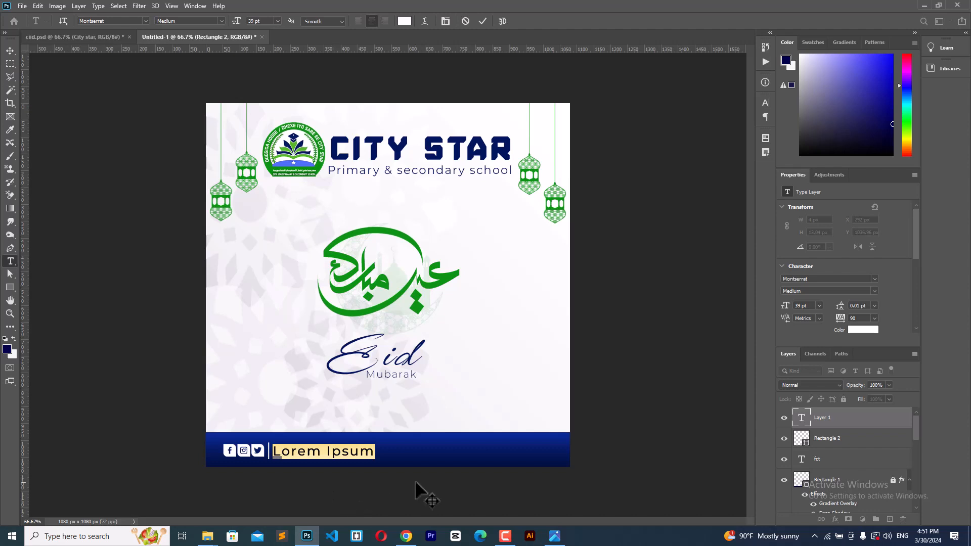
type("City")
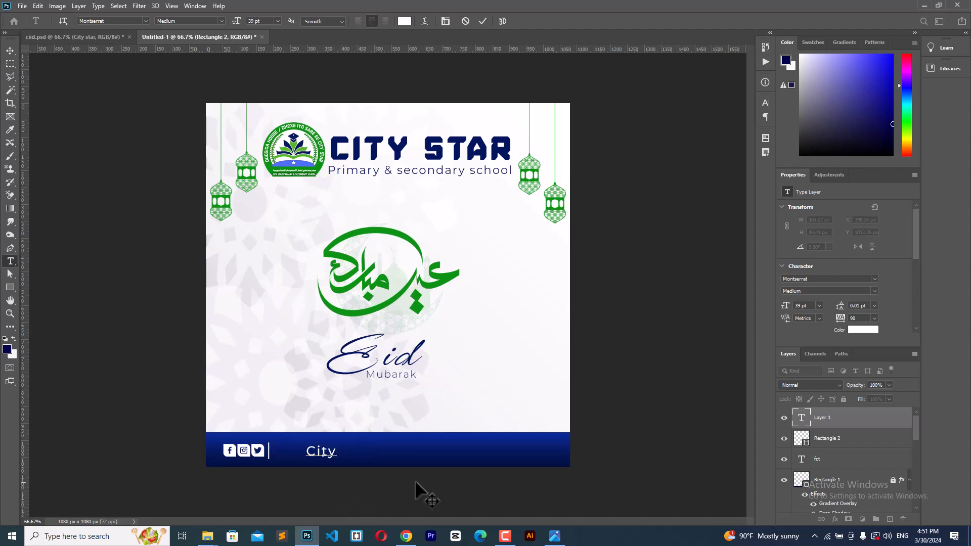
type("starschool")
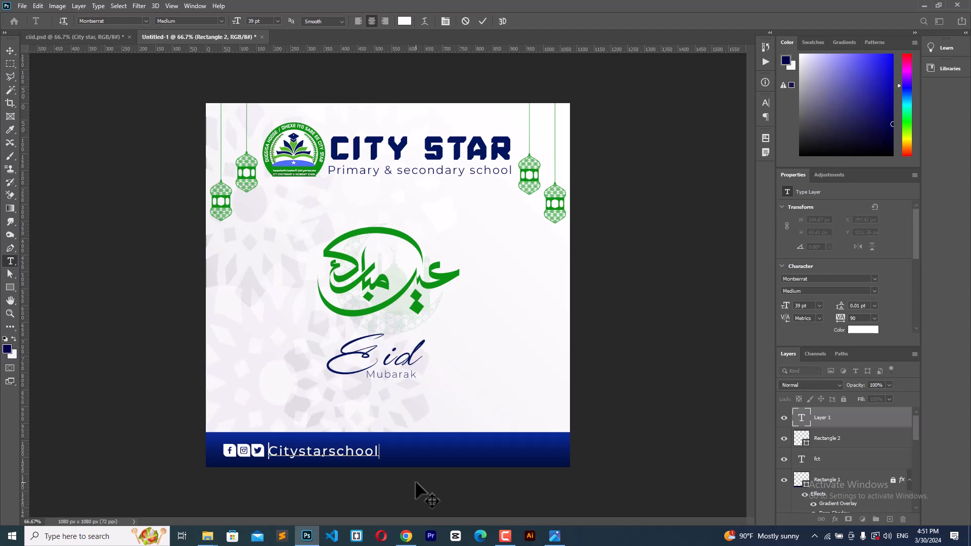
mouse_move(403, 485)
left_mouse_down()
mouse_move(416, 484)
mouse_move(407, 484)
left_mouse_up()
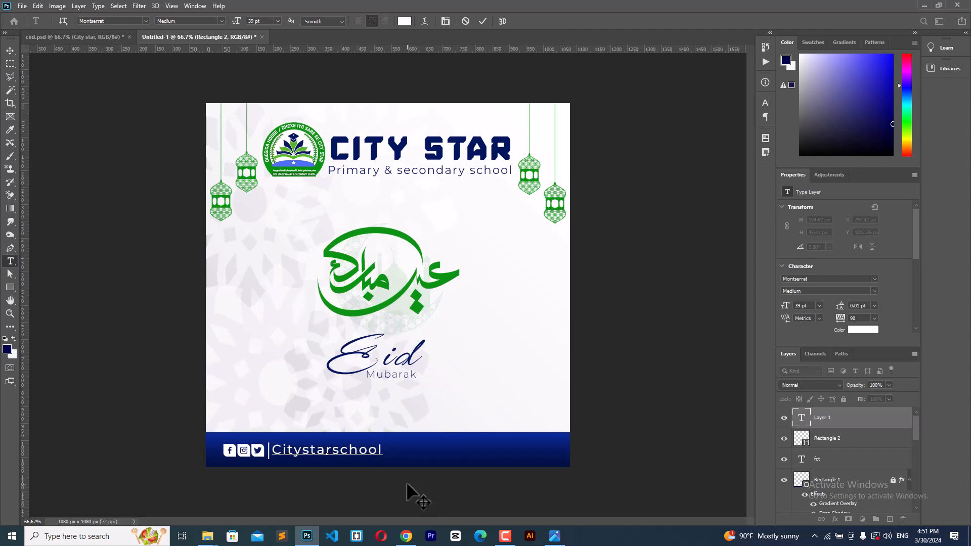
Step: Enlarge the handle text to 42 pt and nudge it into alignment
key("ctrl+a")
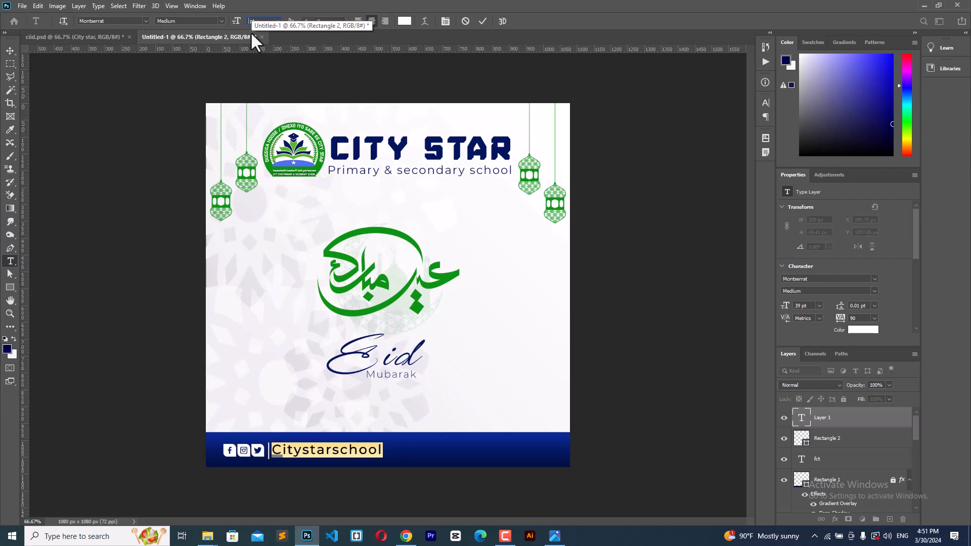
key("Return")
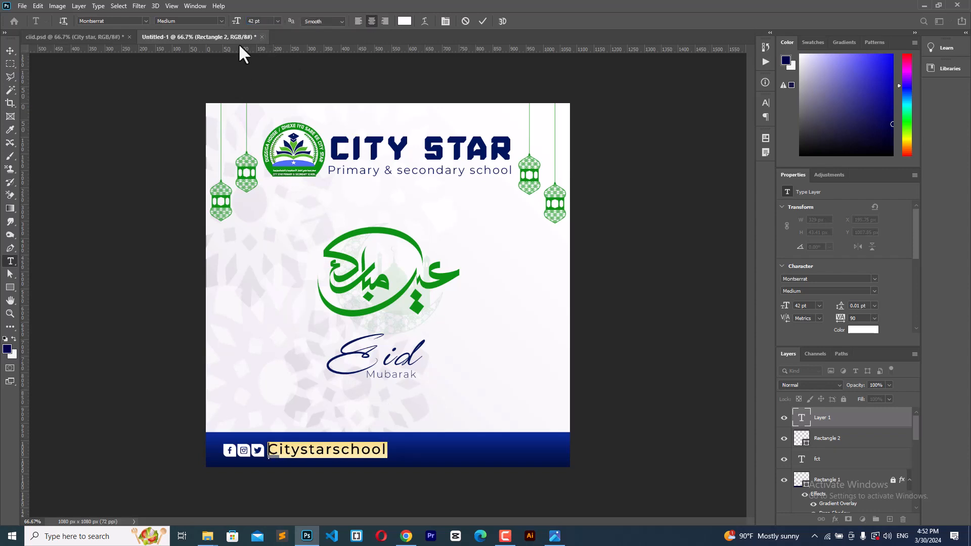
left_click(10, 50)
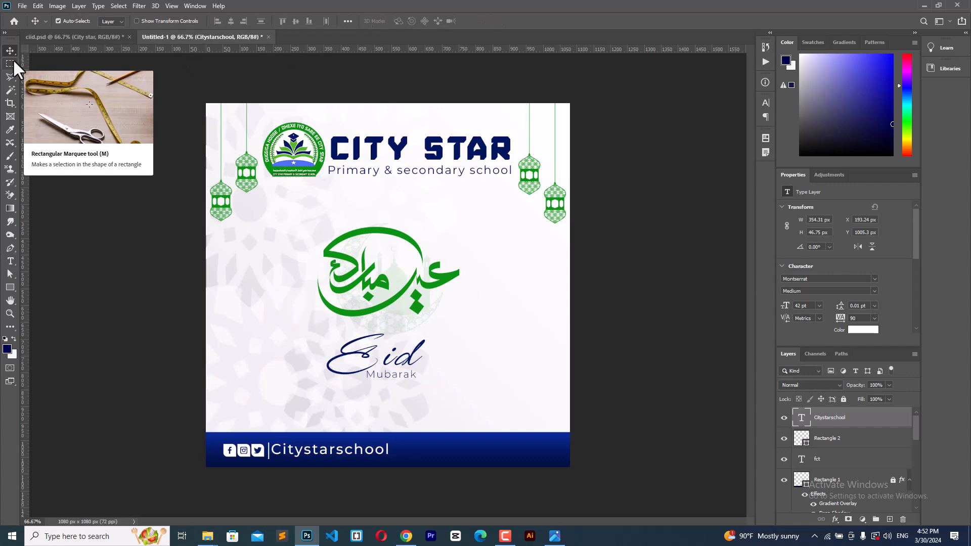
key("Right")
key("Right")
key("Right")
key("Right")
key("Down")
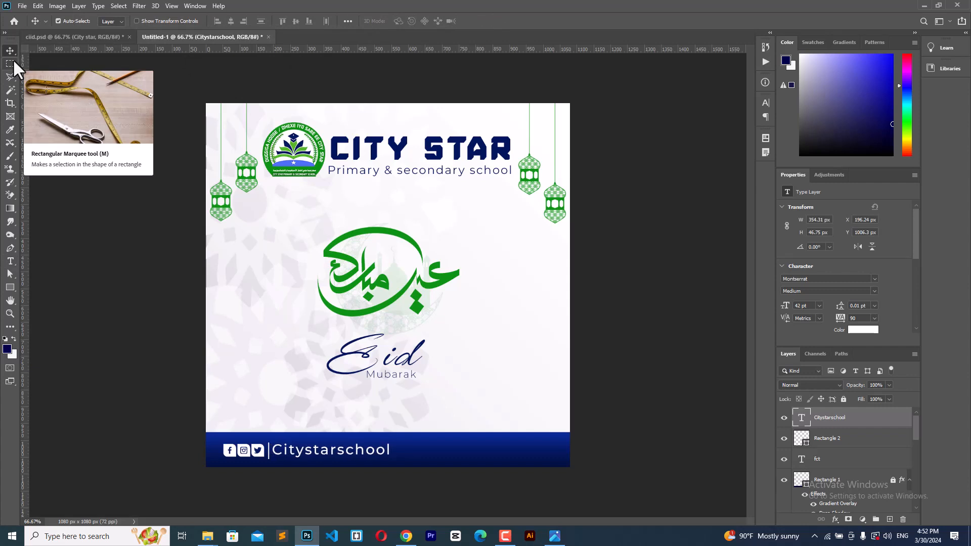
key("Down")
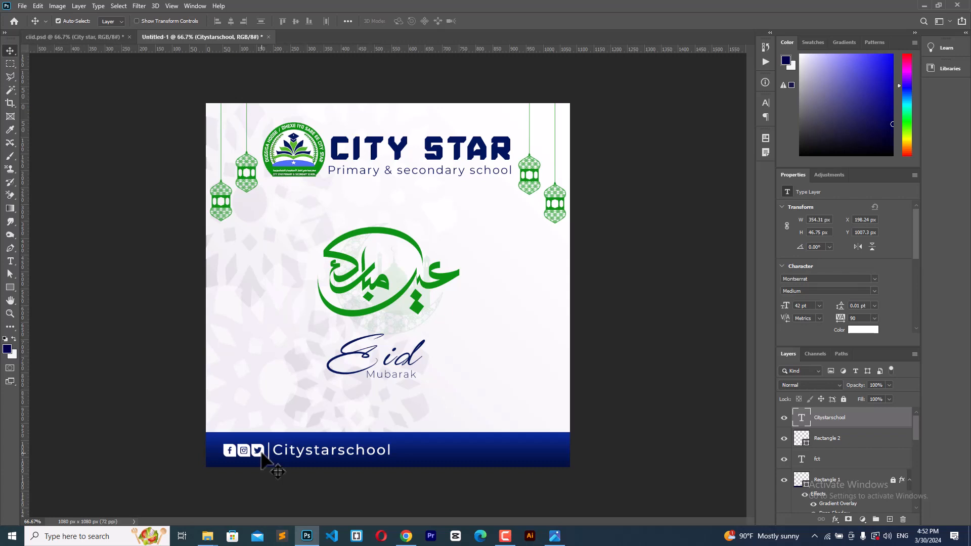
Step: Copy the icon line to after the handle and change it to a WhatsApp icon
left_click_drag(262, 455, 442, 454)
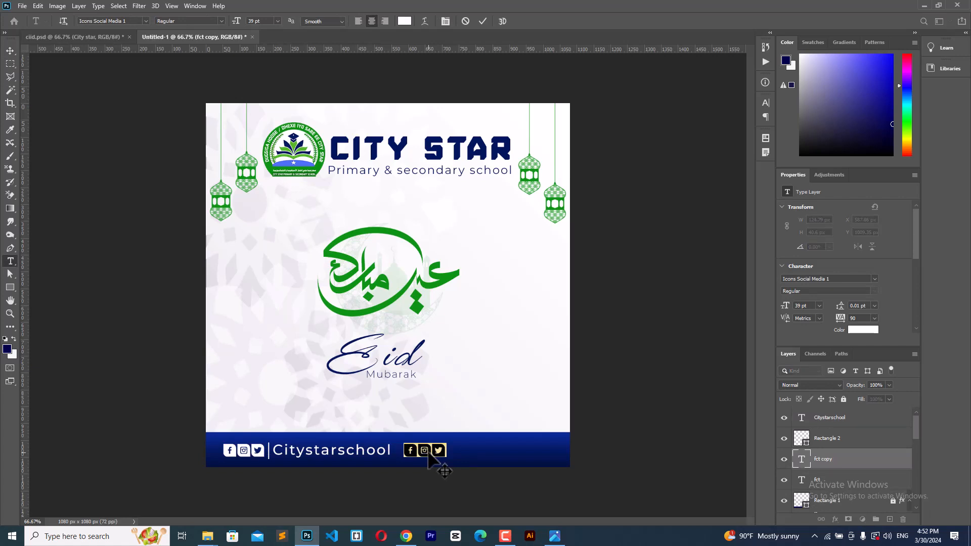
type("w")
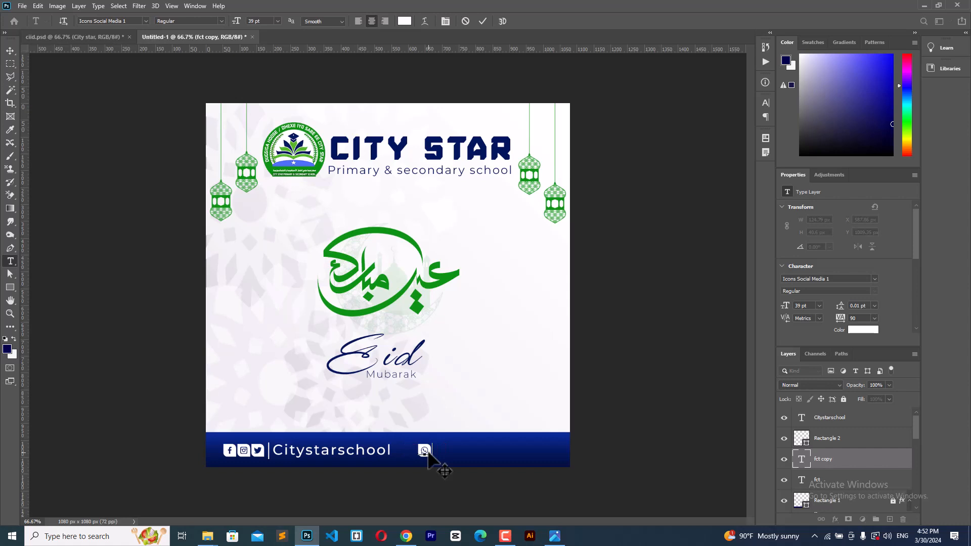
left_click(11, 45)
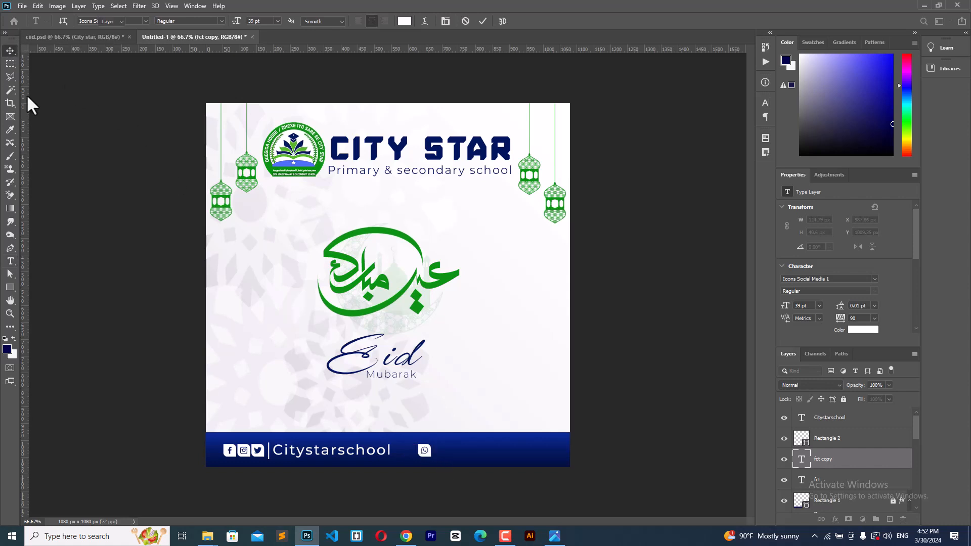
key("shift+Left")
key("shift+Left")
key("shift+Left")
key("shift+Left")
key("shift+Left")
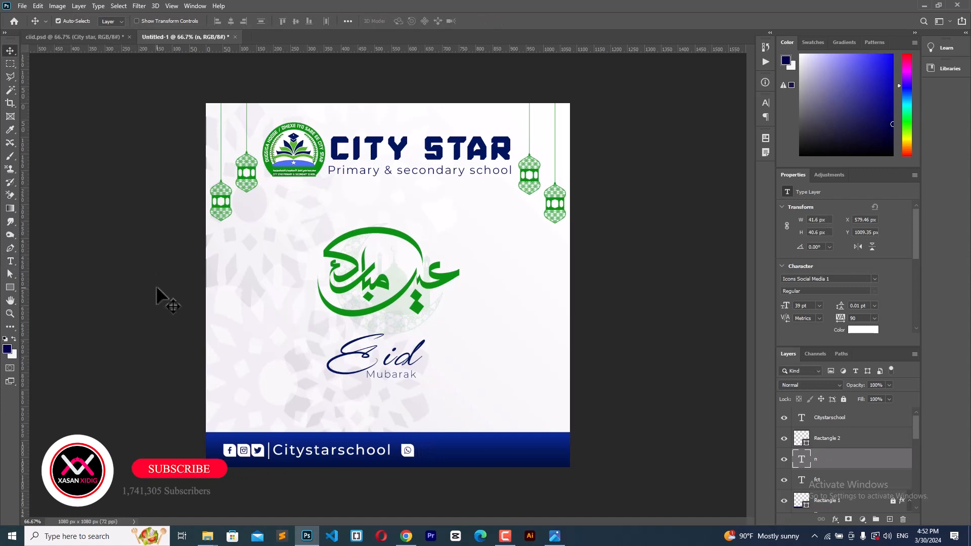
Step: Start a new footer text layer beside the WhatsApp icon and paste in text
left_click(10, 261)
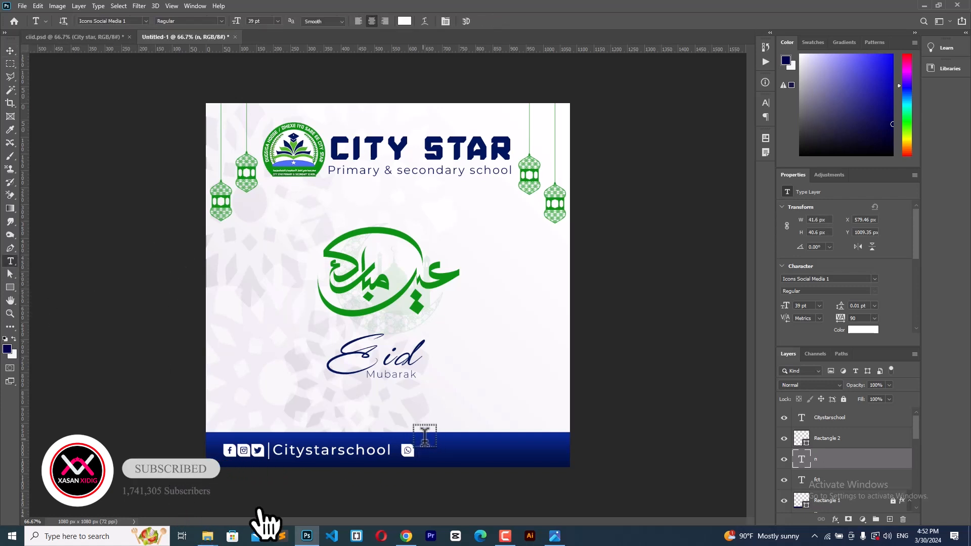
left_click(458, 446)
key("ctrl+v")
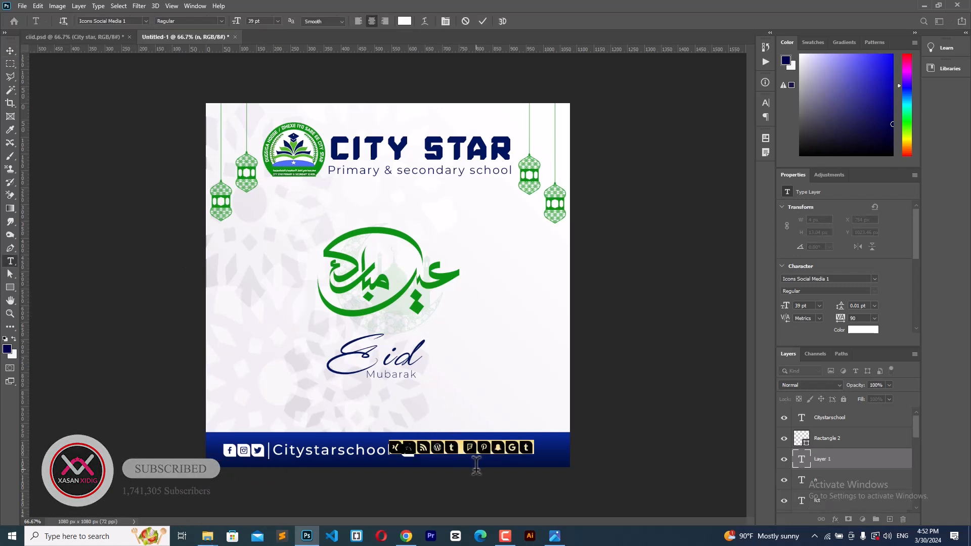
Step: Replace the placeholder text with the school's phone number in Montserrat Bold
left_click(109, 22)
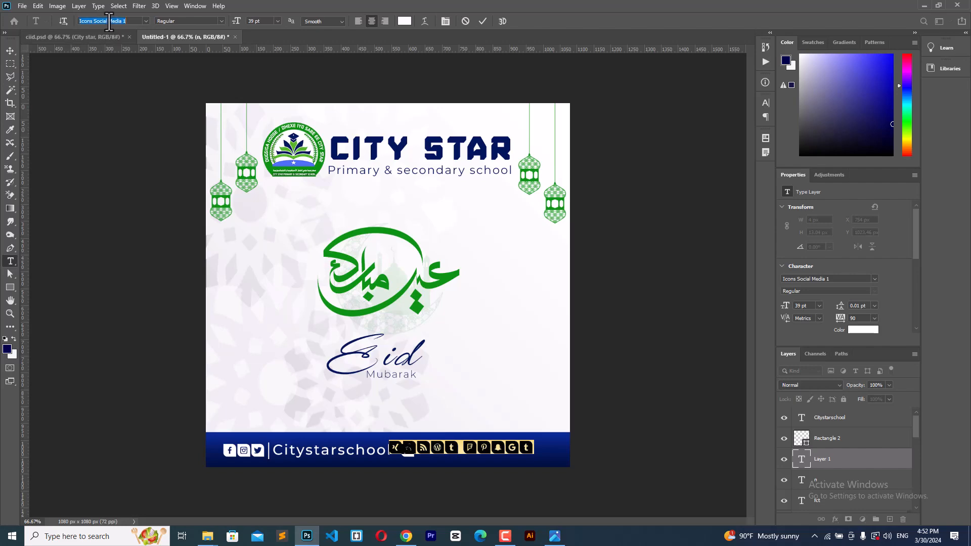
type("mont")
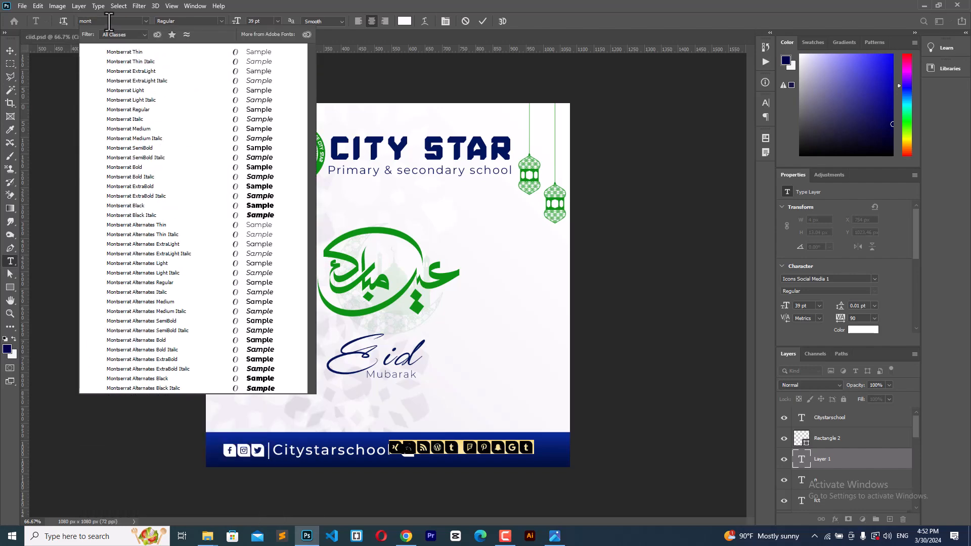
left_click(144, 167)
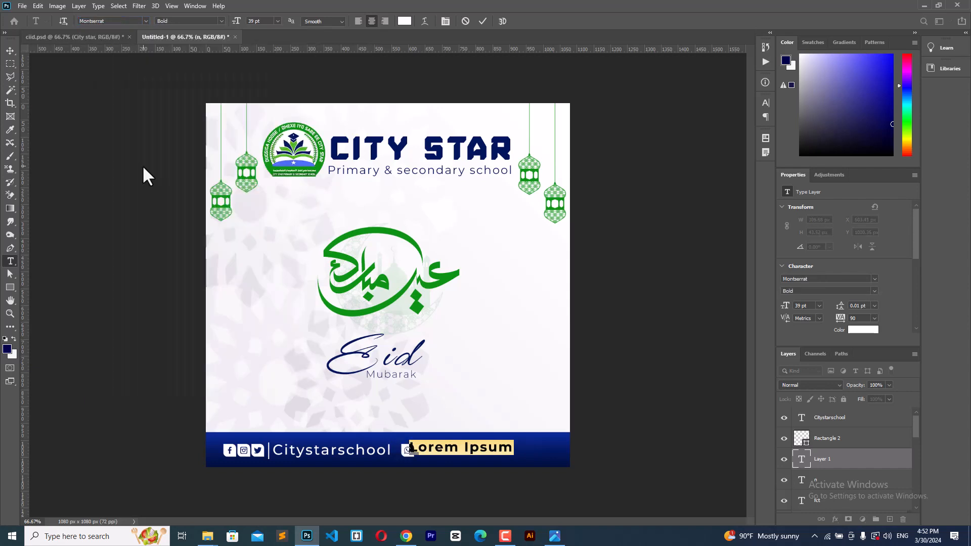
key("BackSpace")
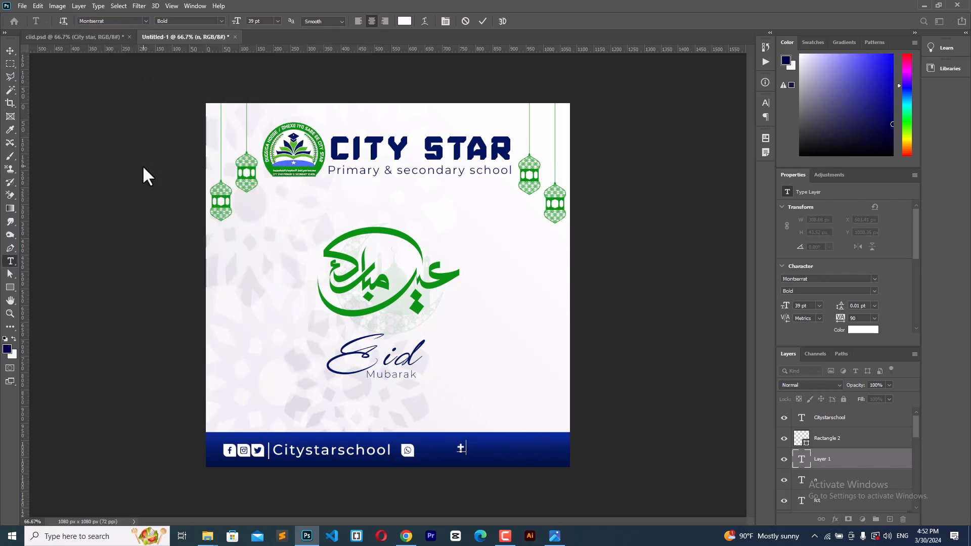
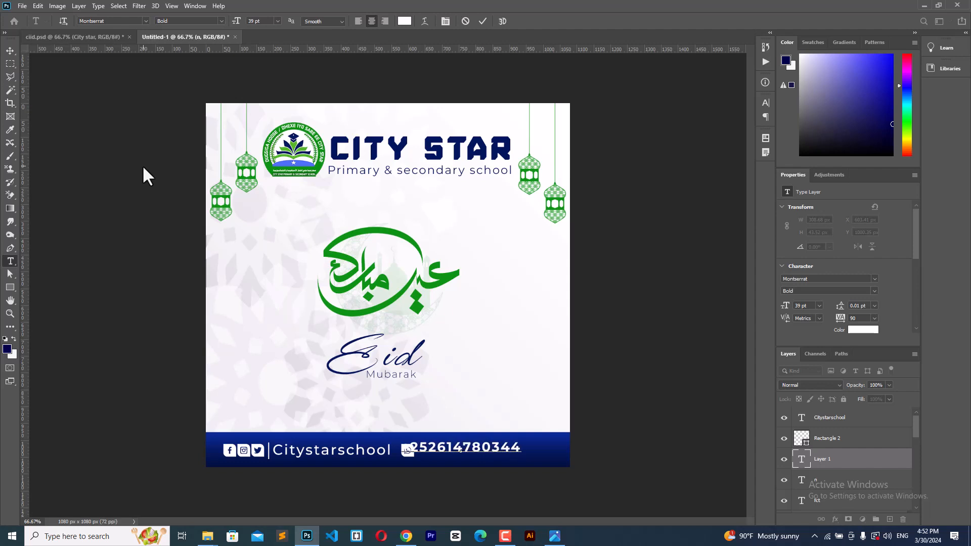
Step: Position the phone number just after the WhatsApp icon in the footer and commit it
left_click_drag(499, 494, 505, 484)
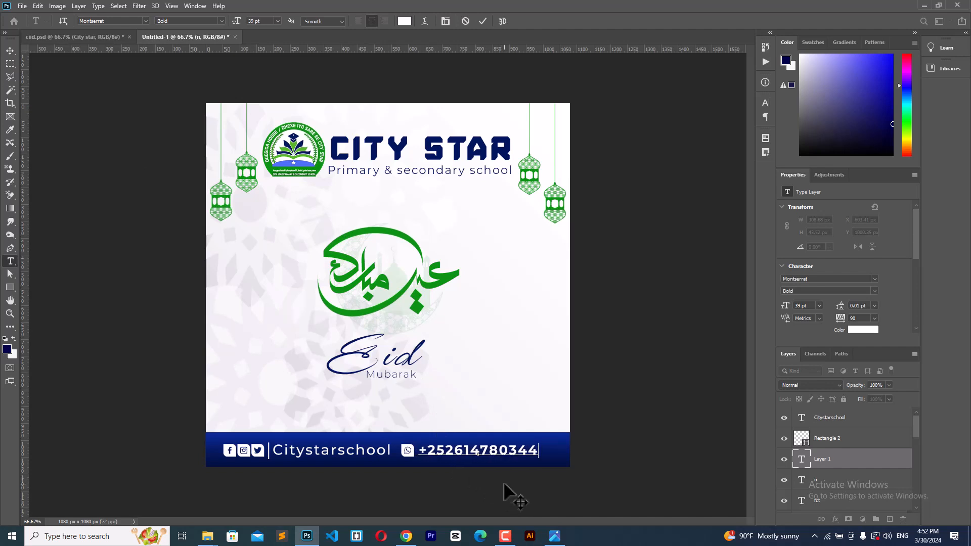
left_click_drag(504, 484, 513, 485)
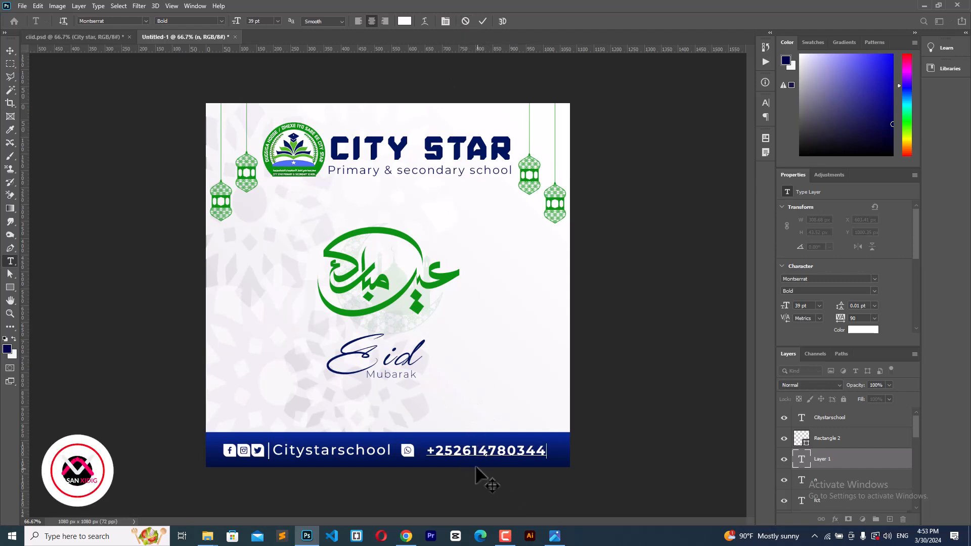
left_click_drag(489, 472, 489, 471)
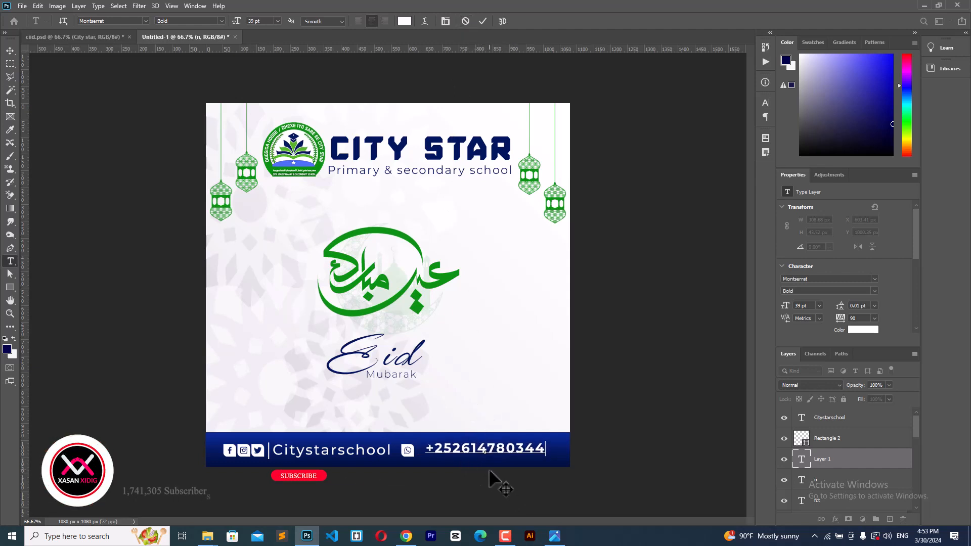
left_click(482, 20)
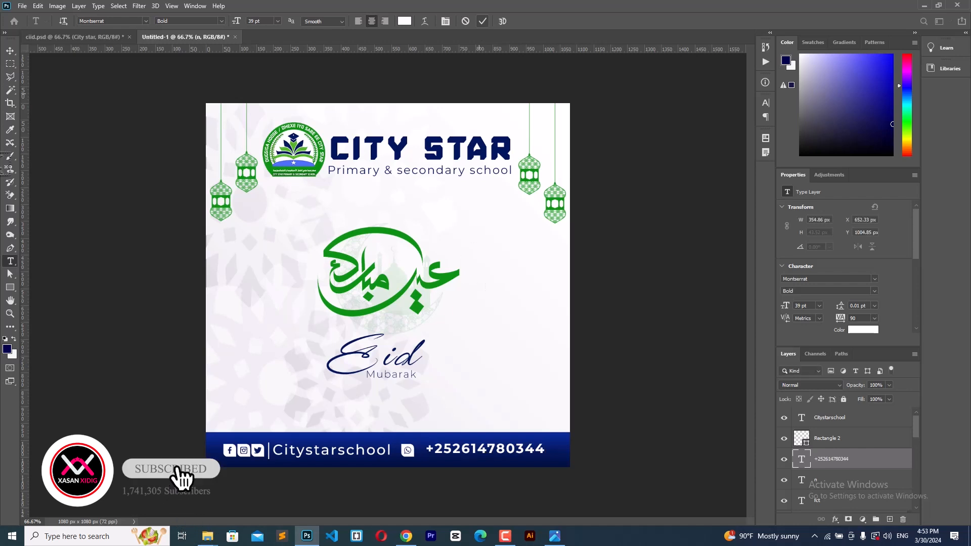
left_click(10, 50)
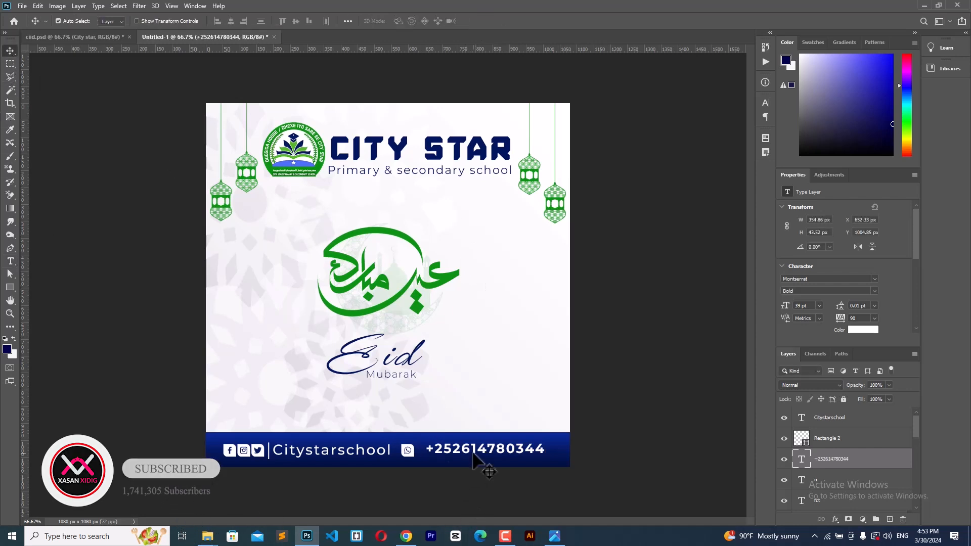
Step: Move the phone number right, then nudge the WhatsApp icon right to X 631.46 px
left_click_drag(478, 452, 493, 455)
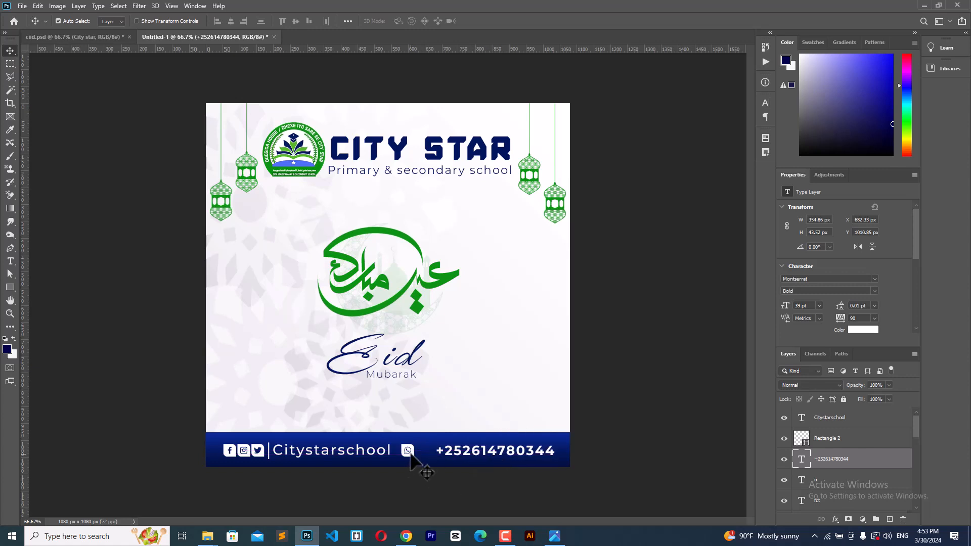
left_click_drag(413, 449, 427, 453)
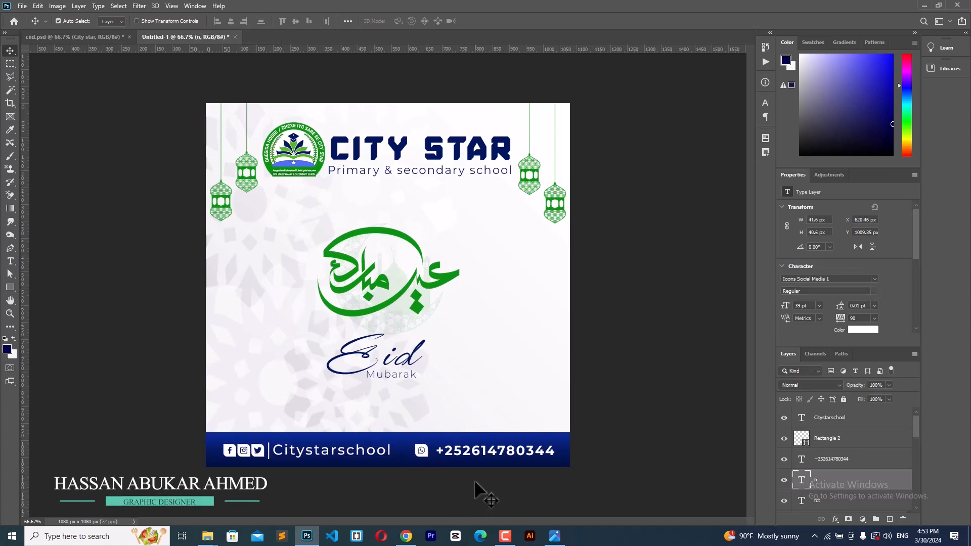
key("shift+Right")
key("Right")
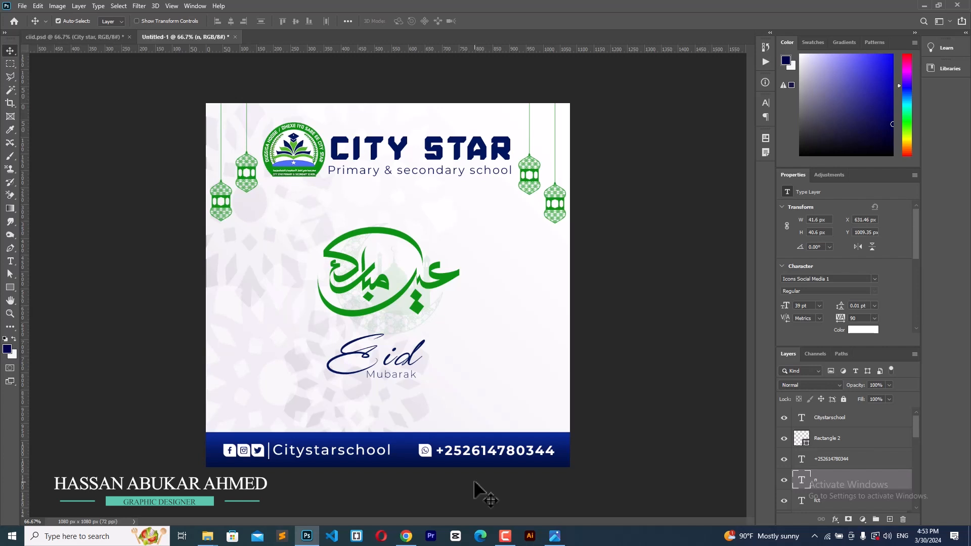